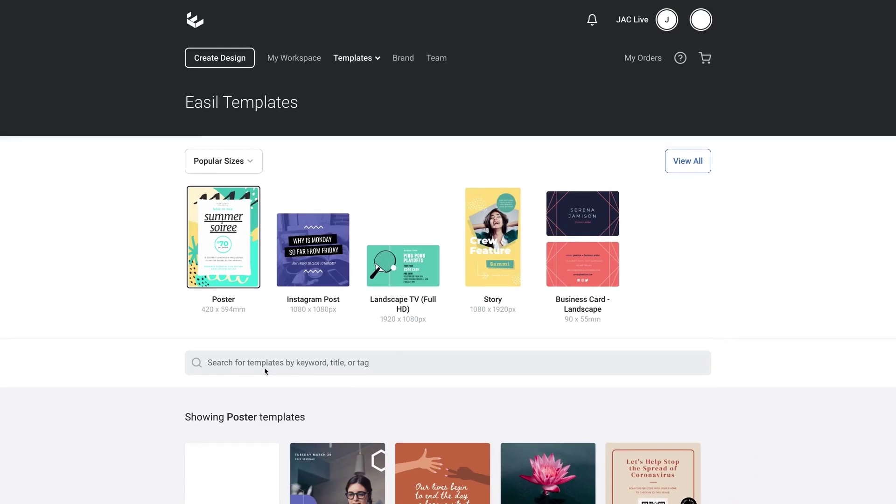
Search the template library for "Menu" using the suggested keyword.
left_click(264, 365)
type("Menu")
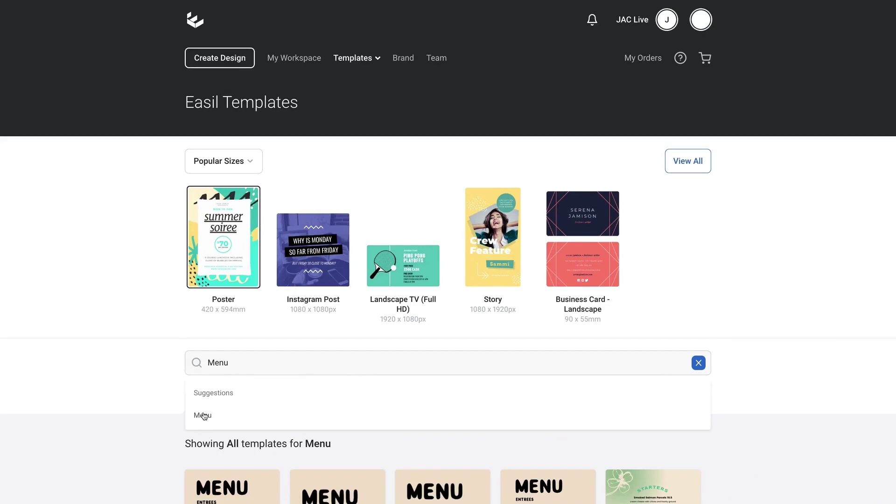
left_click(220, 414)
Open the A3 landscape template "Menu Landscape Tropical shadow" for editing.
scroll(430, 418, "down", 4)
scroll(430, 420, "down", 10)
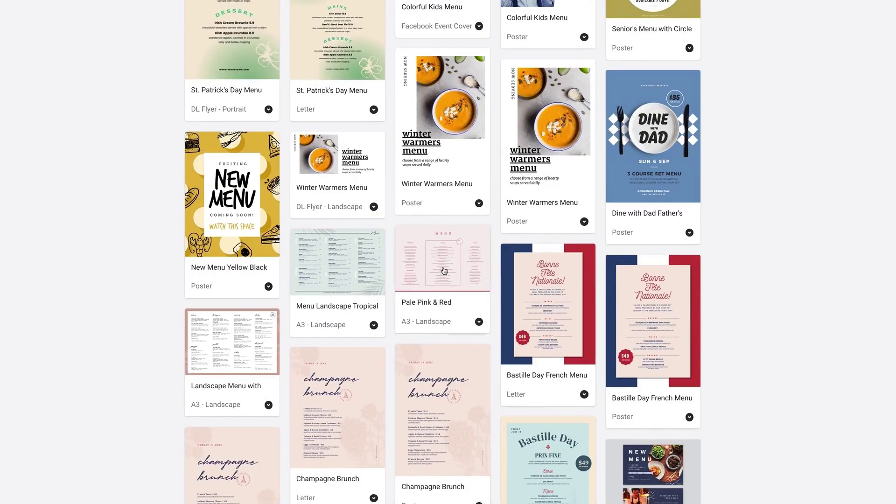
left_click(356, 258)
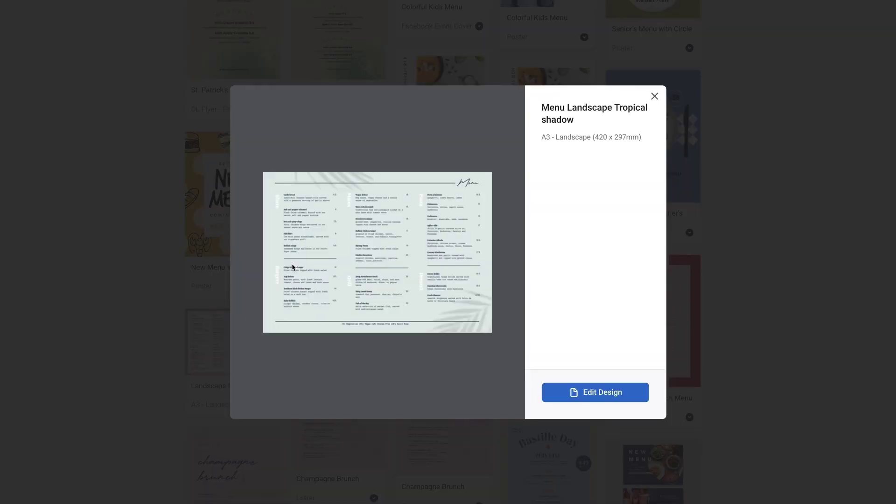
left_click(615, 396)
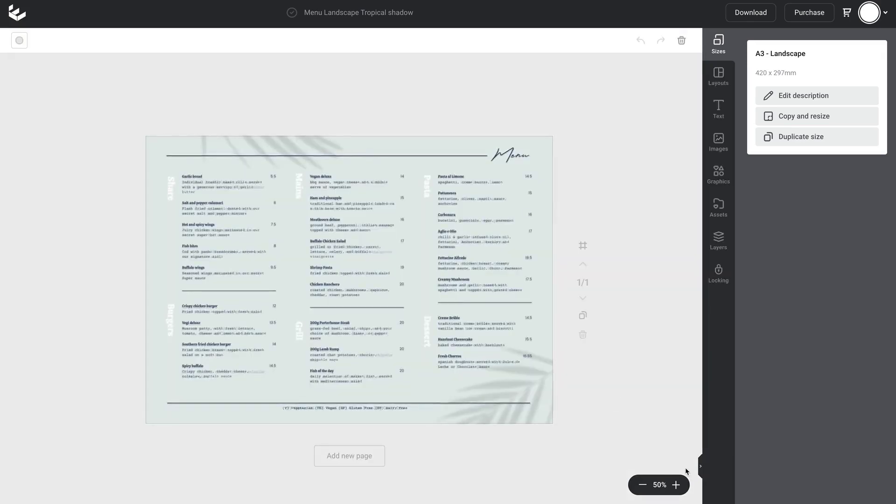
Examine how the first menu column is divided into separate cells for dish names, prices and descriptions.
left_click(700, 466)
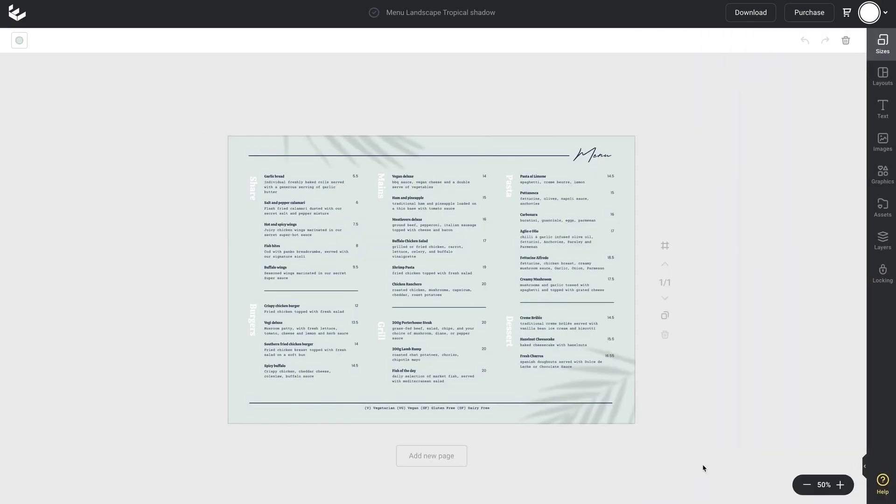
left_click(839, 484)
left_click(840, 484)
left_click(839, 485)
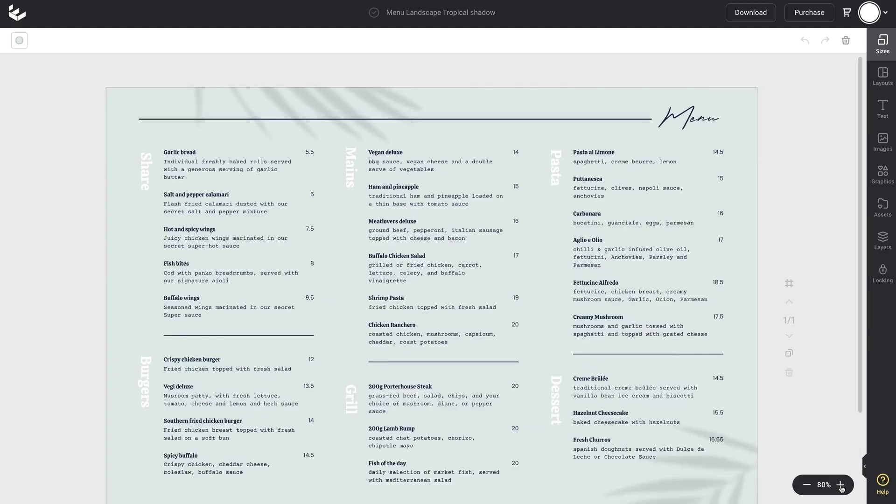
left_click(840, 485)
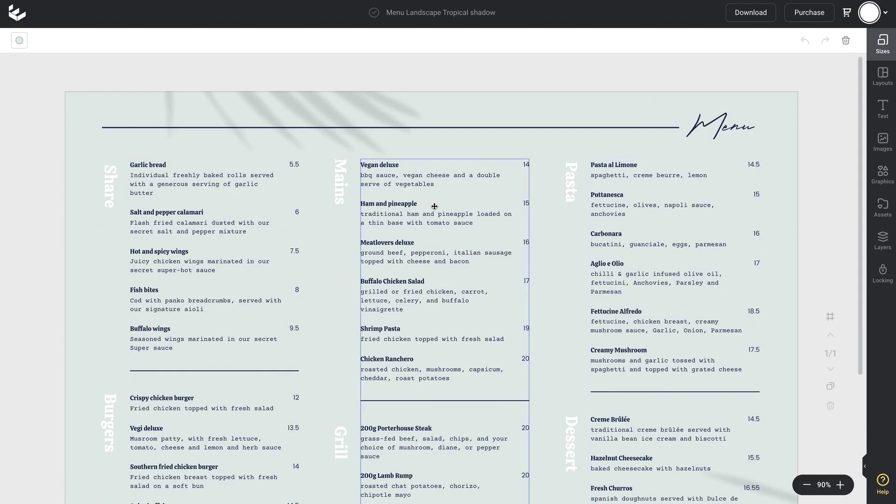
left_click(230, 175)
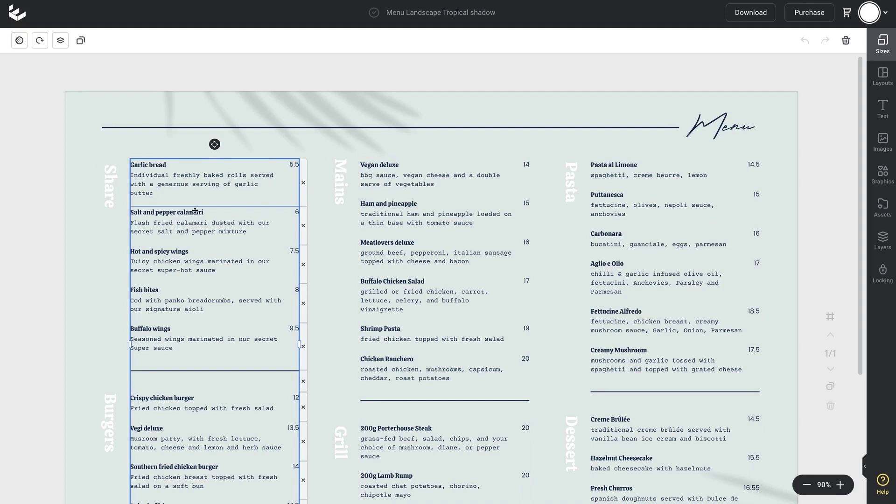
left_click(161, 166)
left_click(291, 167)
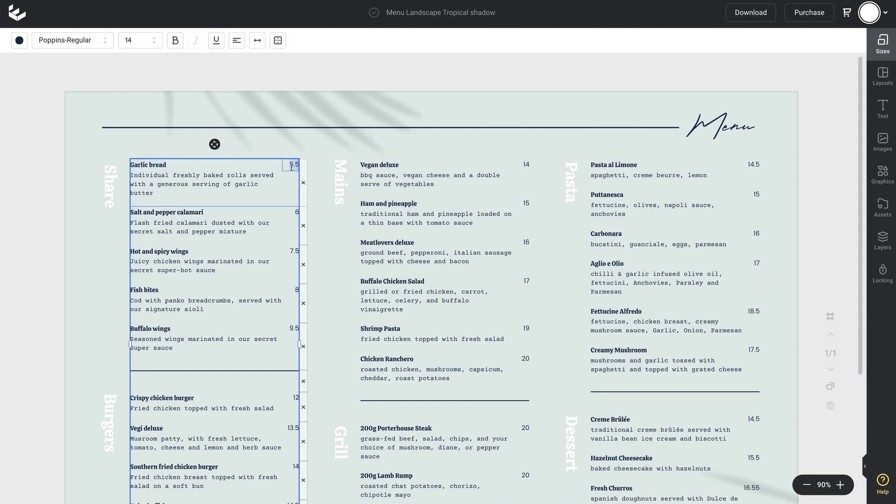
left_click(195, 179)
left_click(290, 188)
double_click(166, 166)
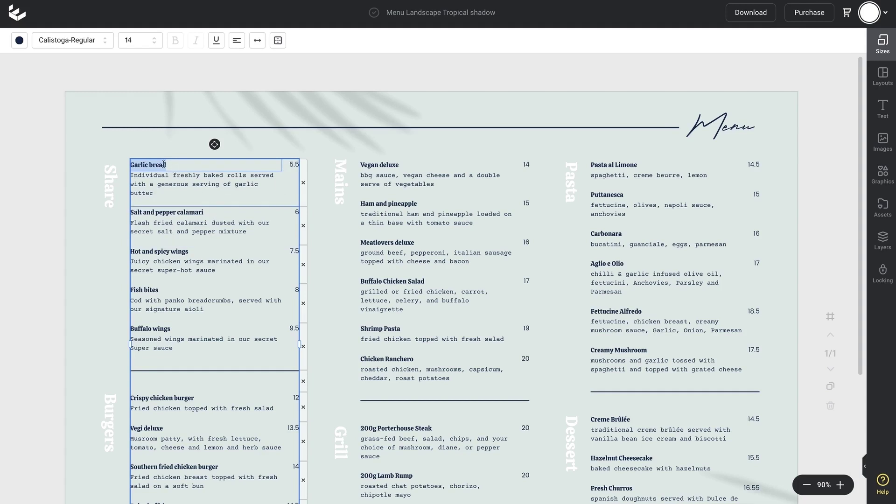
left_click(287, 165)
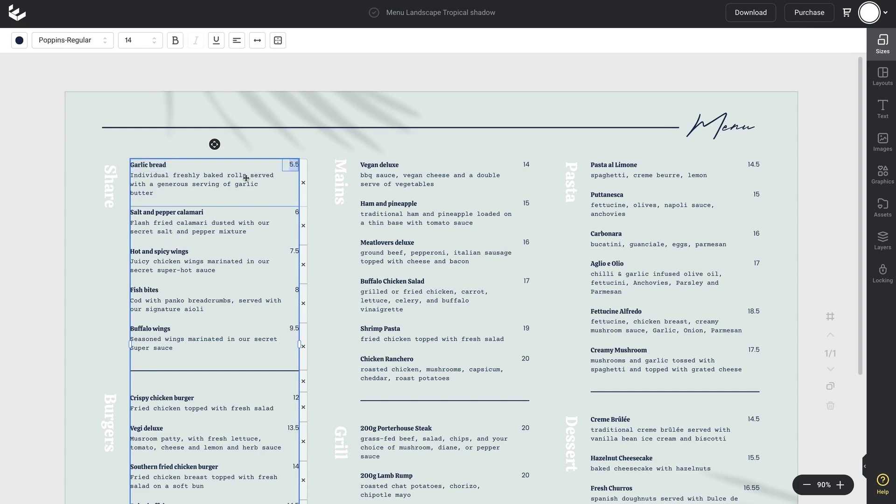
left_click(210, 184)
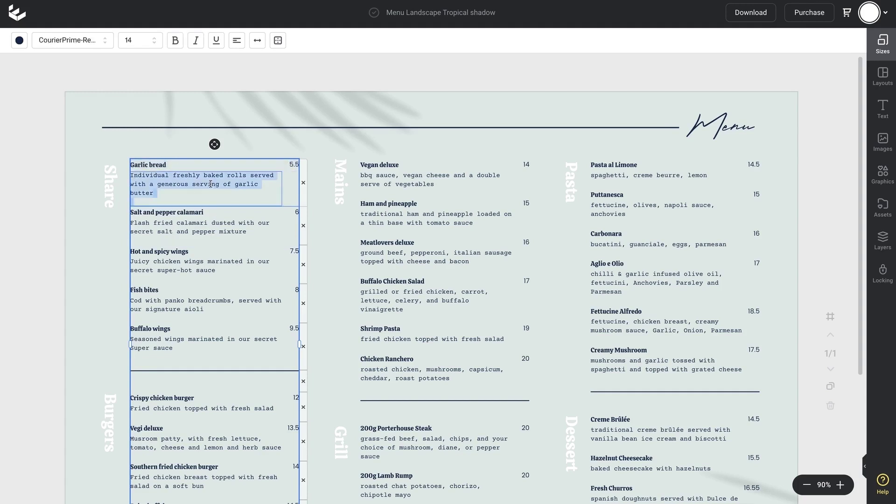
left_click(289, 185)
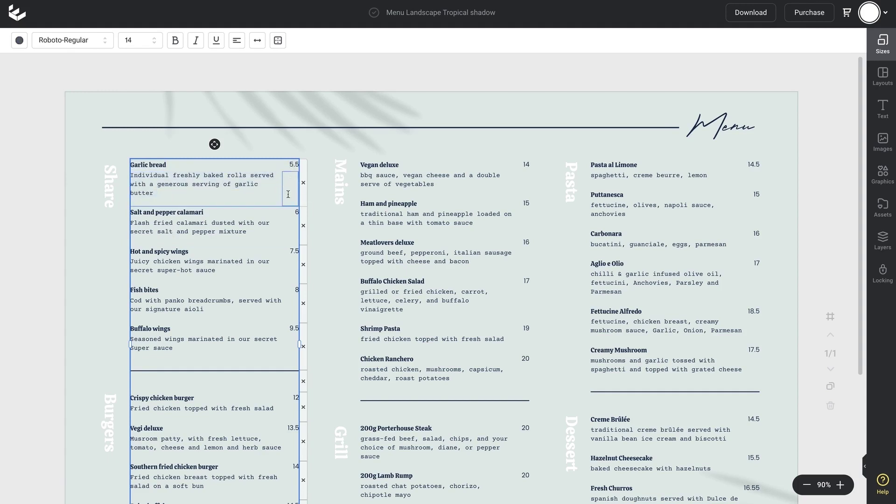
left_click(164, 222)
left_click(166, 248)
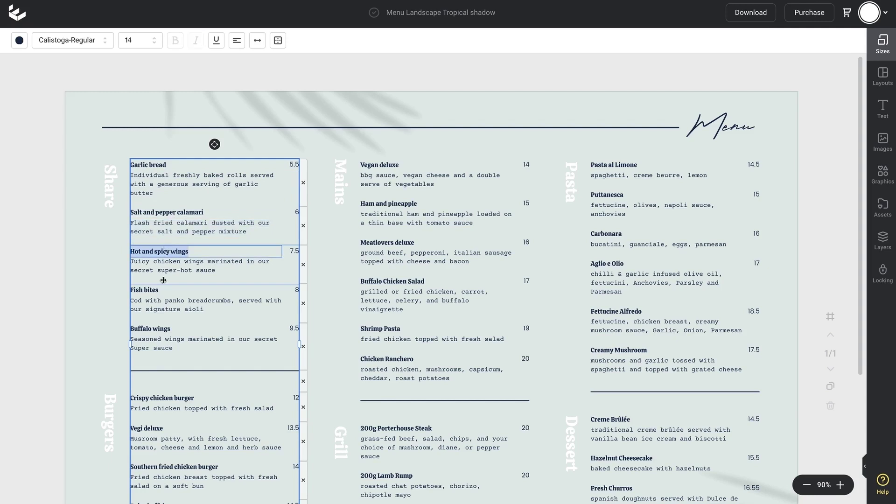
Move through the Garlic bread row's name, price and description cells in order, and deselect the menu column.
left_click(152, 165)
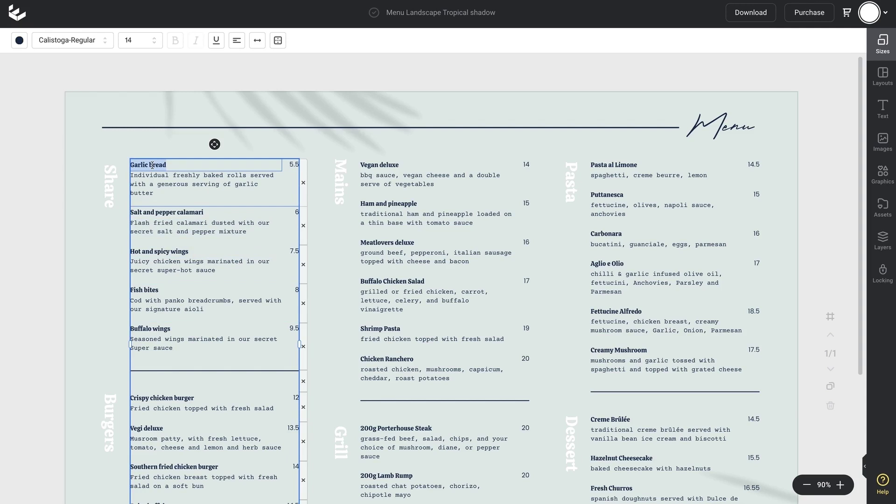
key("Tab")
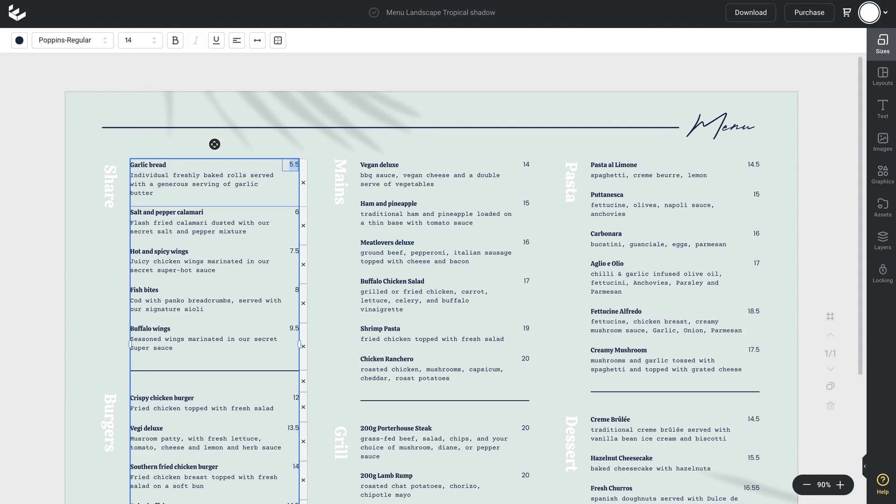
key("Tab")
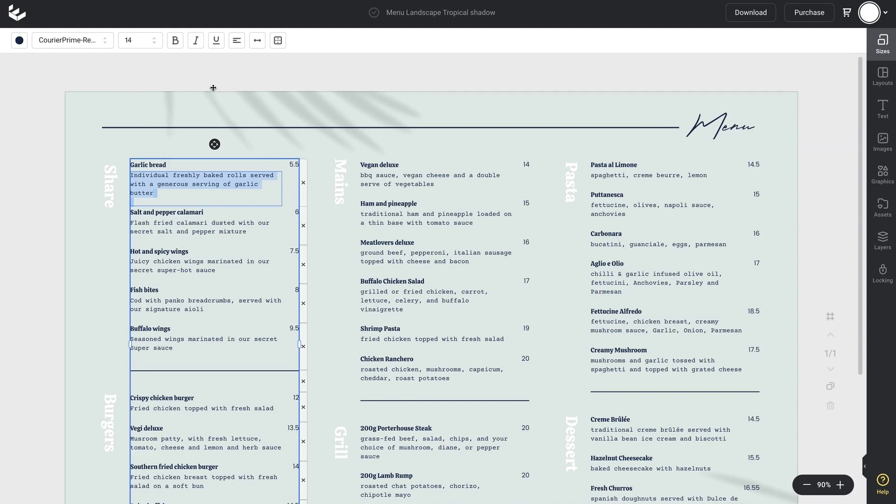
left_click(188, 141)
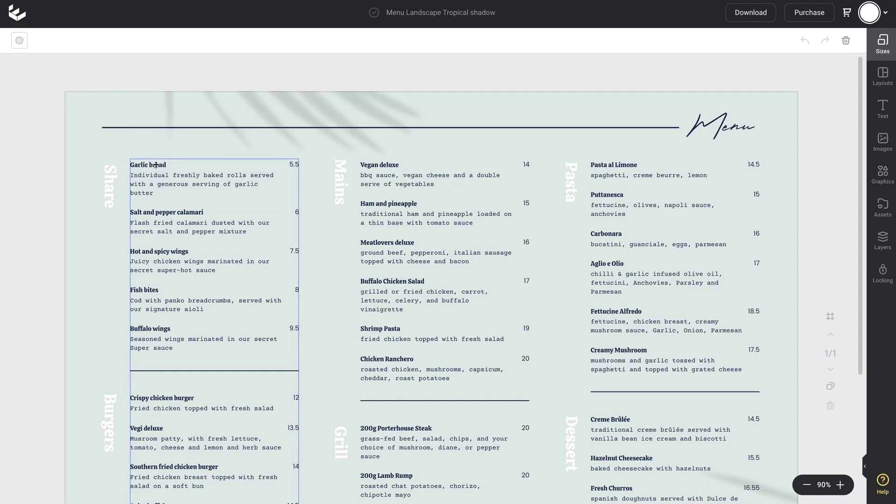
Change the font of the dish names in the first menu column to the brand Heading font.
left_click(156, 166)
left_click(156, 165)
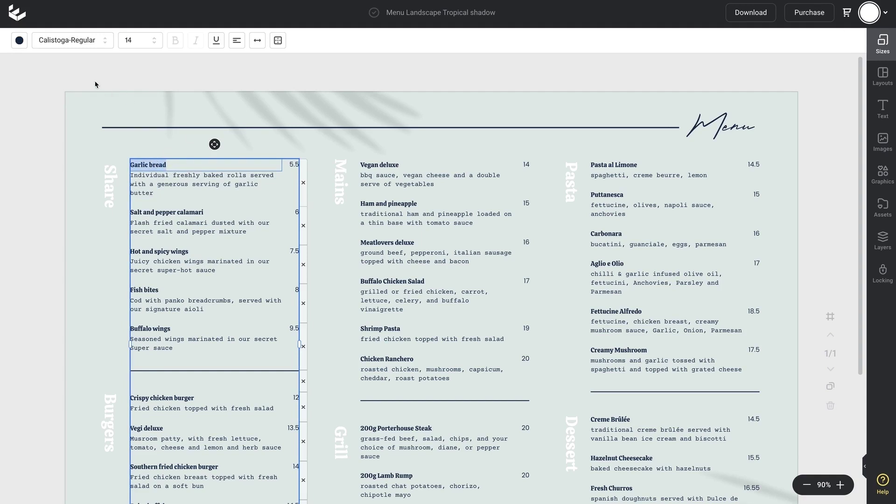
left_click(103, 44)
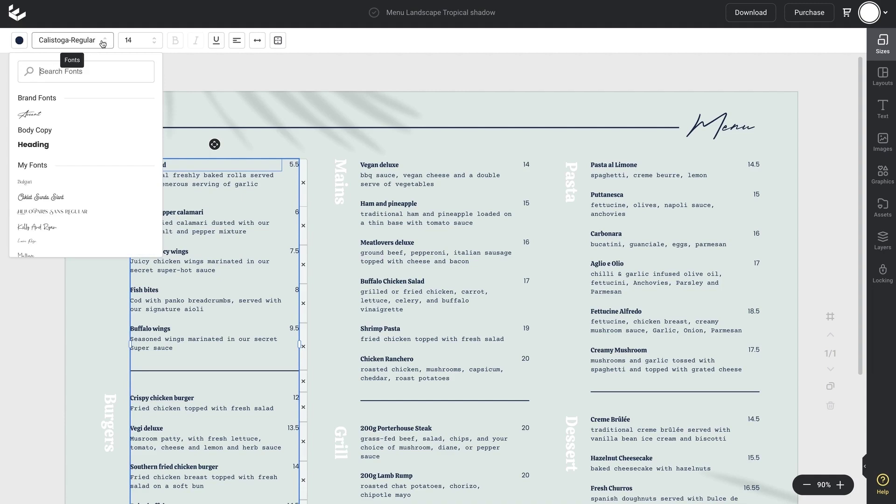
left_click(54, 146)
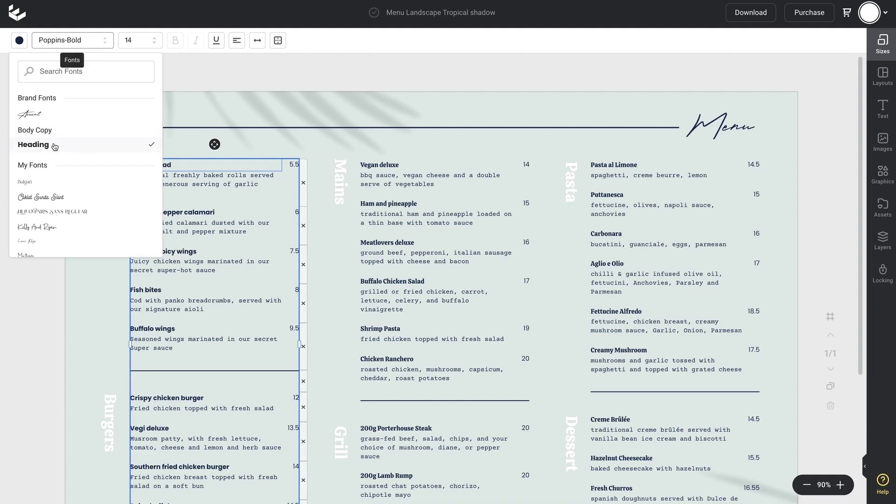
left_click(228, 87)
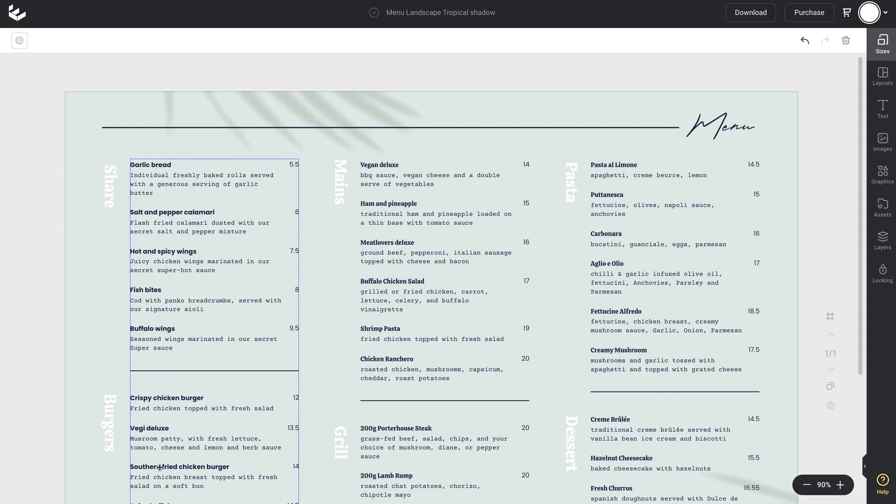
scroll(185, 350, "down", 1)
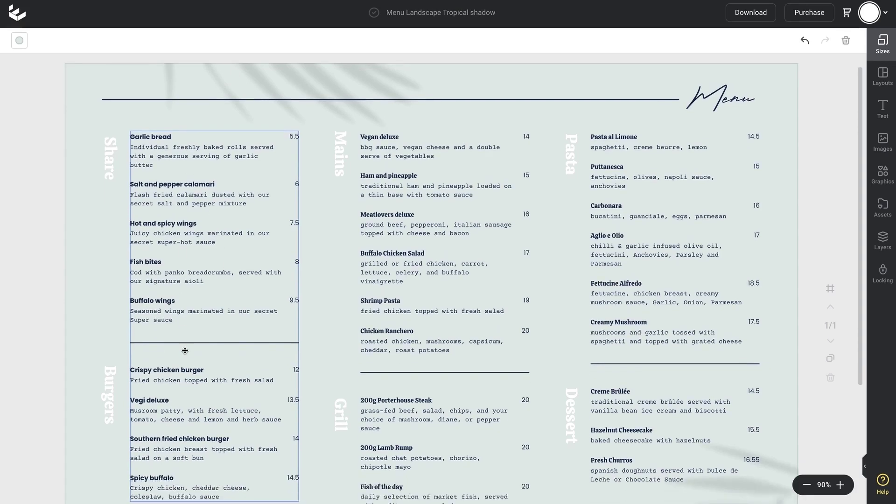
scroll(185, 351, "down", 3)
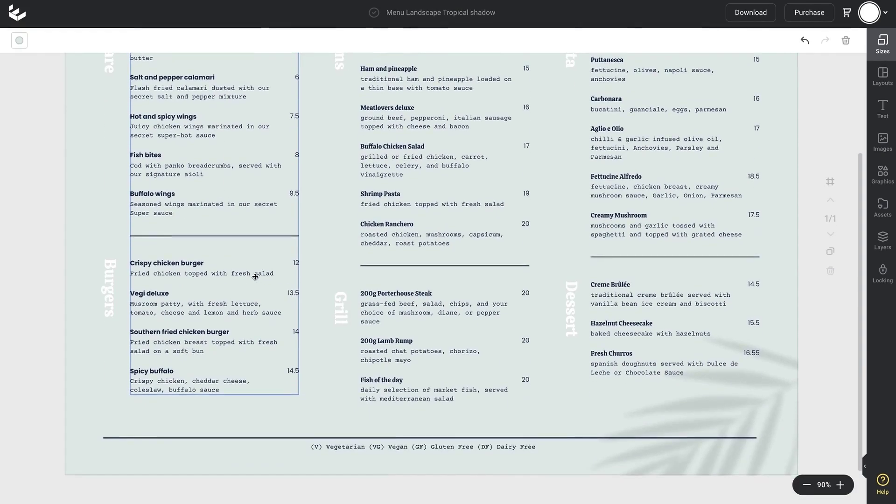
scroll(261, 267, "up", 4)
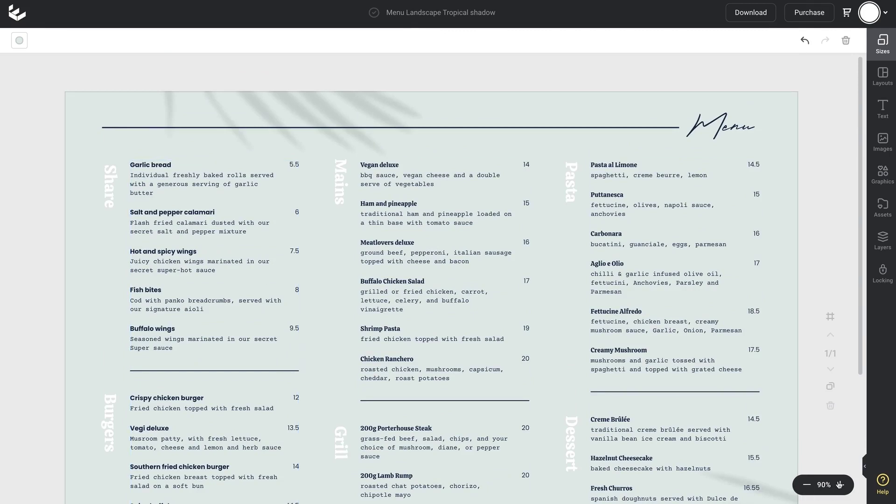
Change the font of the dish descriptions in the first menu column to the brand Body Copy font.
left_click(194, 181)
triple_click(179, 179)
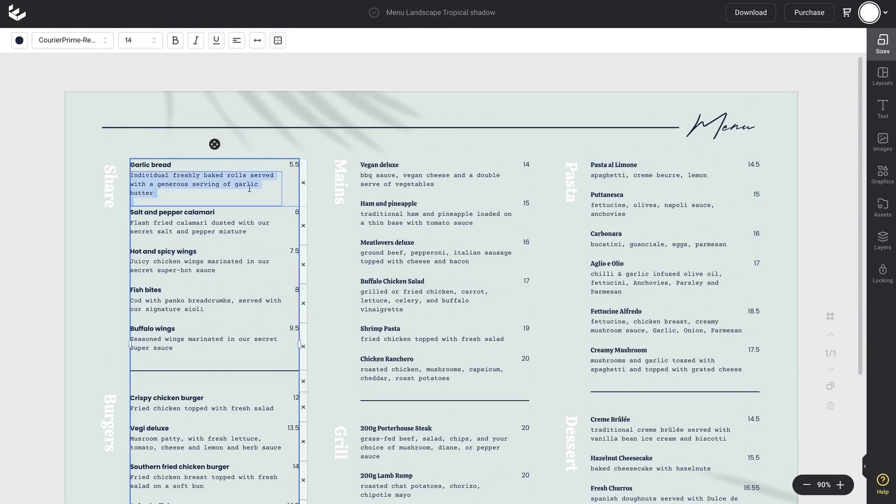
left_click(73, 46)
left_click(46, 131)
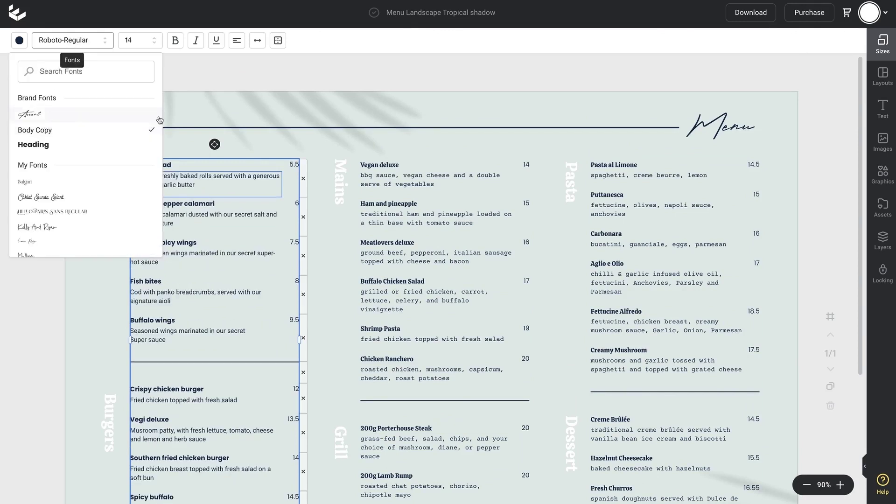
left_click(328, 81)
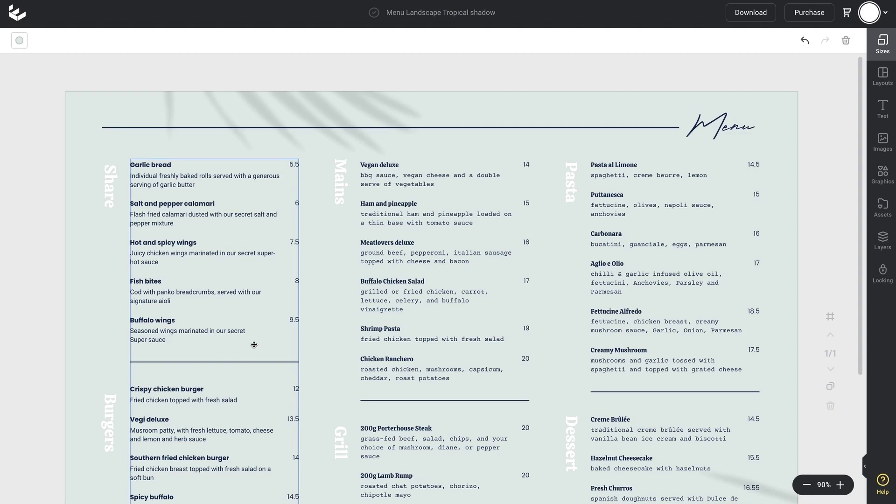
Recolor the dish names in the first menu column with the dark red brand color #b70c2f.
left_click(179, 166)
left_click(179, 166)
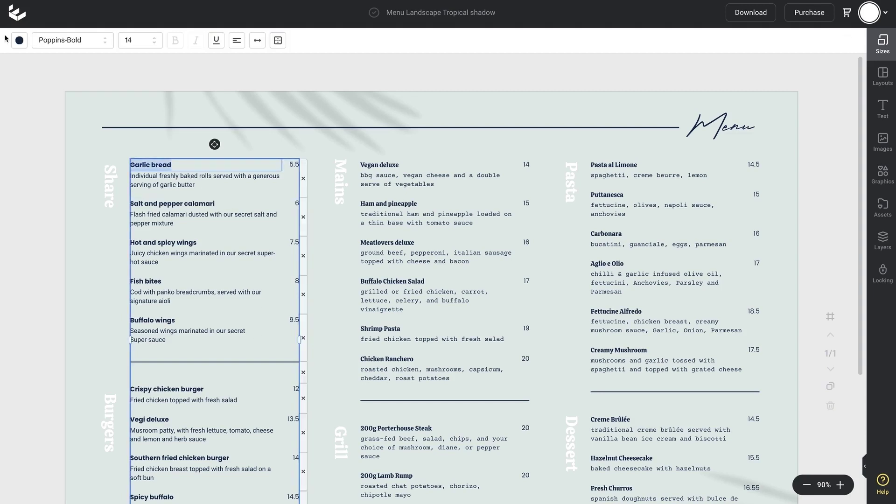
left_click(19, 40)
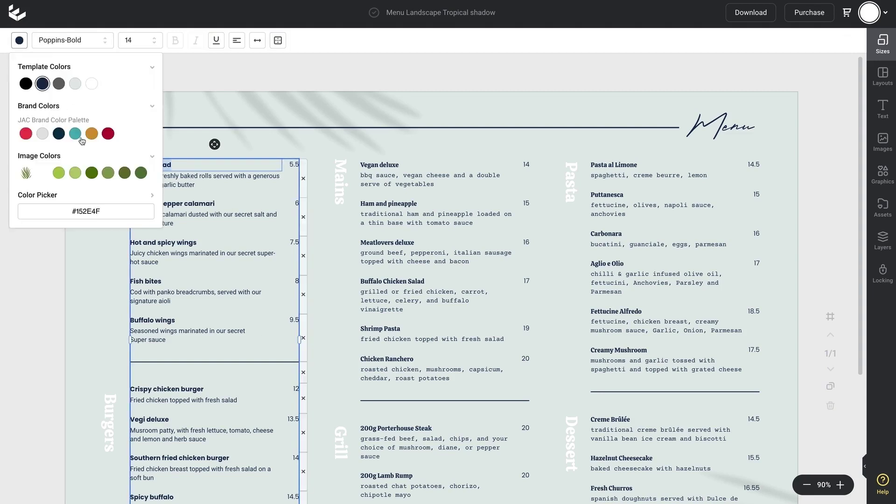
left_click(108, 135)
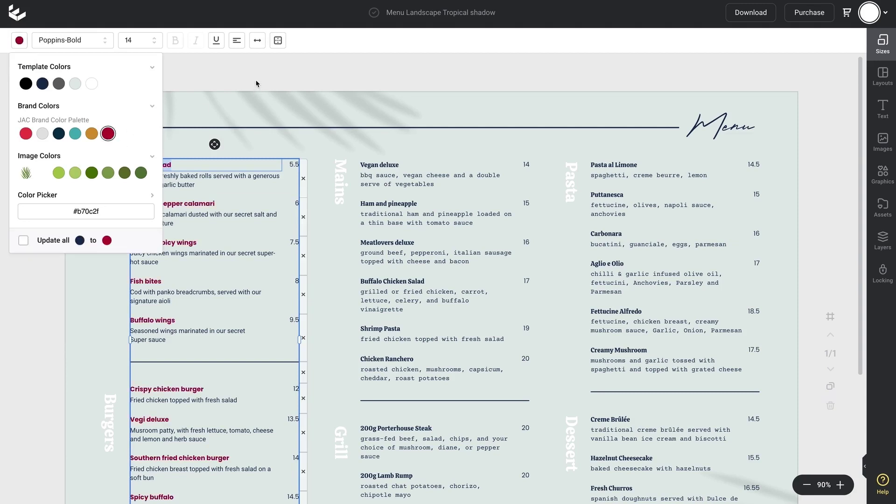
left_click(225, 239)
Set the letter spacing of the dish names in the first menu column to 158.
left_click(194, 209)
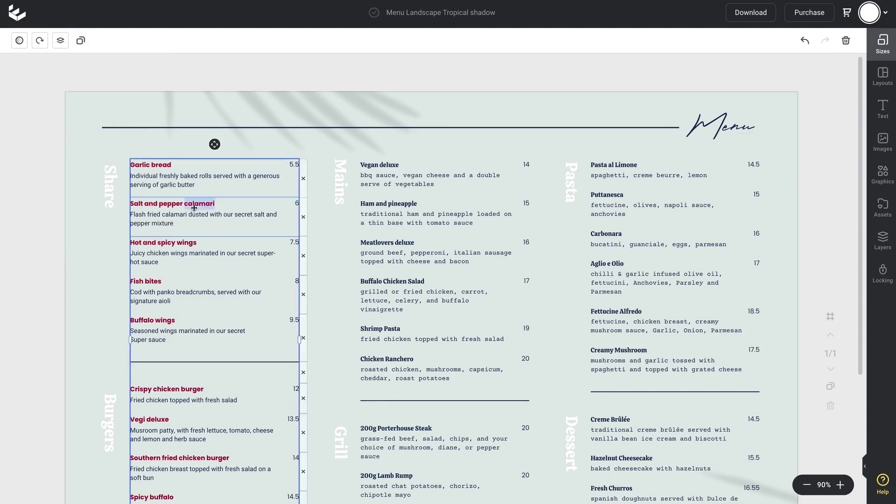
left_click(194, 208)
left_click(257, 40)
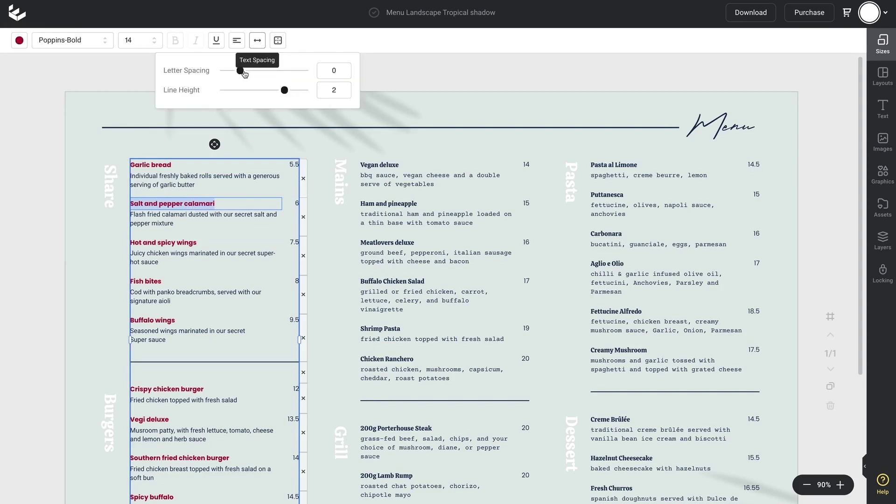
left_click_drag(241, 71, 253, 70)
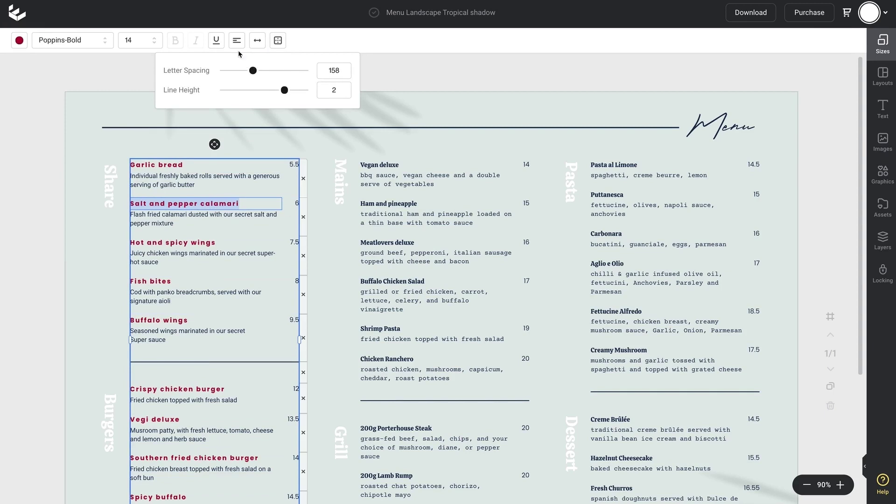
Set the font size of the dish names in the first menu column to 16.
left_click(154, 40)
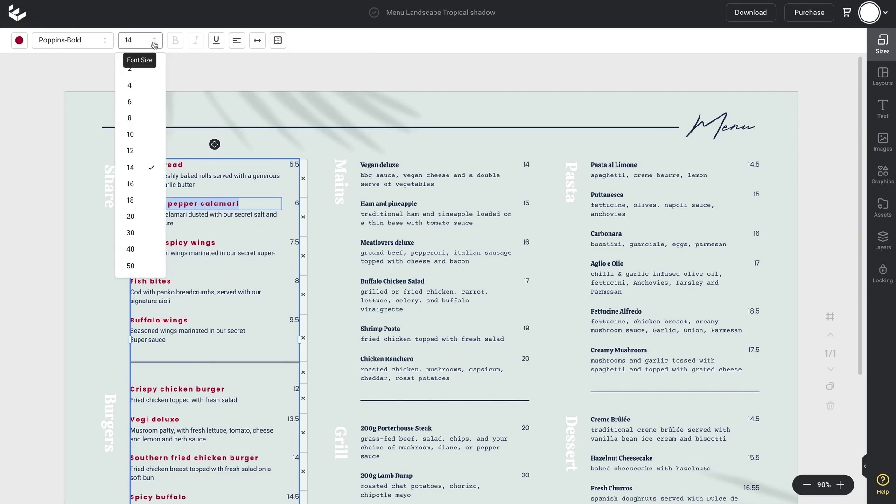
left_click(131, 184)
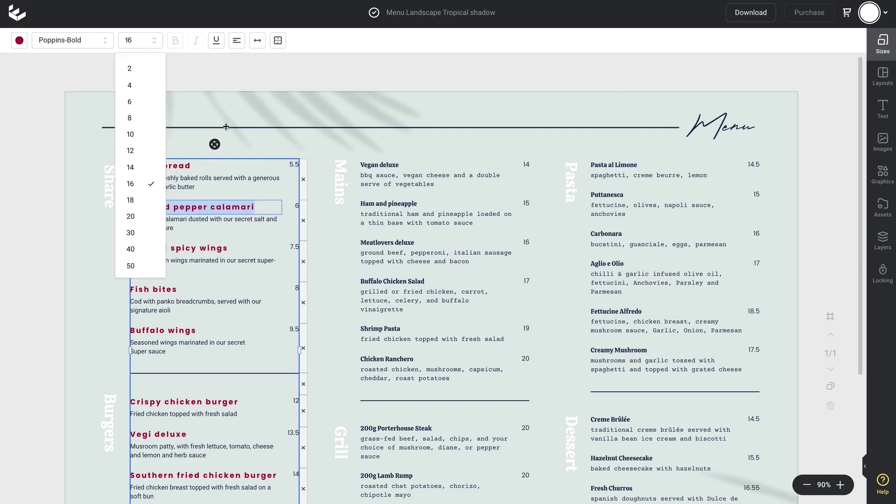
left_click(418, 80)
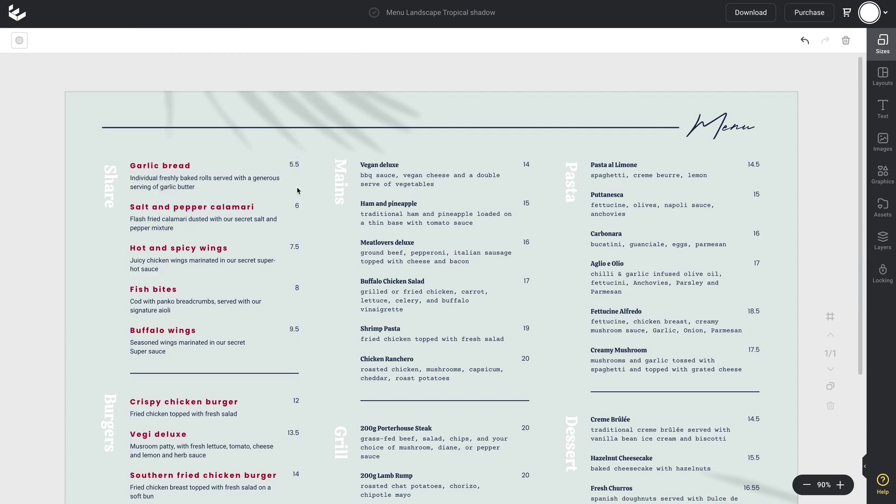
scroll(311, 160, "down", 3)
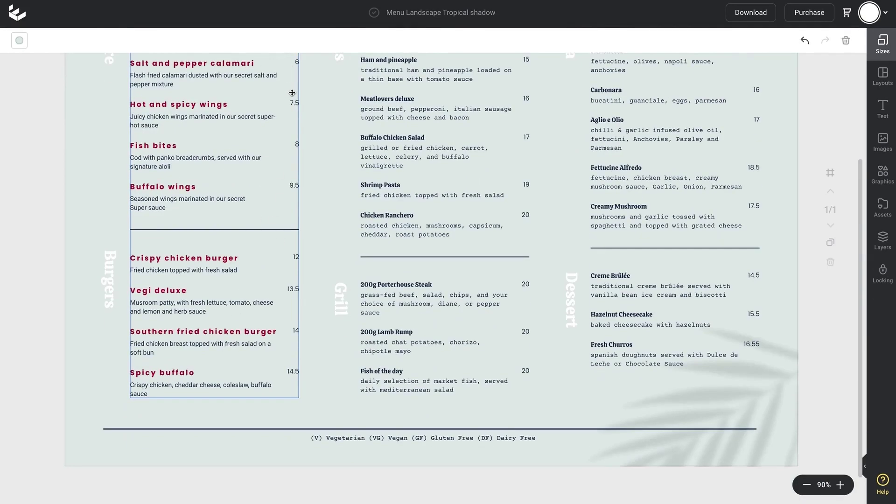
scroll(384, 249, "up", 3)
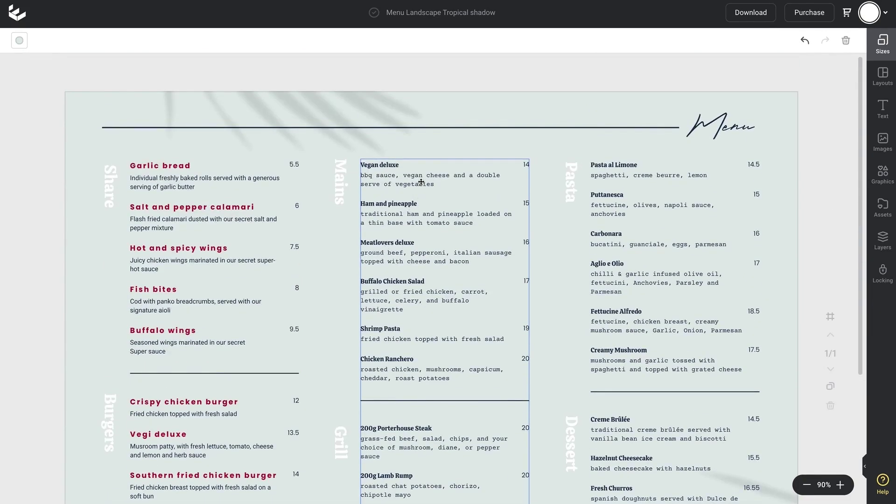
Delete the second and third menu columns together with their vertical section headings, keeping only the Share and Burgers column.
left_click(421, 185)
key("Delete")
left_click(571, 187)
key("Delete")
left_click(672, 172)
key("Delete")
left_click(569, 428)
key("Delete")
left_click(342, 441)
key("Delete")
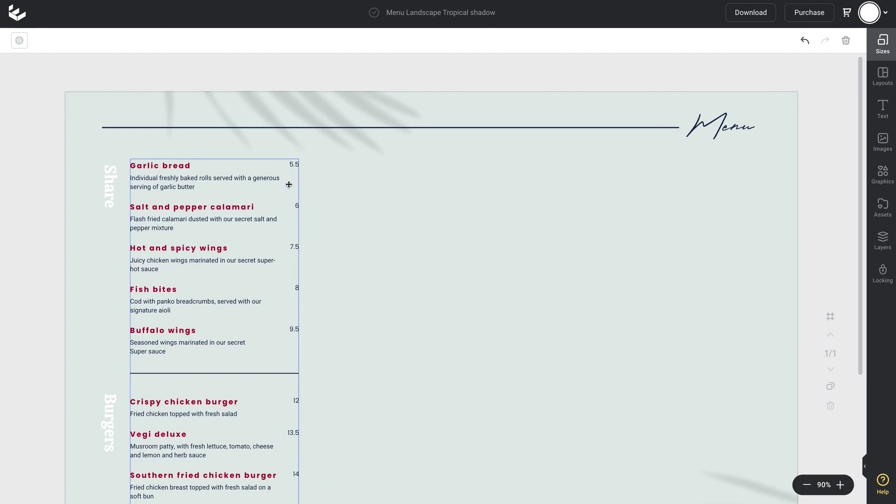
Open the Tables collection in the graphic elements library and look through its row layouts.
left_click(887, 181)
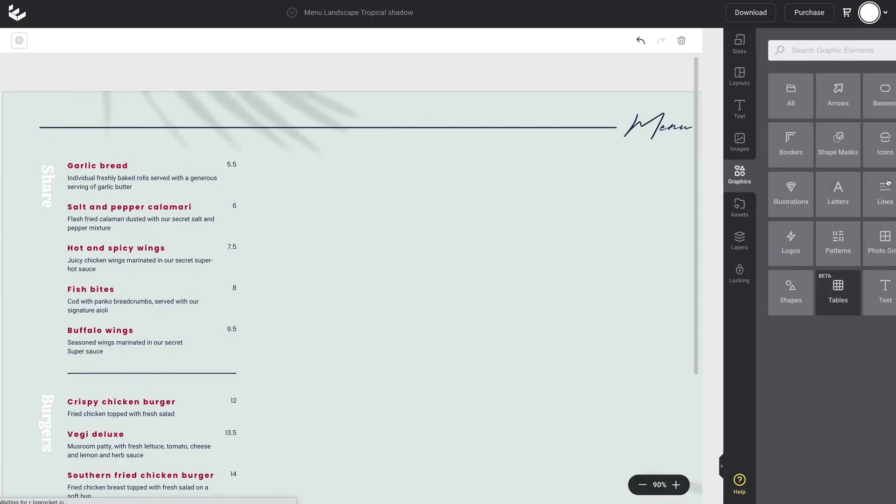
left_click(818, 299)
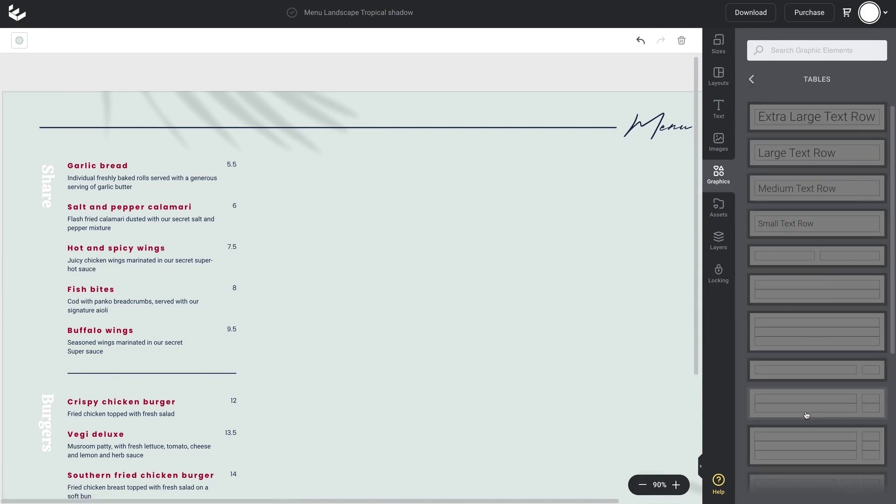
scroll(804, 416, "down", 3)
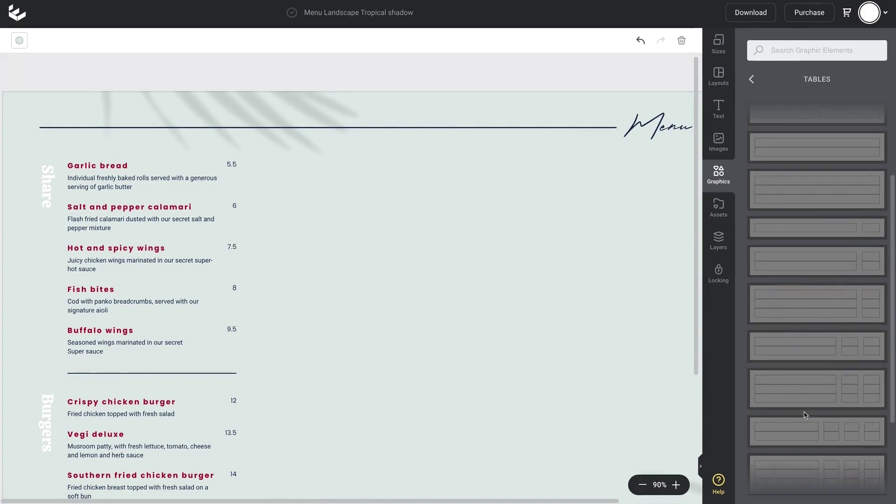
Examine how the Garlic bread row's name, price, description and blank cells correspond to the available table row layouts.
left_click(198, 170)
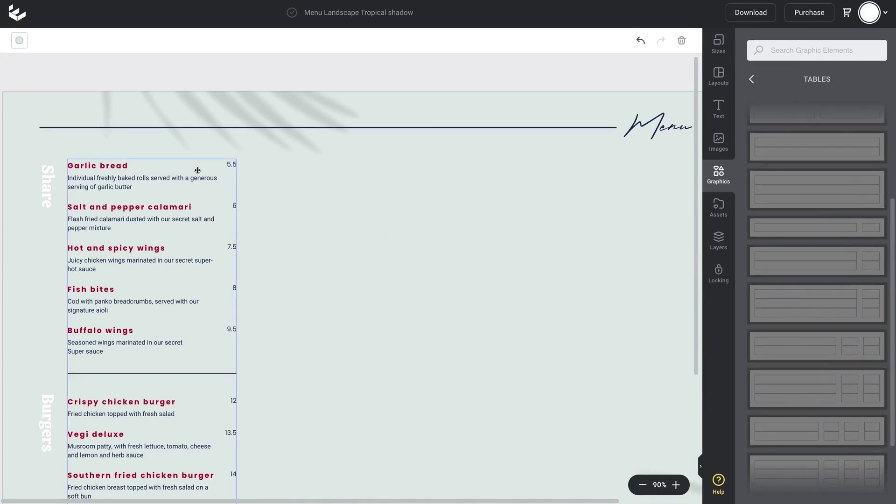
left_click(197, 170)
left_click(194, 178)
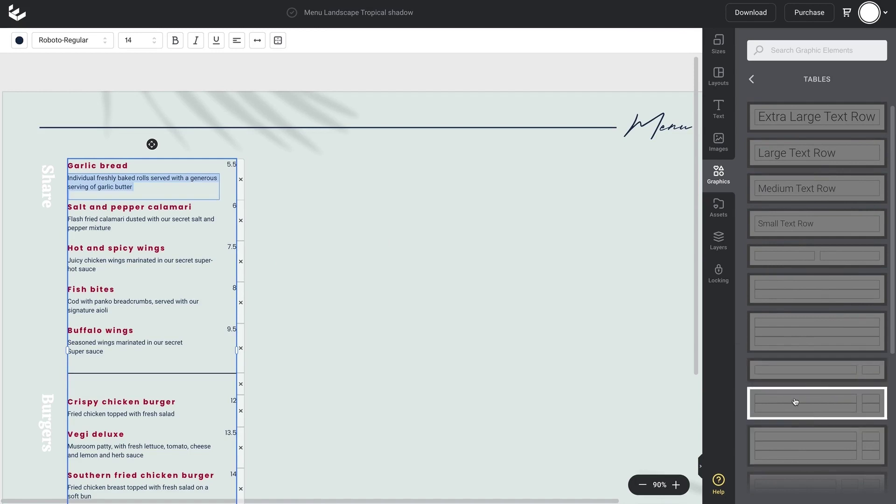
left_click(112, 167)
left_click(231, 166)
left_click(162, 184)
left_click(225, 183)
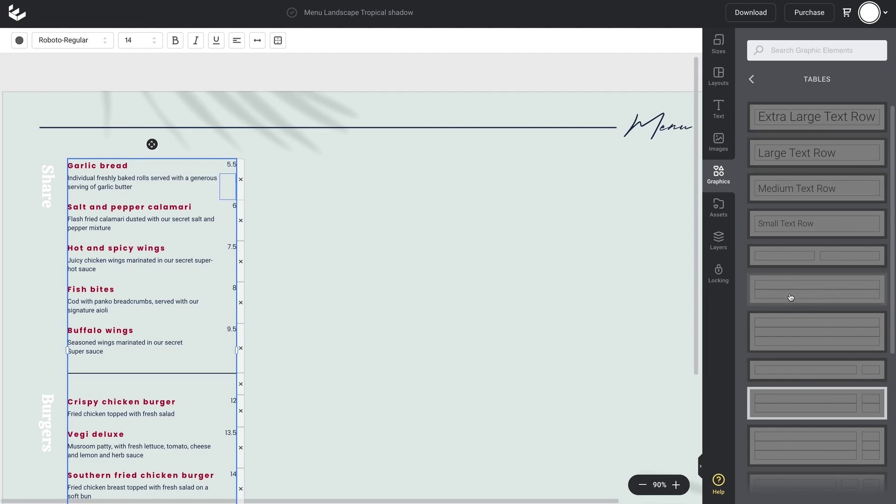
scroll(813, 357, "down", 3)
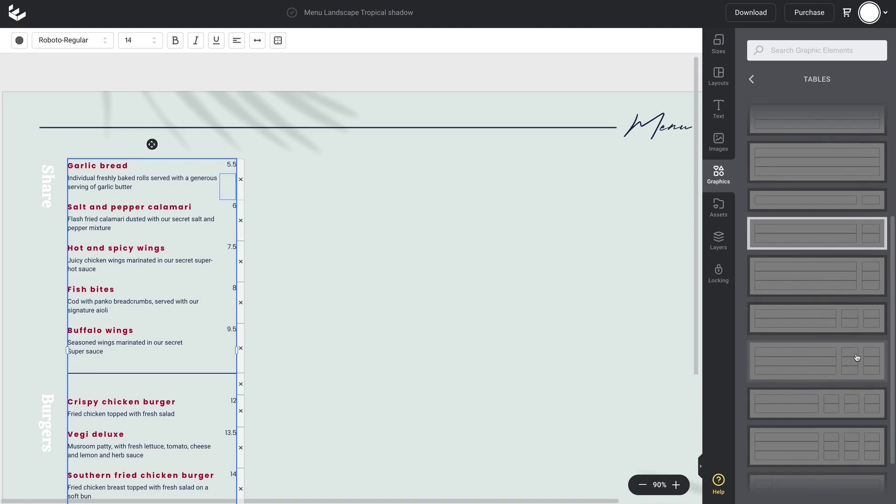
scroll(846, 437, "down", 1)
scroll(846, 437, "down", 1)
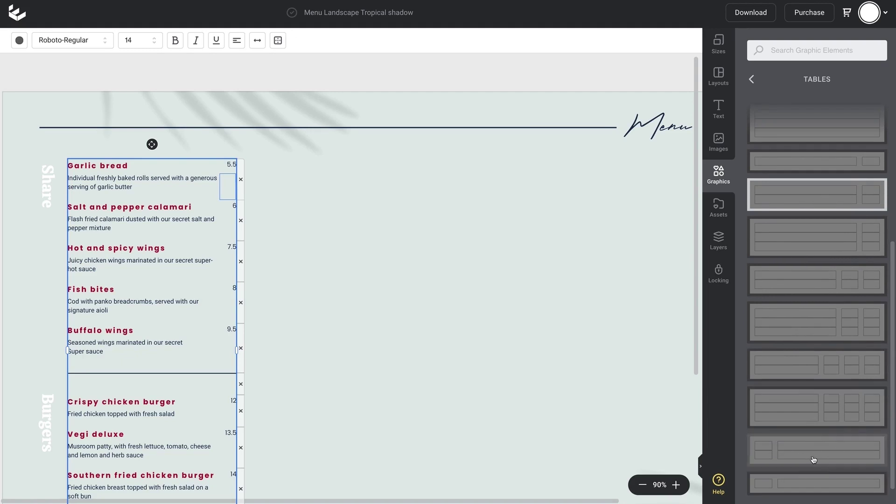
left_click(517, 82)
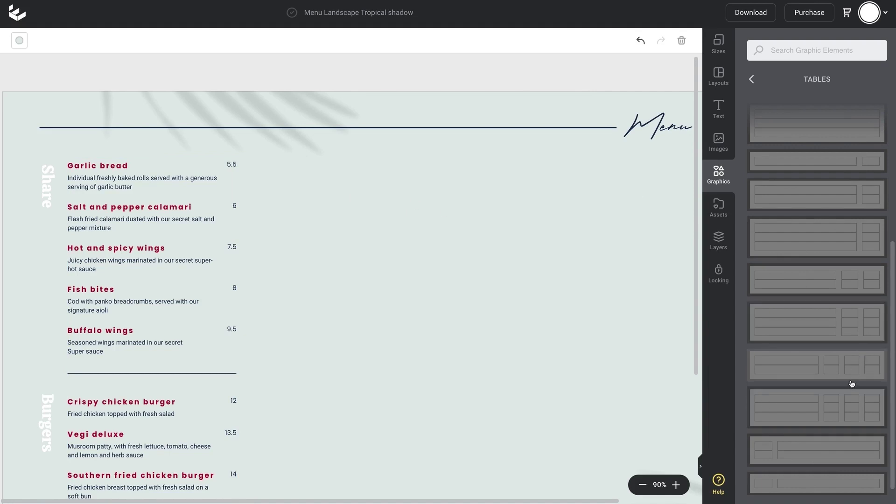
Insert the two-line table with a narrow price column, narrow and place it beside the first menu column, and select its Menu item text.
scroll(851, 379, "up", 2)
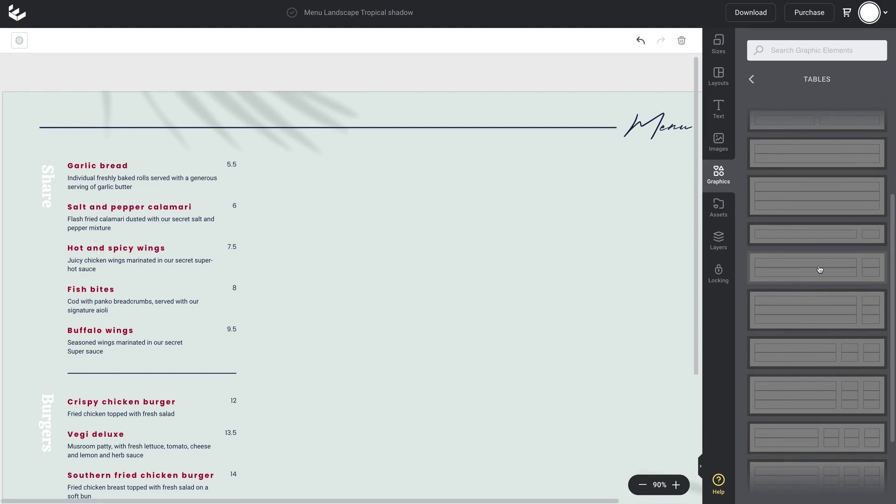
left_click(820, 270)
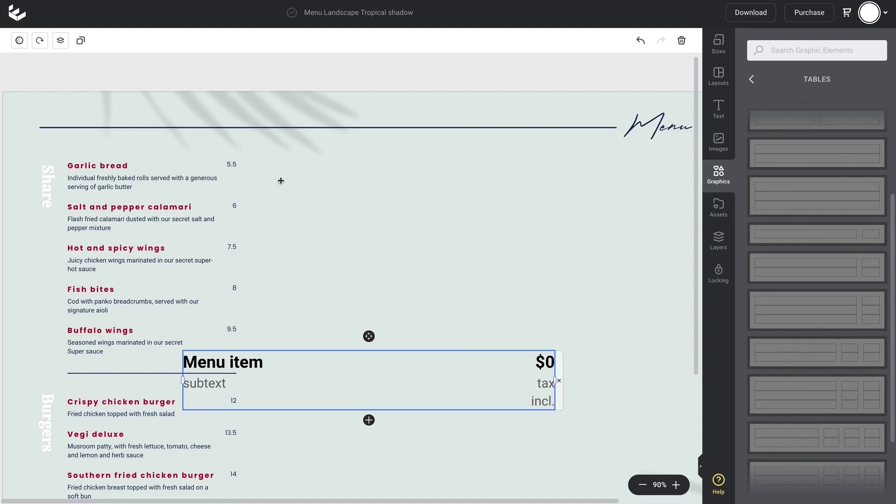
left_click_drag(555, 380, 430, 380)
left_click_drag(306, 336, 395, 169)
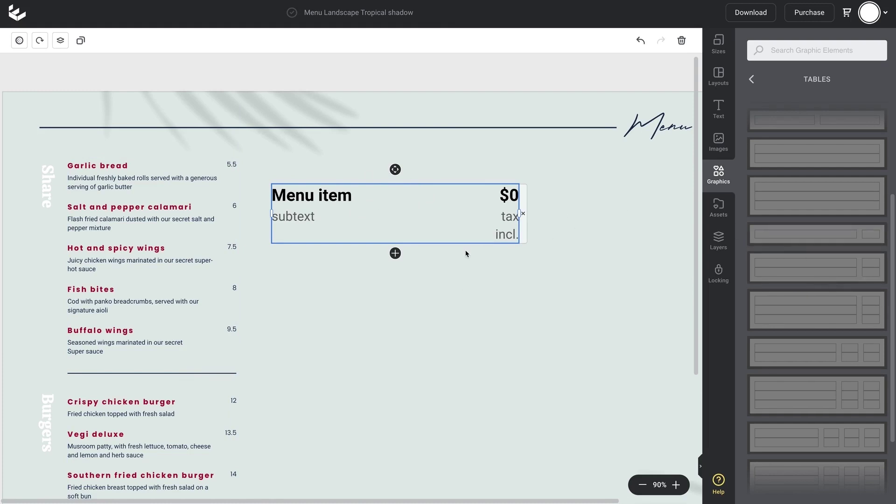
double_click(301, 196)
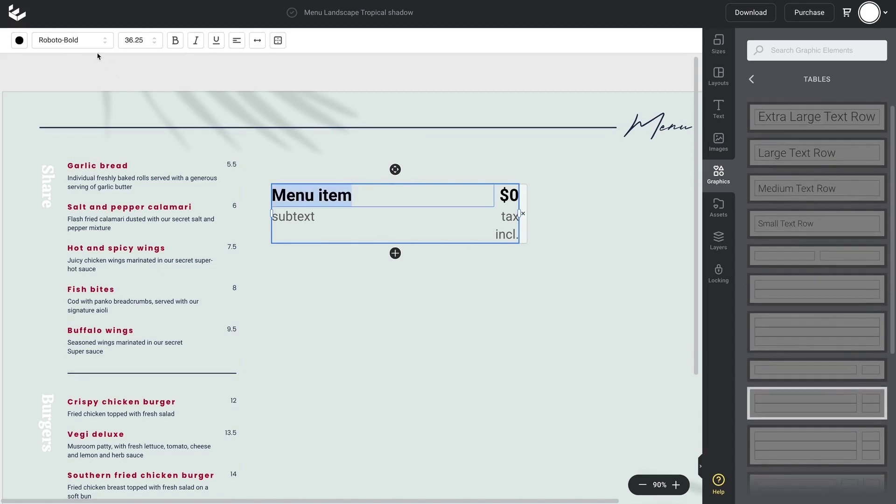
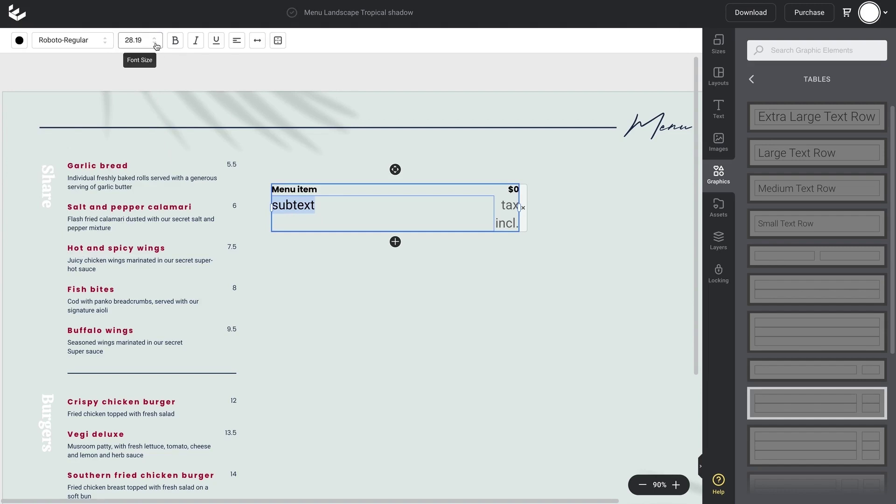
Set the font size of the new table's subtext and tax incl. cells to 16.
left_click(155, 43)
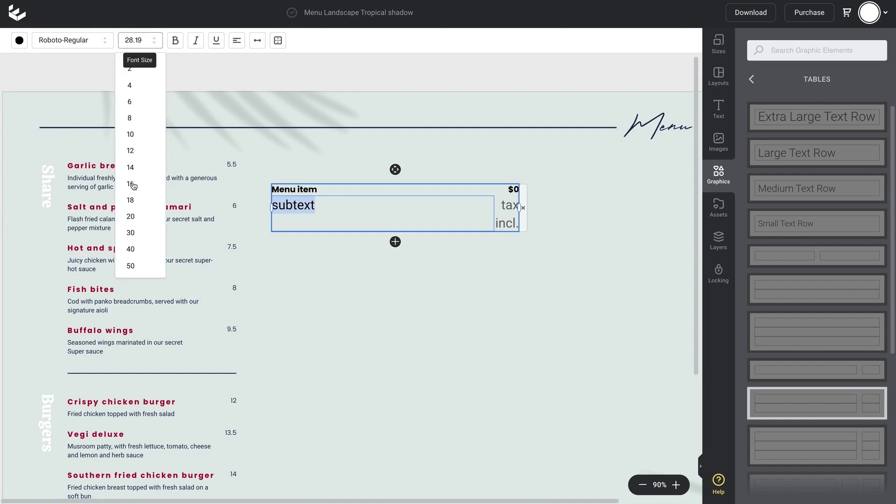
left_click(140, 166)
left_click(521, 242)
left_click(508, 211)
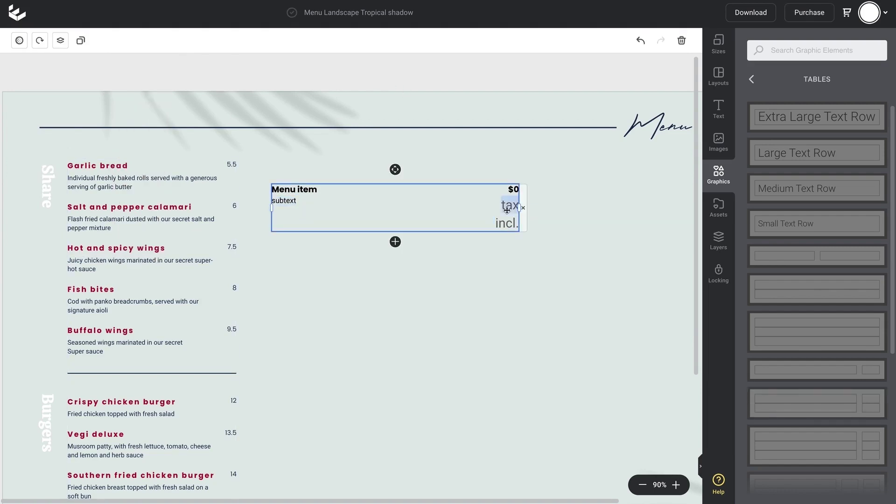
left_click(508, 210)
left_click(163, 42)
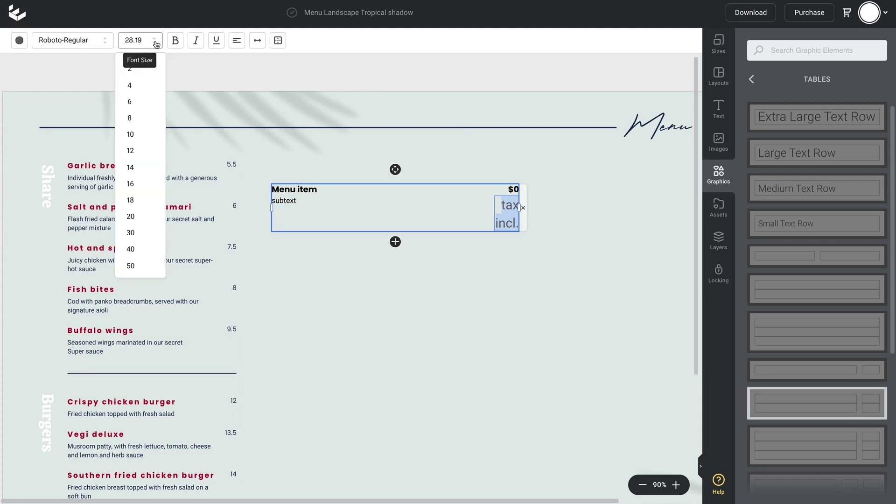
left_click(133, 184)
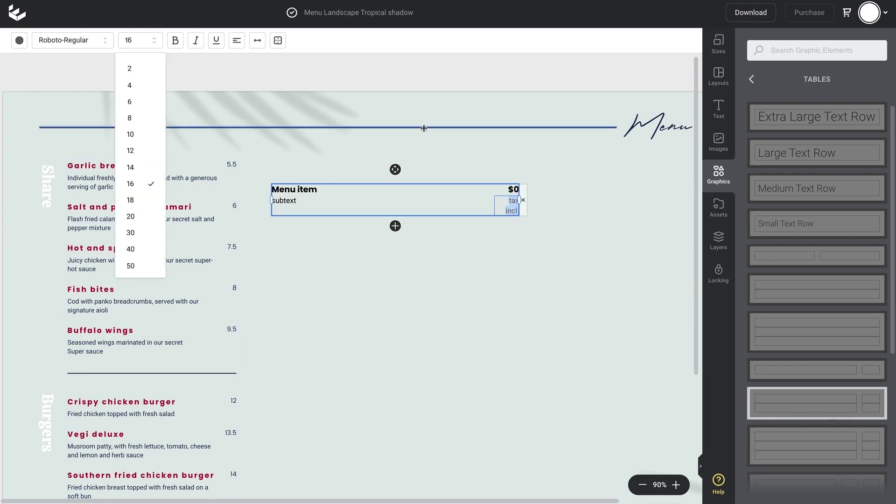
Delete the tax incl. text from the cell below the price in the new table.
scroll(420, 186, "down", 1)
left_click(509, 171)
left_click(508, 171)
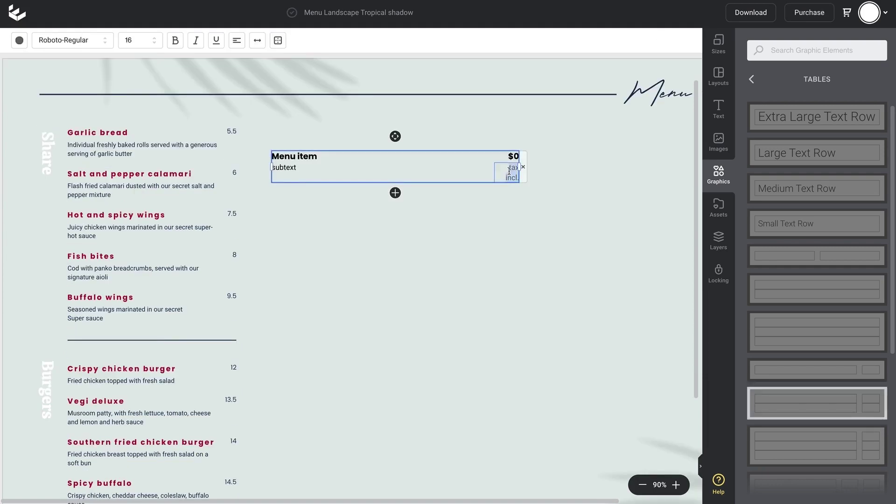
key("BackSpace")
left_click(394, 76)
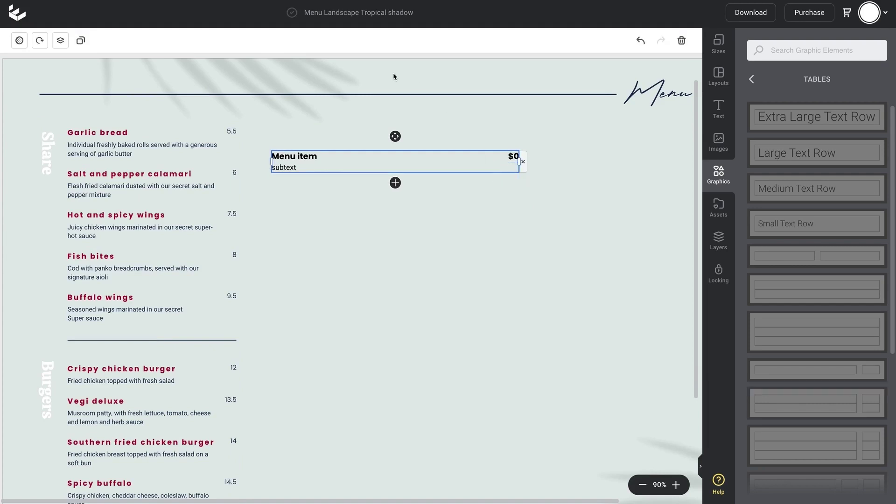
Narrow the new table further so its price column sits closer to the item name.
left_click(335, 161)
left_click_drag(519, 161, 470, 157)
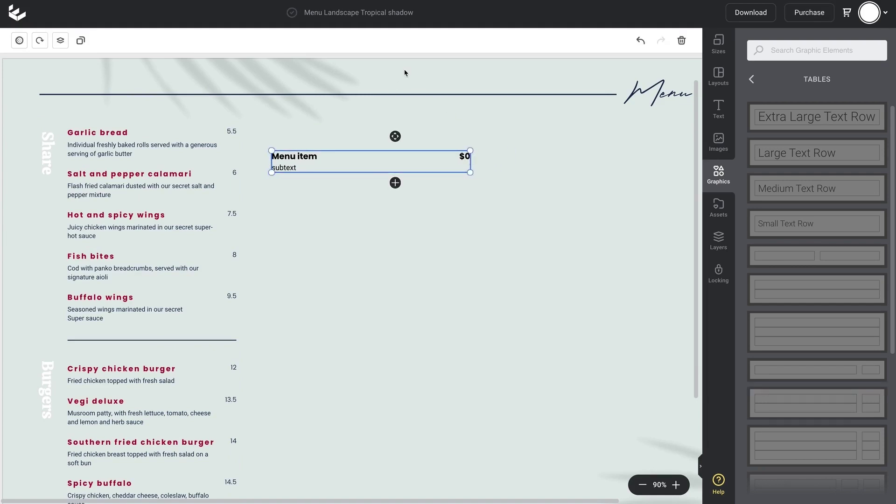
left_click(368, 60)
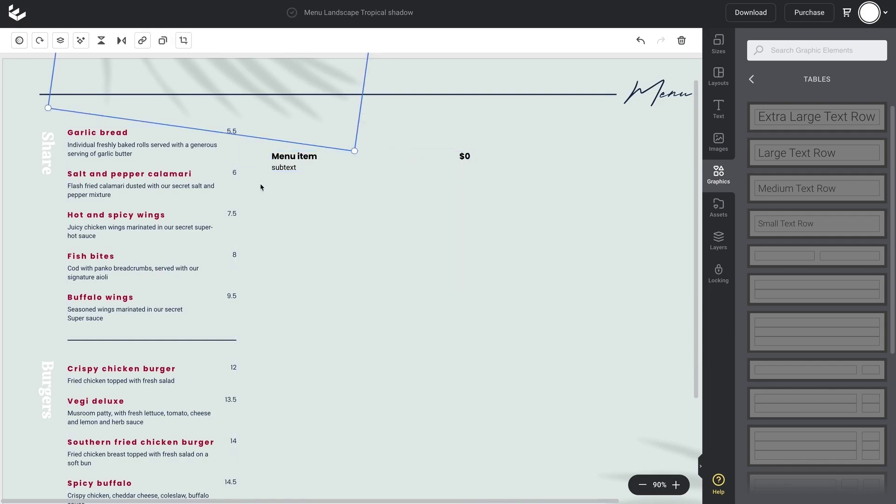
left_click(319, 79)
Replace the new table's item name with "Garlic bread" and its price with 5.5.
left_click(318, 159)
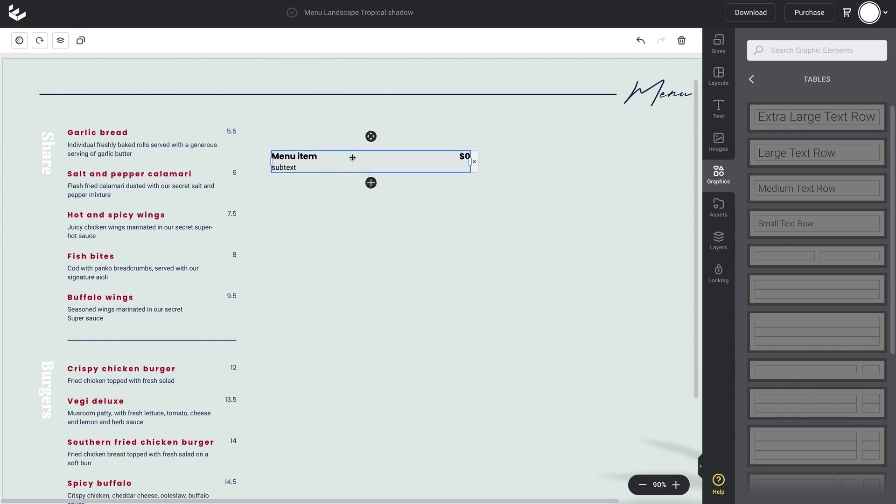
left_click(300, 155)
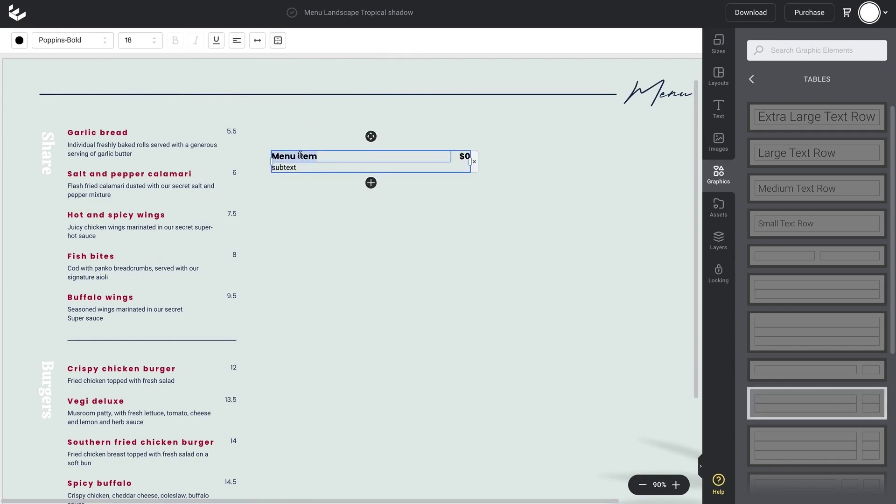
type("Garlic")
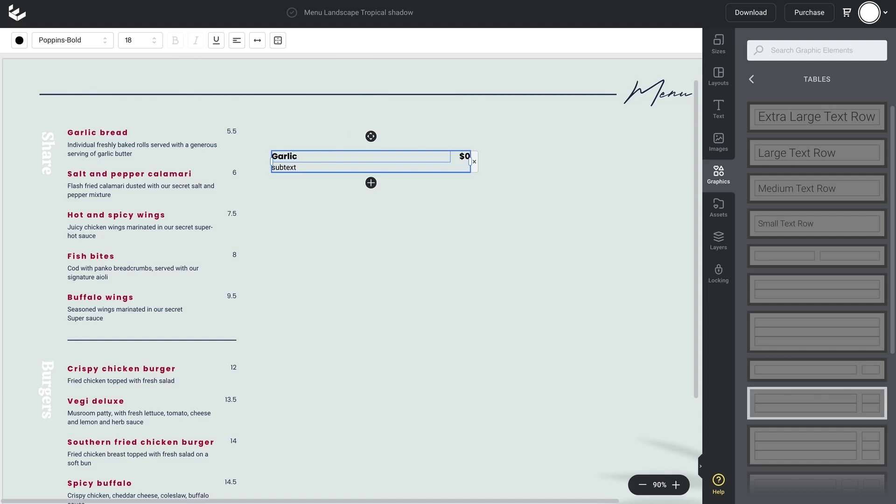
type(" bread")
left_click(462, 157)
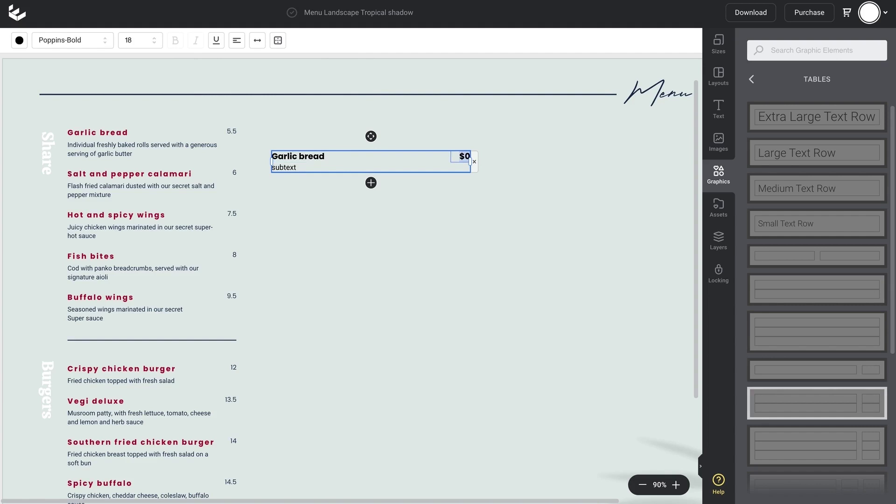
type("505")
key("BackSpace")
key("BackSpace")
type(".5")
Replace the new table's subtext with "Individual freshly baked rolls served with a generous serving of garlic butter".
left_click(327, 167)
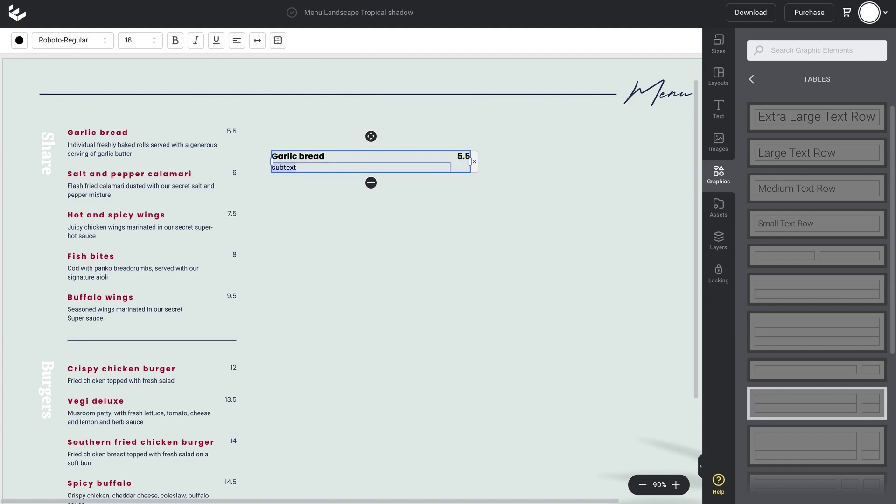
key("ctrl+a")
key("BackSpace")
type("Individual freshly baked ")
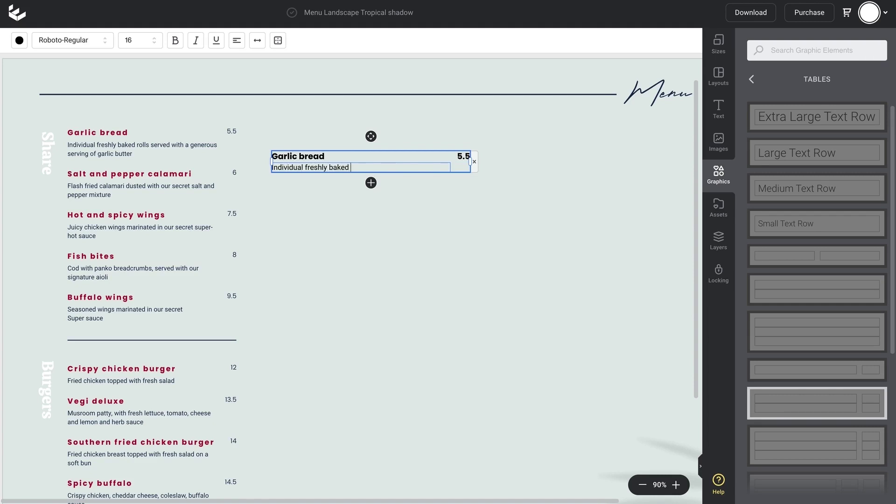
type("rolls served with a generous serving of garlic butter")
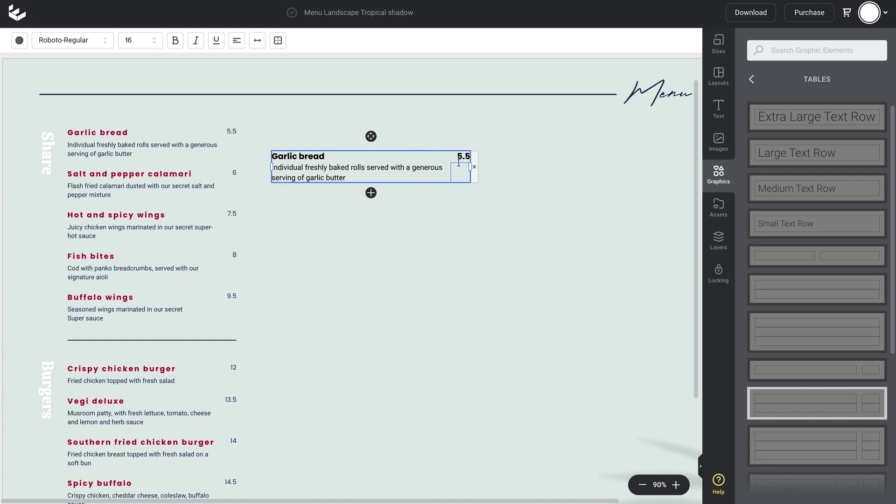
Add a blank line below the subtext "Individual freshly baked rolls served with a generous serving of garlic butter" in the new table.
left_click(352, 177)
left_click(351, 175)
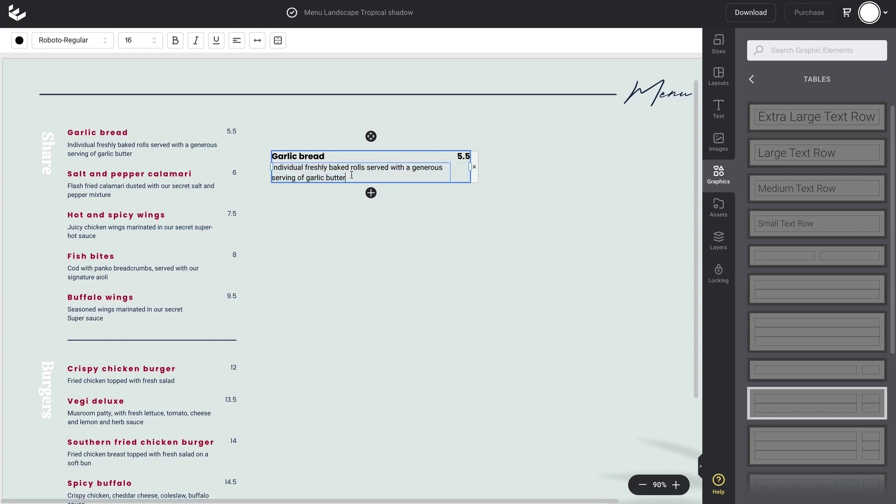
key("Return")
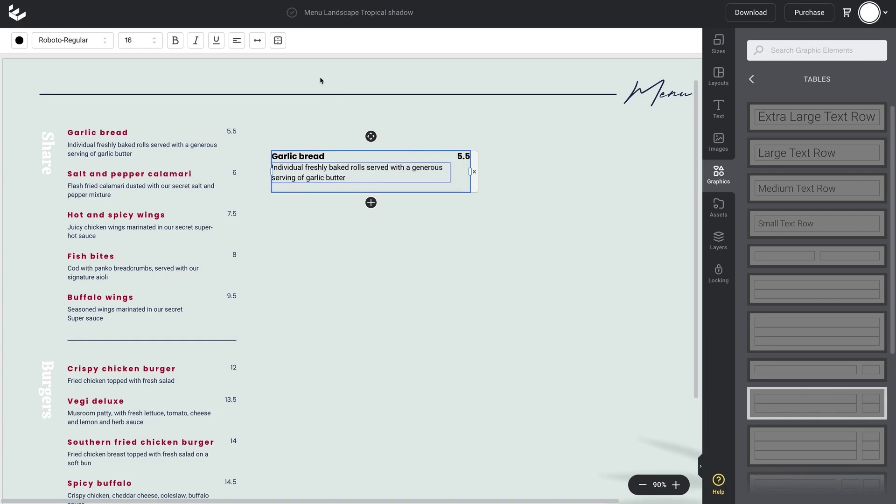
key("Escape")
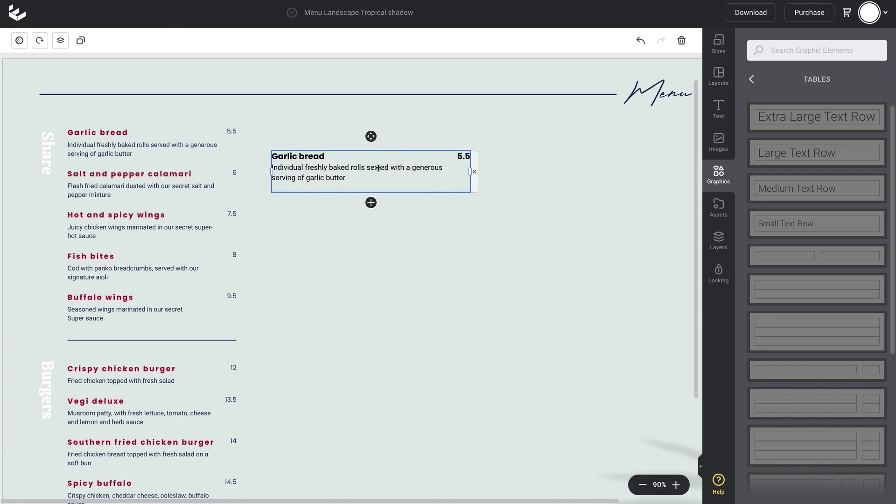
Add five more rows to the new table and move it up level with the start of the first column's items.
left_click(371, 204)
left_click(371, 245)
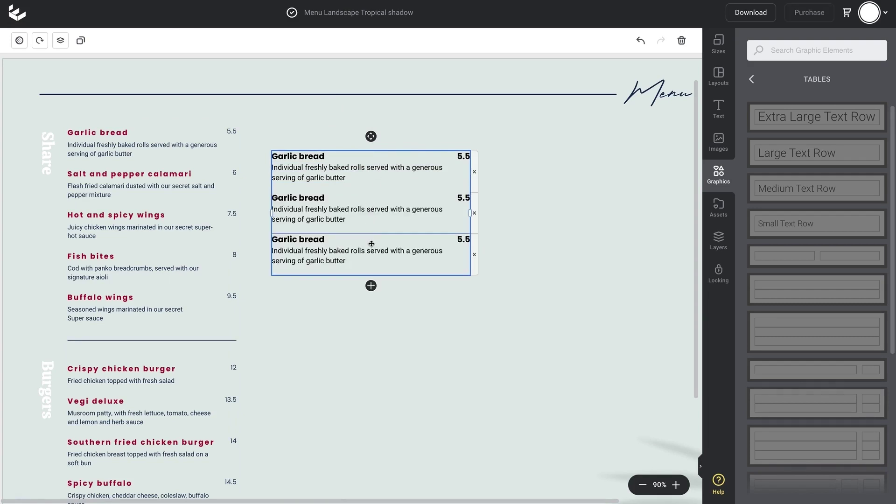
left_click(371, 286)
left_click(371, 327)
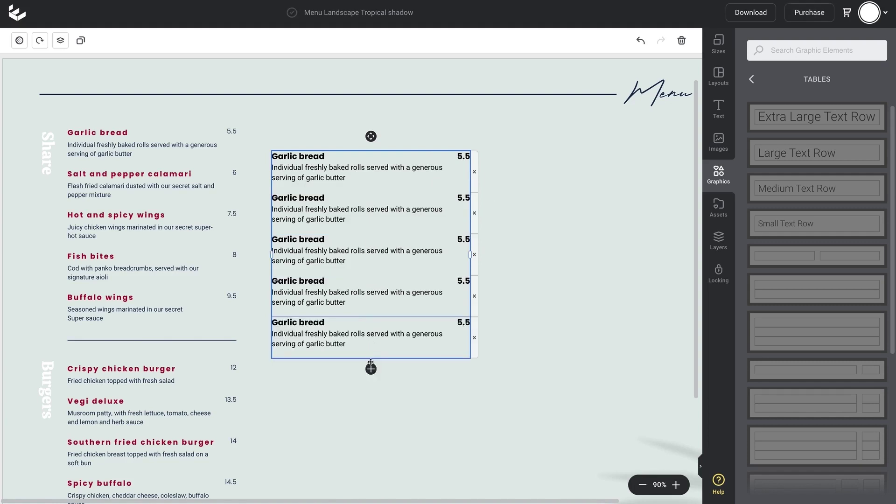
left_click(370, 369)
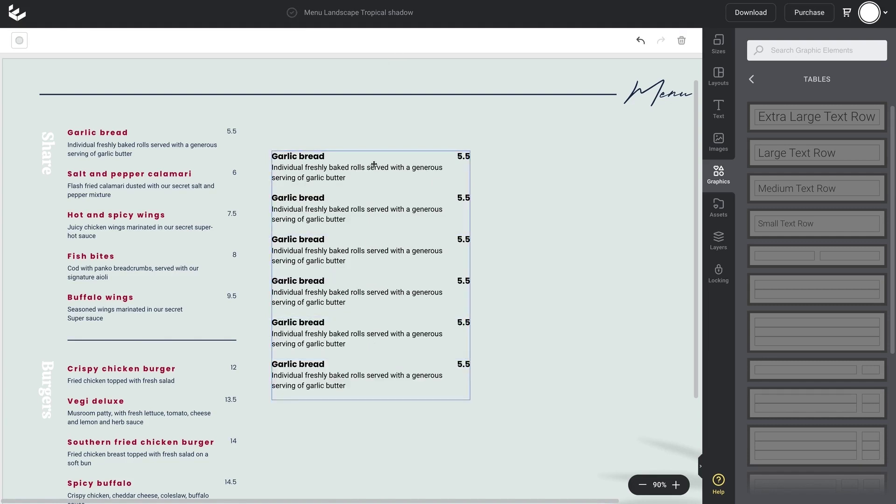
left_click(377, 122)
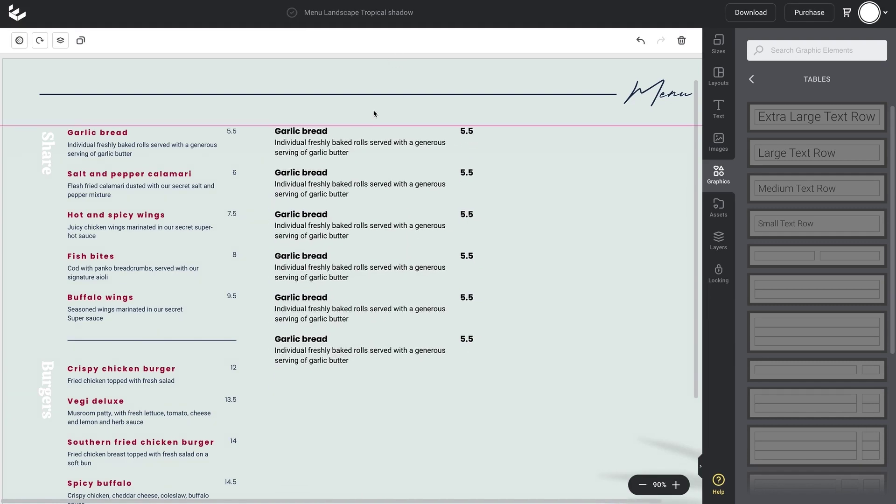
left_click(378, 224)
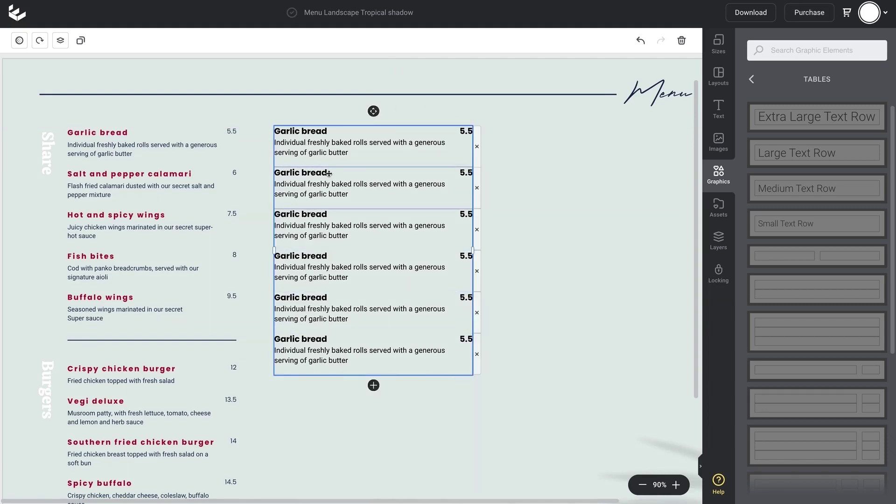
Replace the second row's item name with "Salt & Pepper Calmari" and its price with 6 in the new table.
left_click(296, 173)
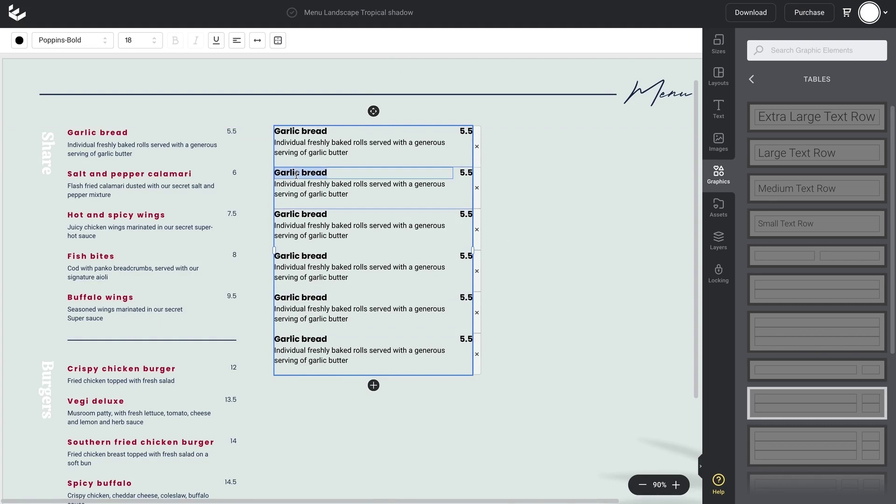
type("Sale")
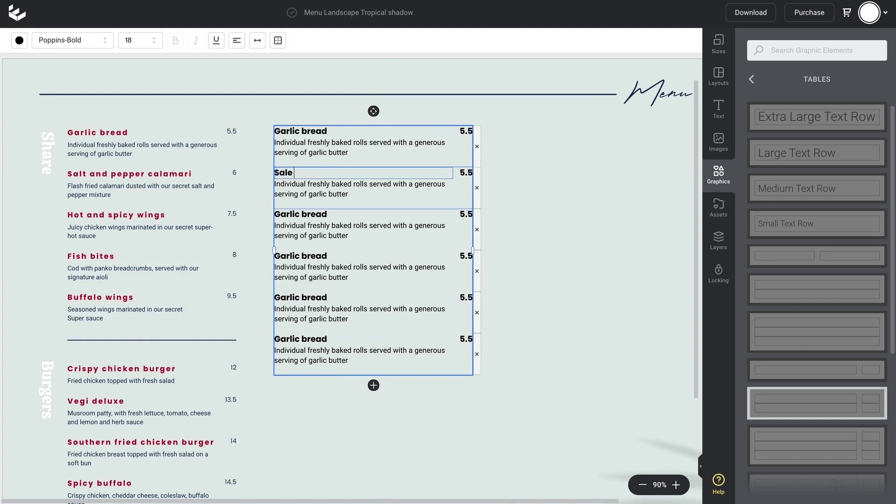
key("BackSpace")
type("t & Pepper Calmari")
key("Tab")
type("6")
key("Tab")
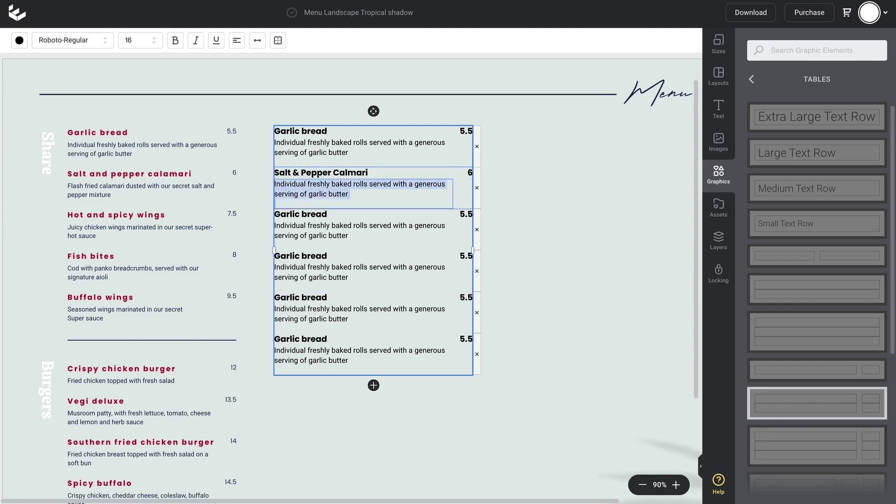
key("Tab")
key("Tab")
key("Tab")
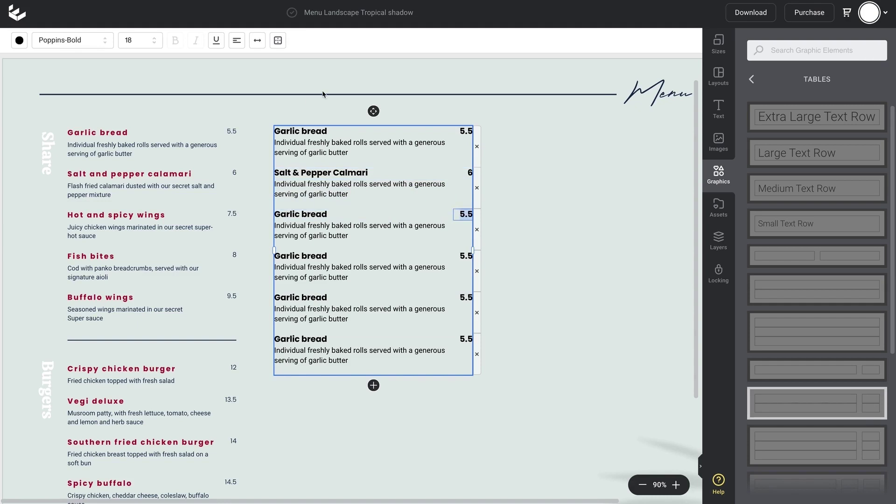
left_click(355, 75)
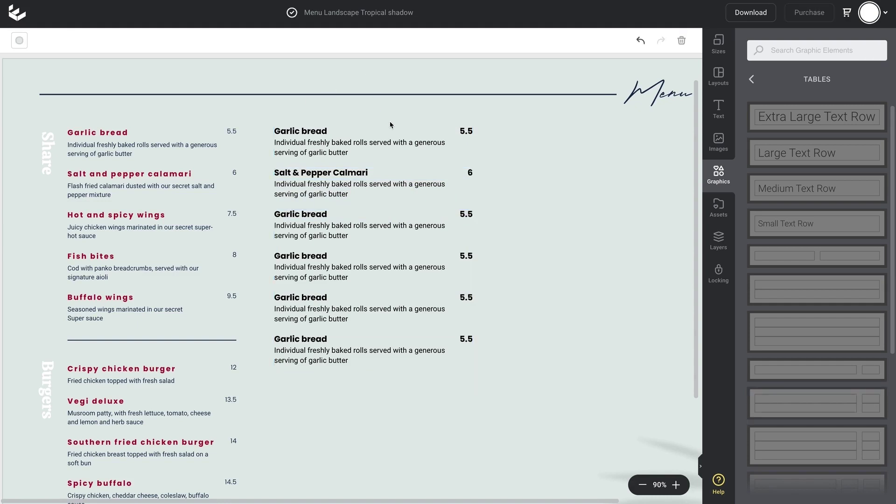
Change the new table's item names to the teal brand color #48aeb6.
left_click(302, 131)
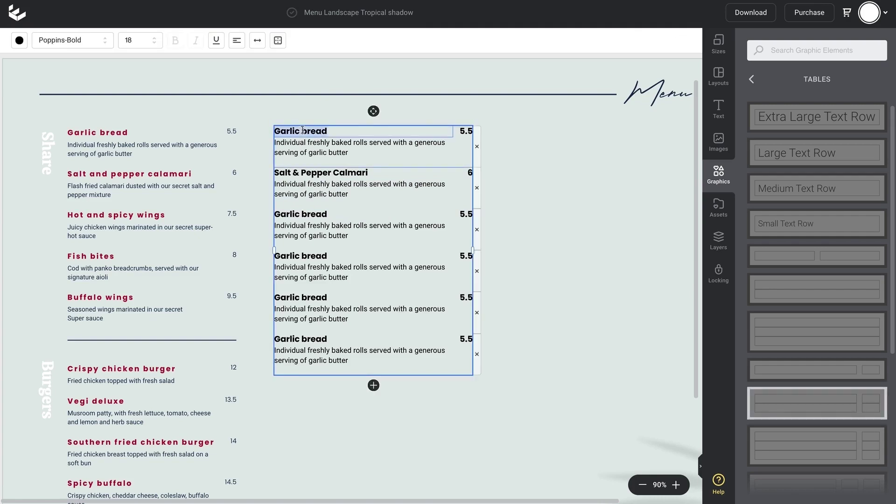
left_click(19, 41)
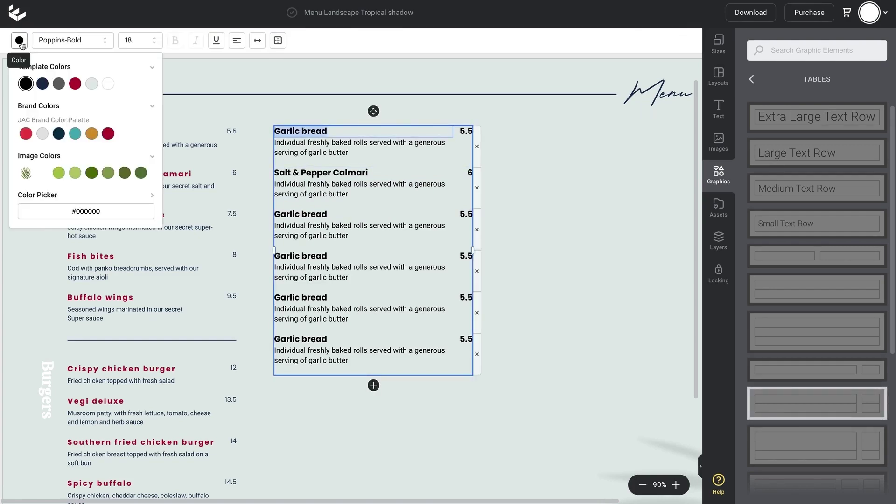
left_click(75, 134)
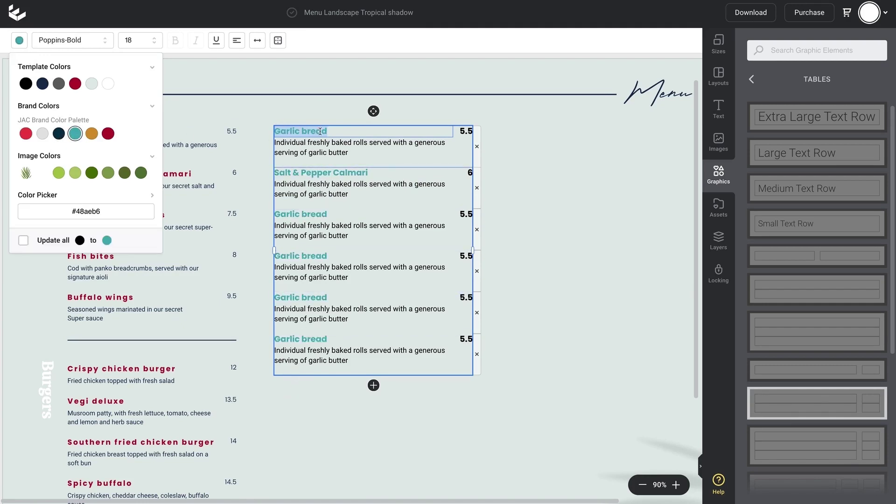
left_click(325, 85)
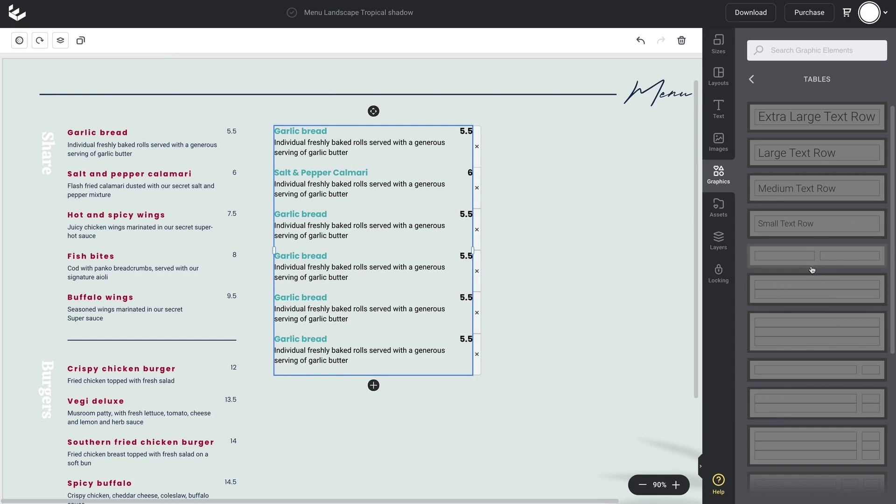
Insert a full-width two-line table row with menu item and subtext above the new table's last row.
double_click(380, 142)
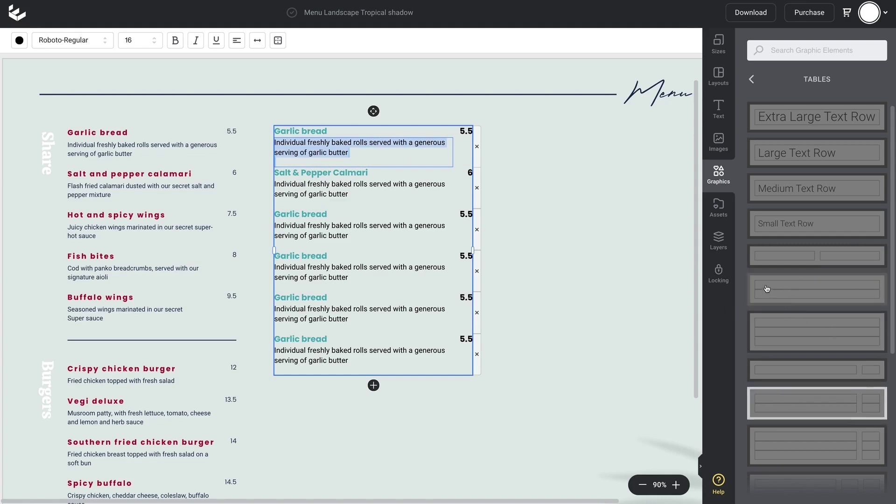
left_click_drag(765, 289, 359, 370)
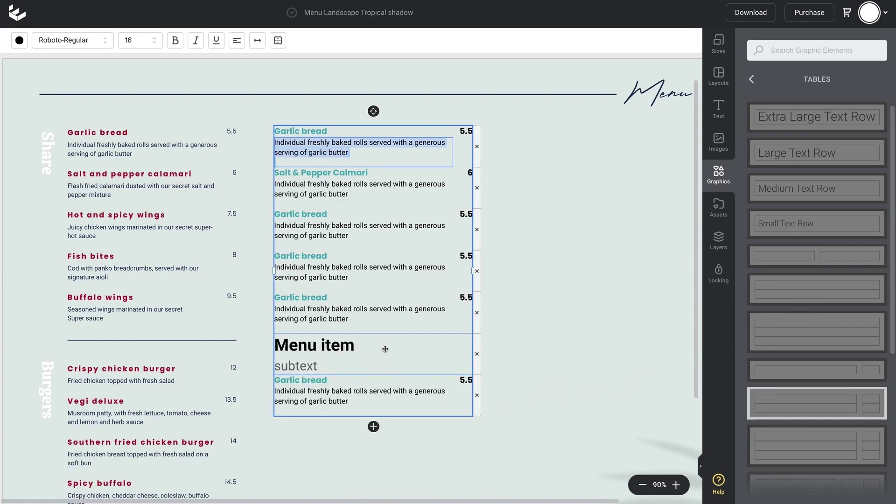
left_click(350, 346)
left_click(345, 367)
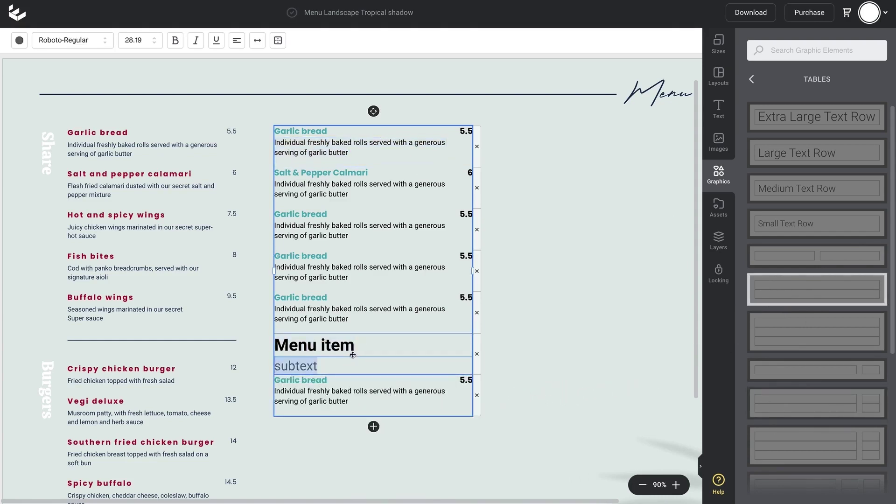
left_click(346, 349)
left_click(360, 367)
Format the inserted row's "Menu item" text as centered, in the brand Heading font at size 16.
left_click(351, 346)
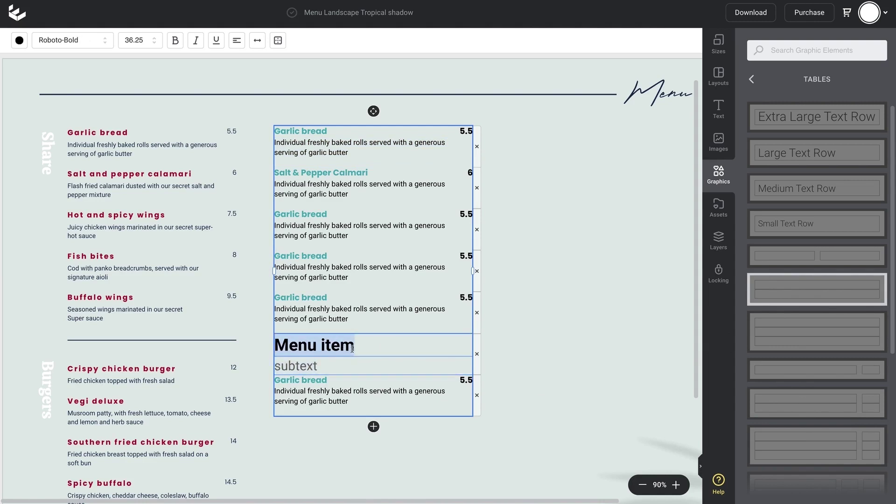
left_click(236, 41)
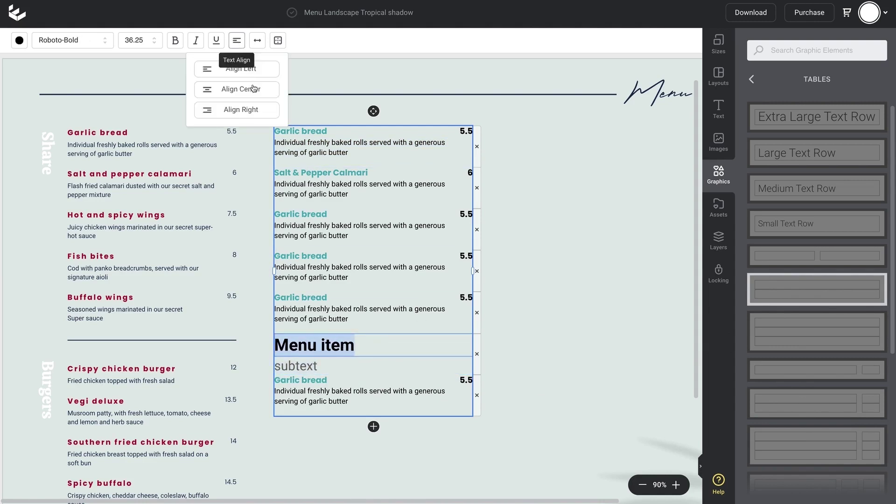
left_click(258, 90)
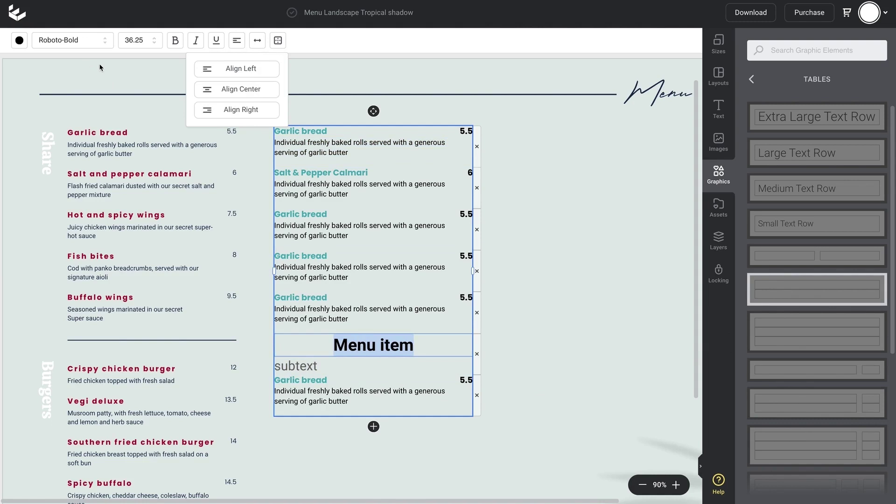
left_click(97, 47)
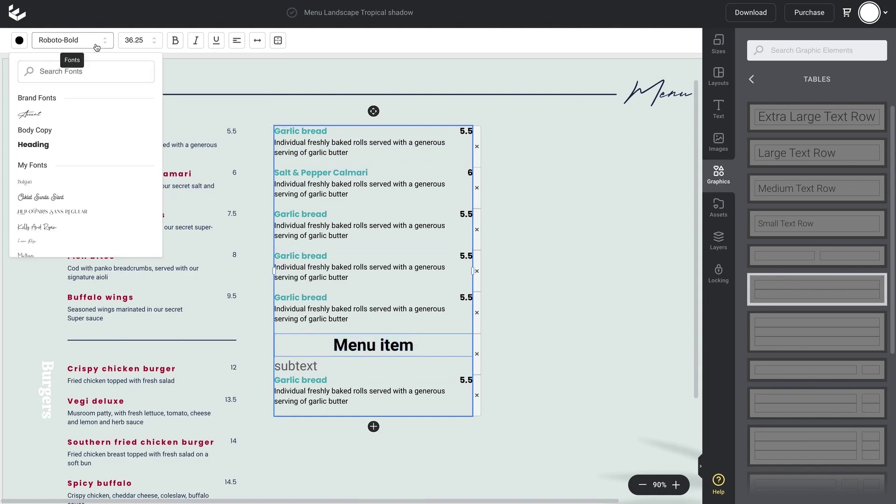
left_click(44, 145)
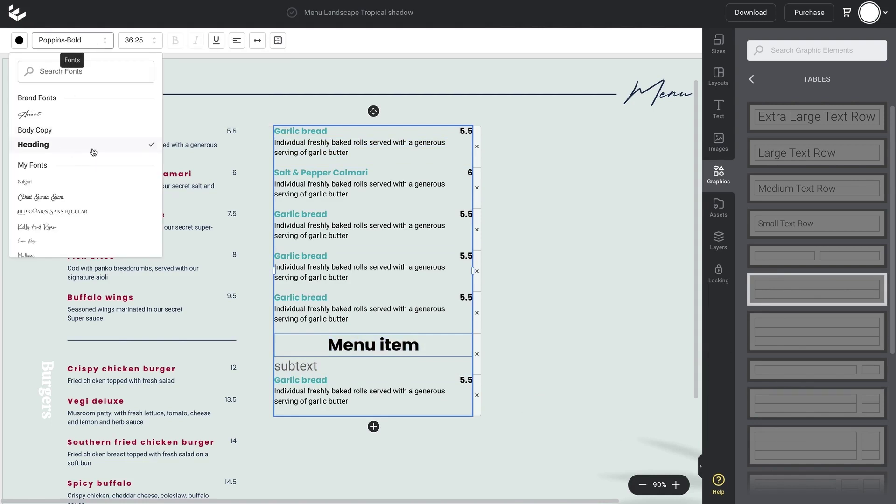
left_click(156, 43)
left_click(133, 185)
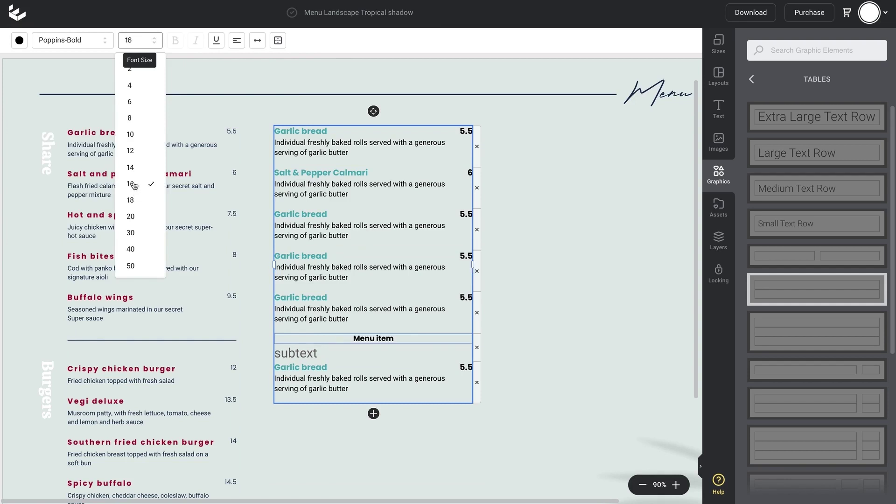
Replace the inserted row's "Menu item" text with "Reef & Beef Chef's Special".
double_click(363, 337)
left_click(364, 337)
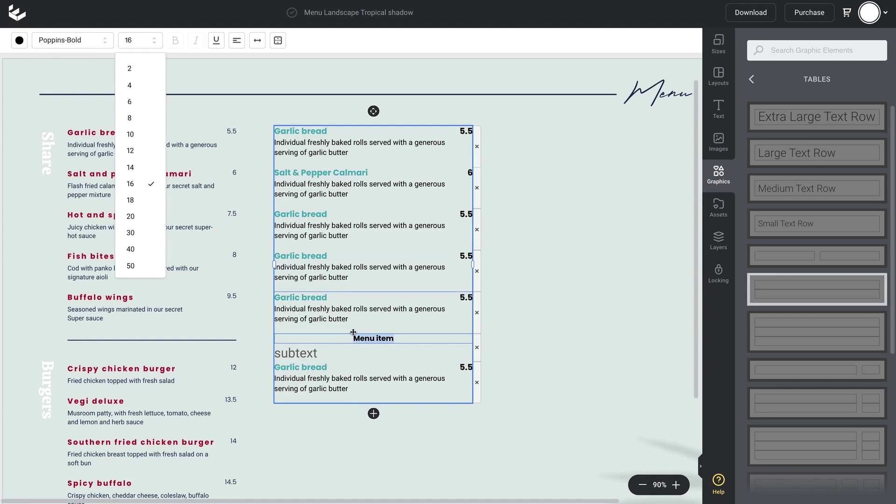
type("Reef & Beef Che")
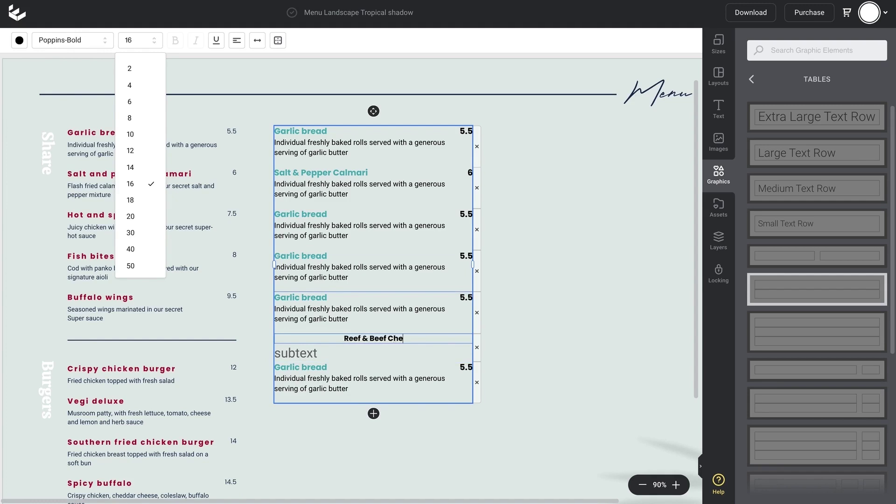
type("f's Special")
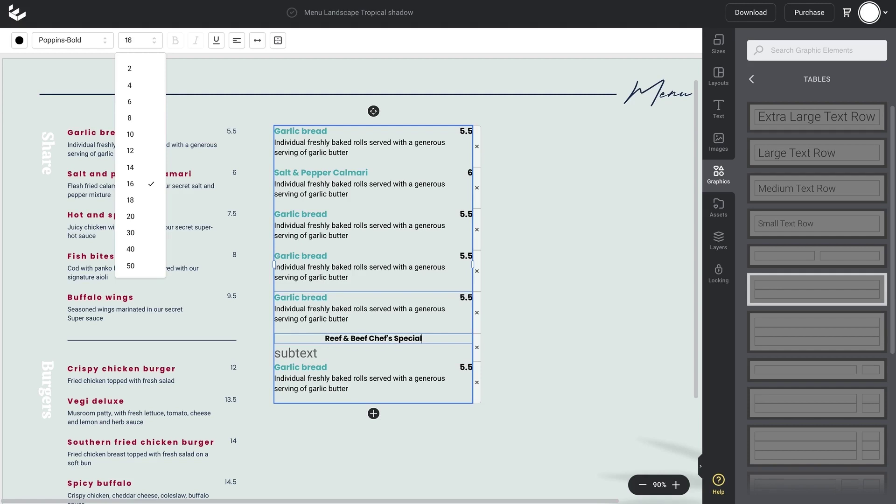
Center the subtext under "Reef & Beef Chef's Special" and color it black (#000000).
double_click(296, 353)
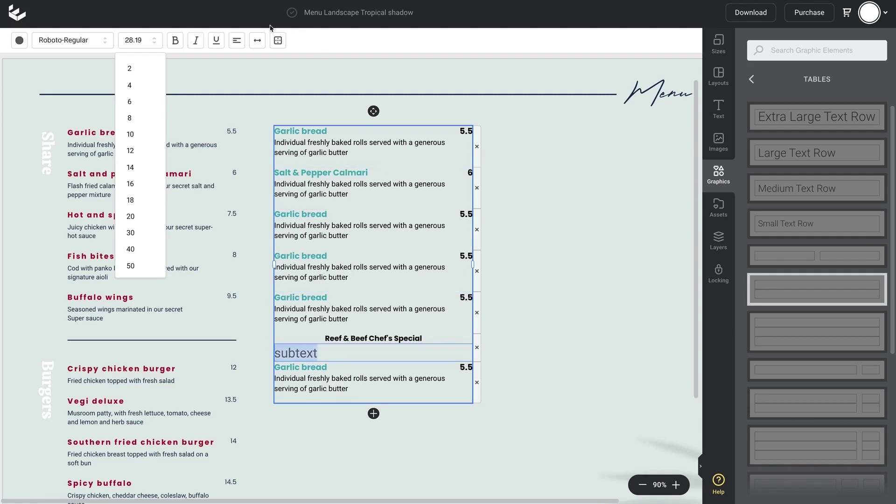
left_click(237, 40)
left_click(252, 90)
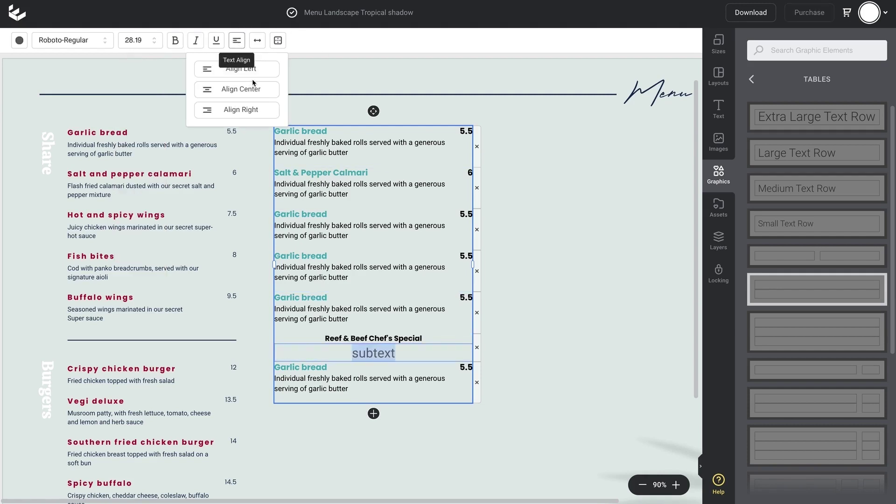
left_click(19, 40)
left_click(40, 83)
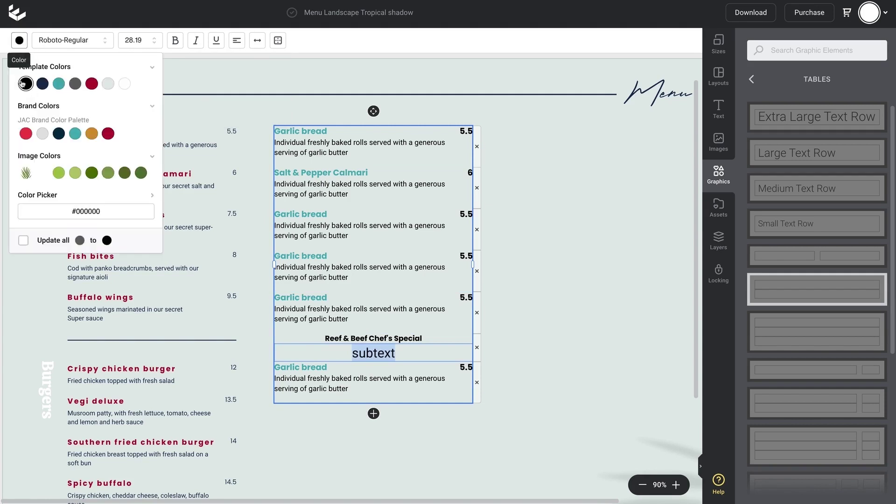
left_click(356, 344)
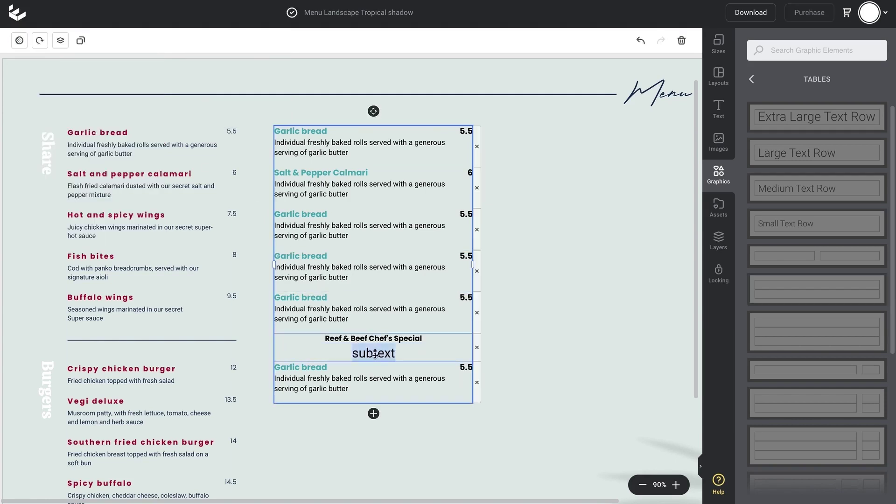
Replace the placeholder subtext under "Reef & Beef Chef's Special" with the filler text "akjf asdfjasdjf asdjfadsj adfja".
double_click(374, 354)
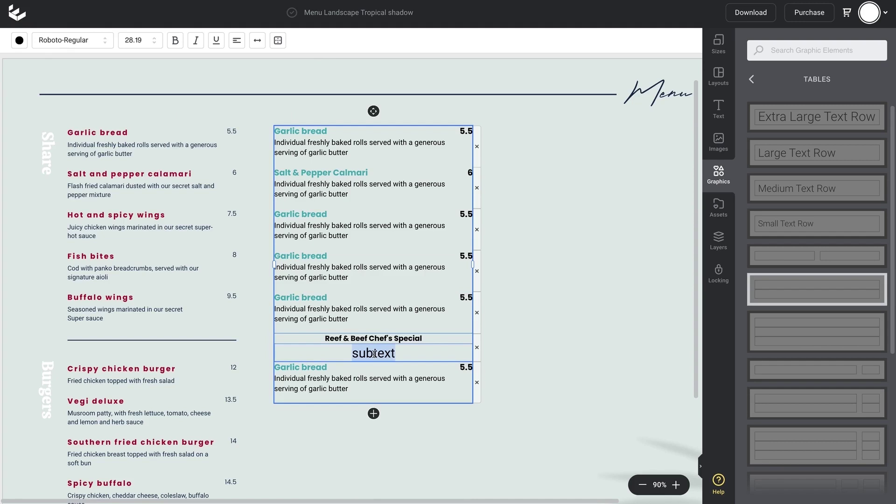
type("akjf asdfjasdjf asdjfadsj adfja")
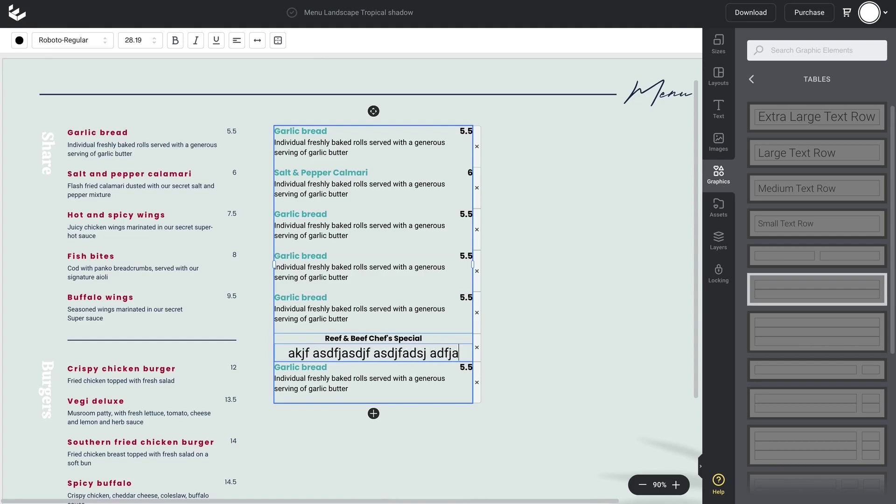
Extend the chef's special subtext with the filler text "jsdfkajsdfkajsdkfjas" and set the whole subtext to size 16.
type("jsdfkajsdfkajsdkfjas")
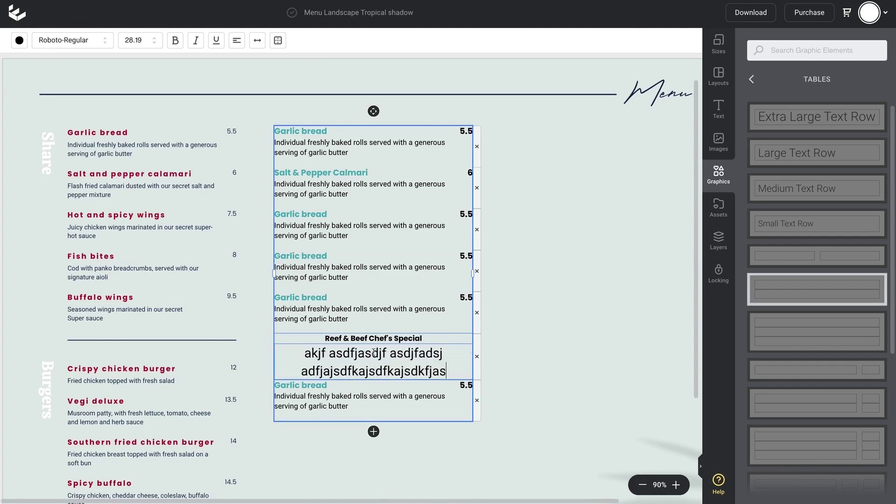
key("ctrl+a")
left_click(153, 41)
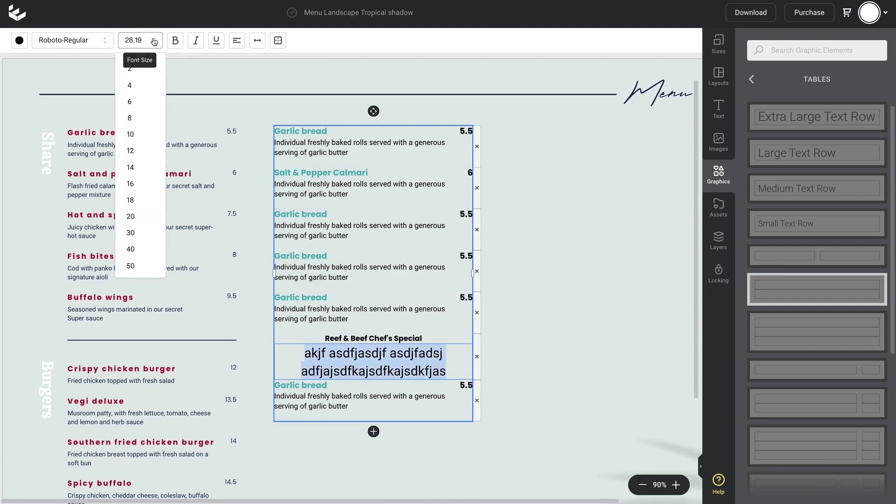
left_click(140, 187)
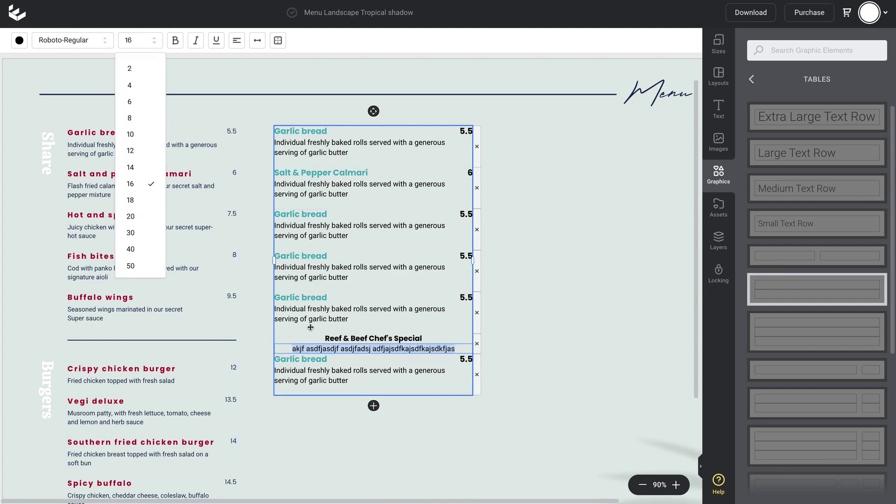
Break the chef's special filler text into two lines and add a blank line beneath it.
left_click(374, 348)
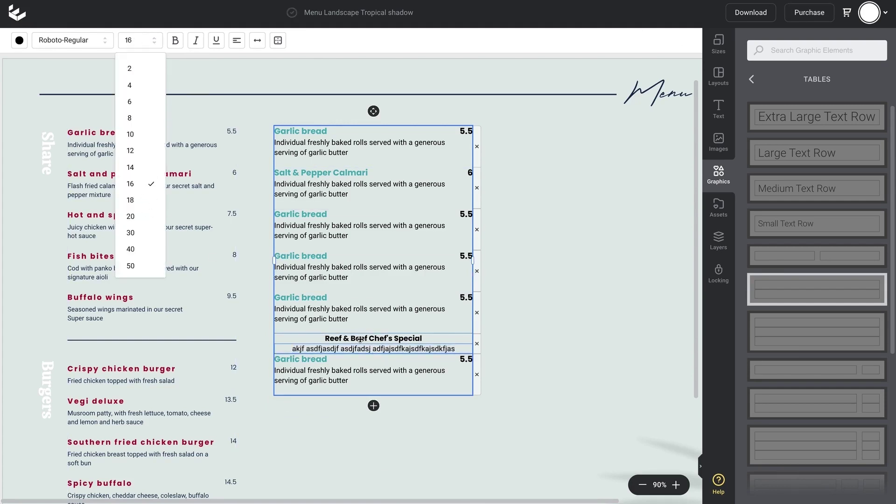
key("Return")
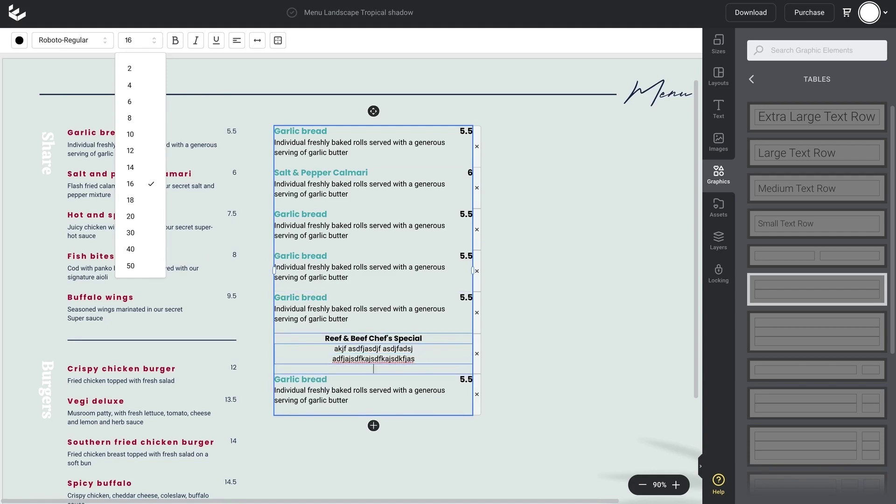
left_click(532, 220)
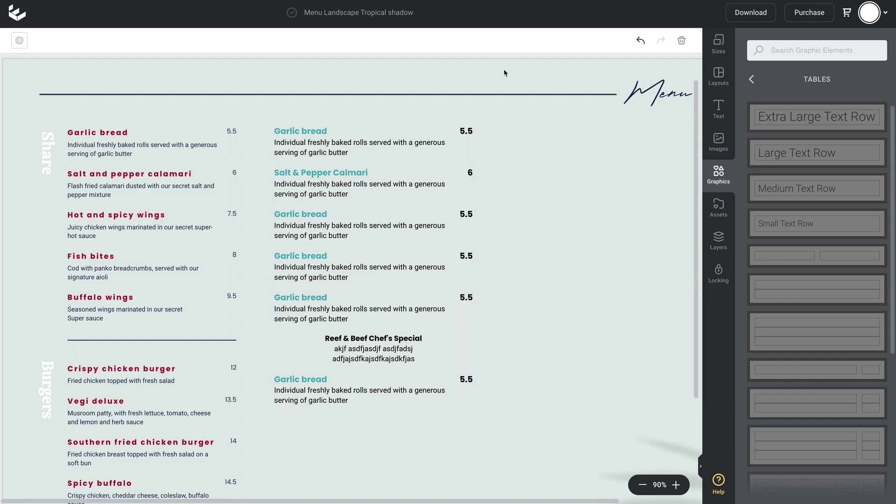
Add a solid square shape to the menu and fill it with the dark navy template color.
left_click(721, 182)
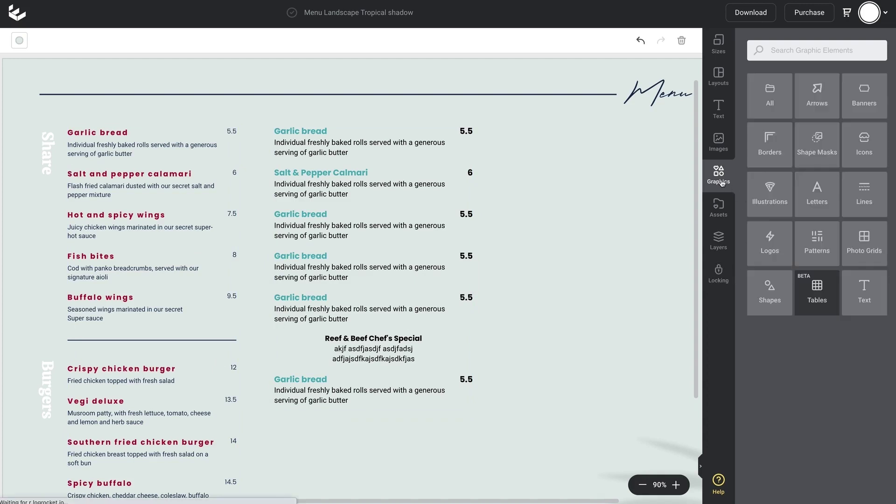
left_click(768, 298)
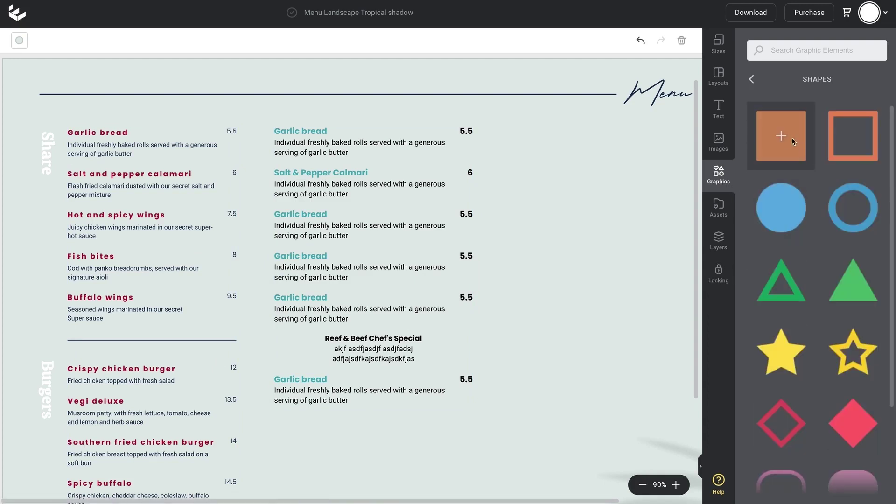
left_click(781, 140)
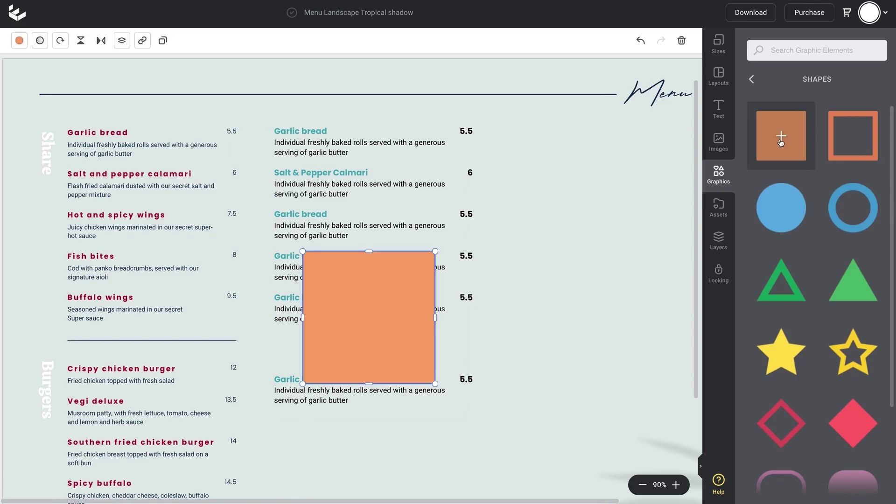
left_click(19, 40)
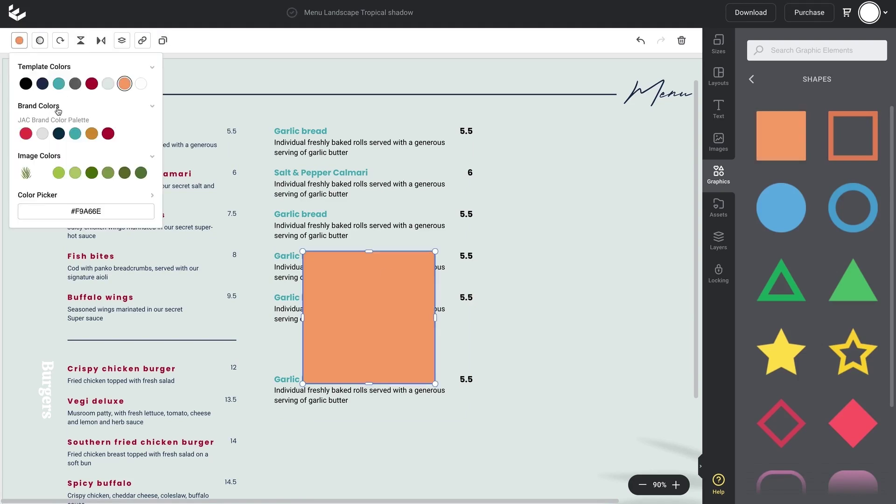
left_click(43, 84)
Lower the navy square's opacity to 30.
left_click(39, 41)
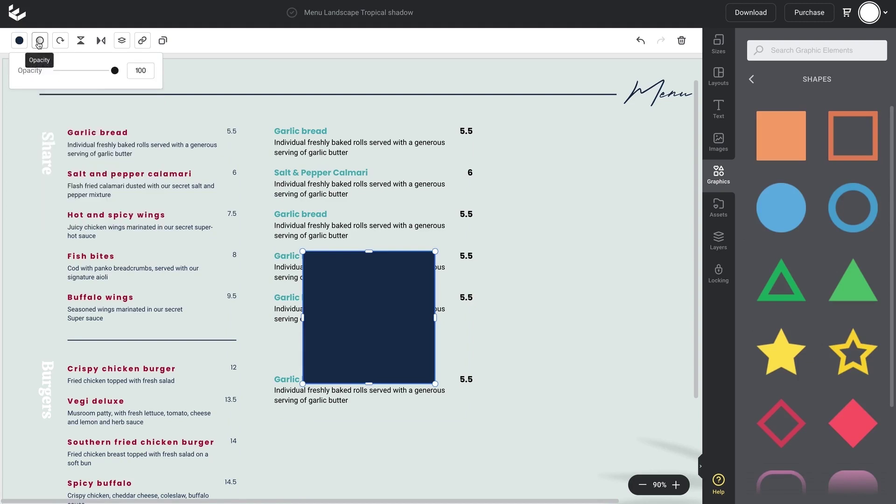
left_click(90, 71)
left_click_drag(90, 71, 75, 71)
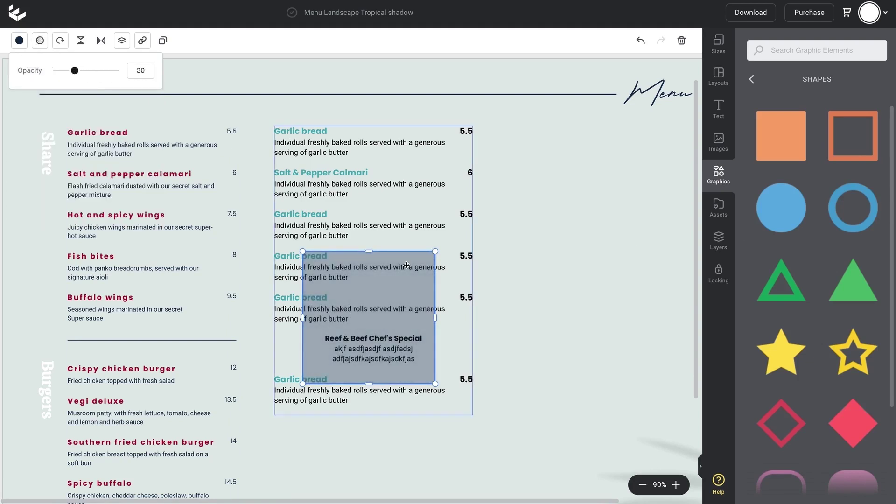
Resize the translucent square into a flat band spanning the table's width behind the "Reef & Beef Chef's Special" row.
left_click_drag(369, 251, 369, 295)
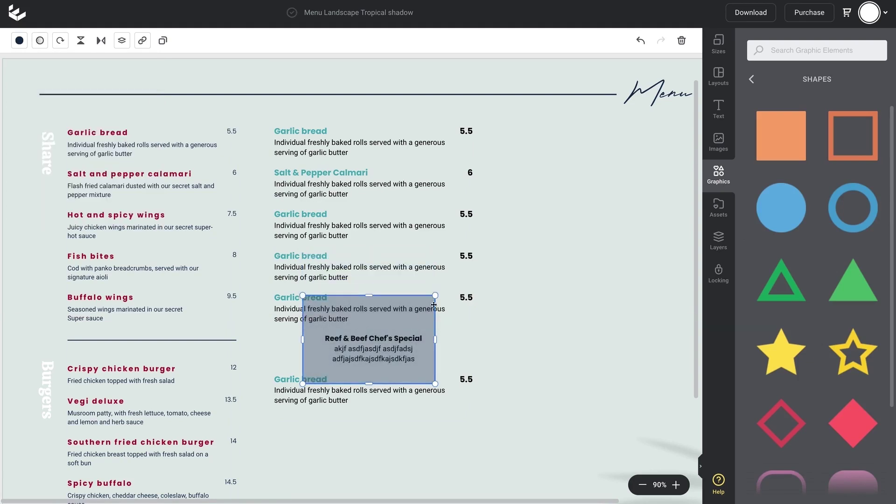
left_click_drag(435, 294, 381, 331)
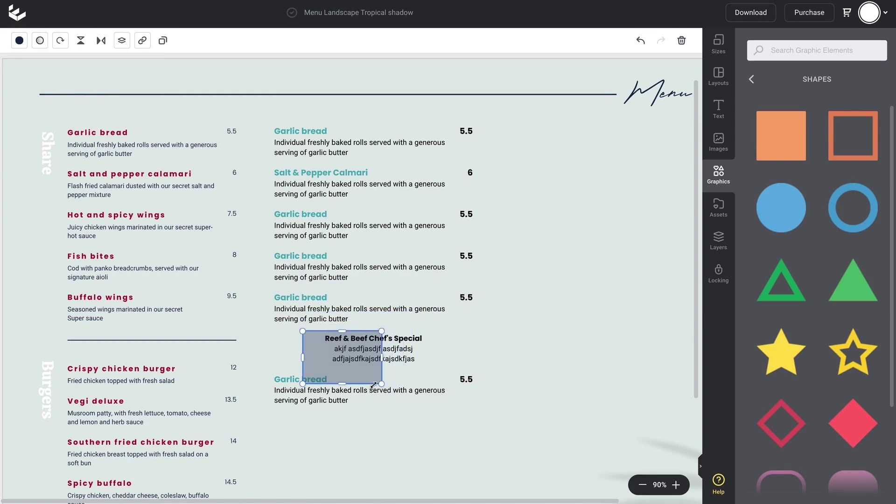
left_click_drag(381, 383, 362, 370)
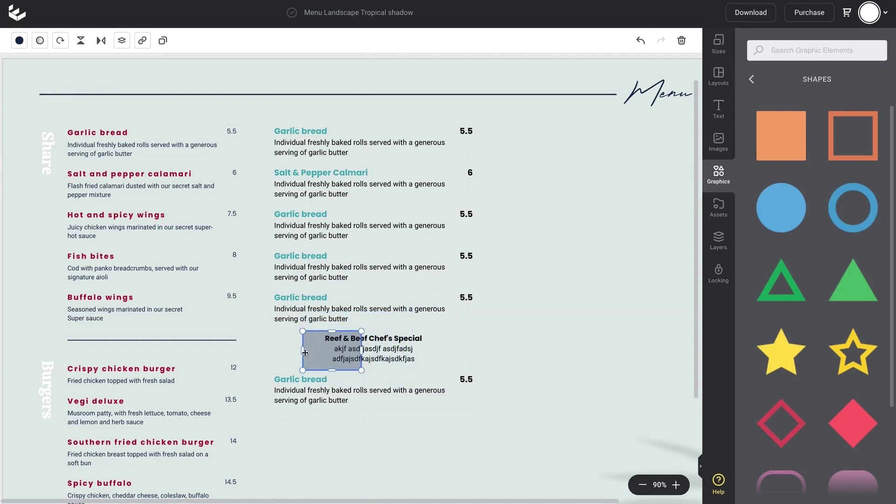
left_click_drag(304, 351, 280, 345)
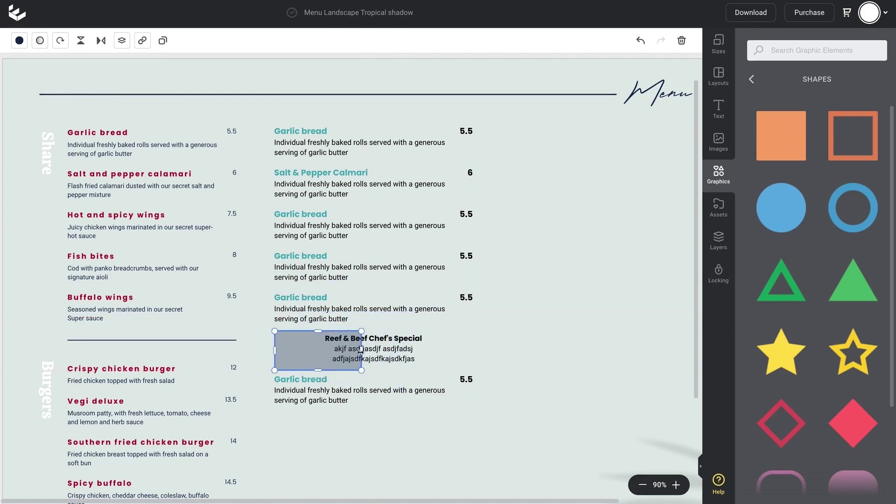
left_click_drag(361, 350, 472, 350)
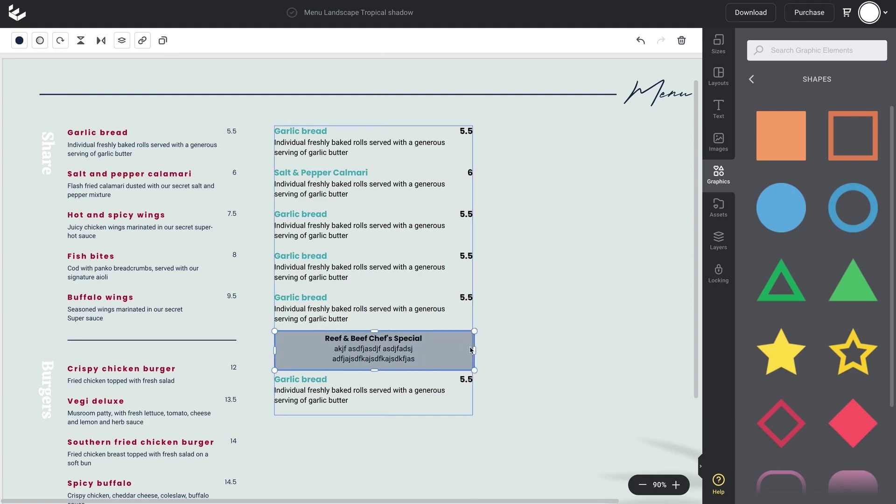
Send the translucent band to the back, behind the menu table.
right_click(443, 342)
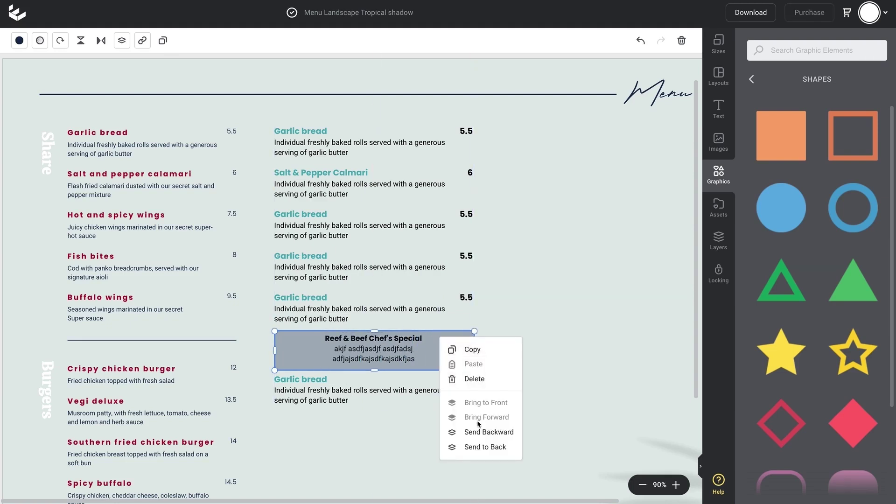
left_click(469, 446)
left_click(479, 73)
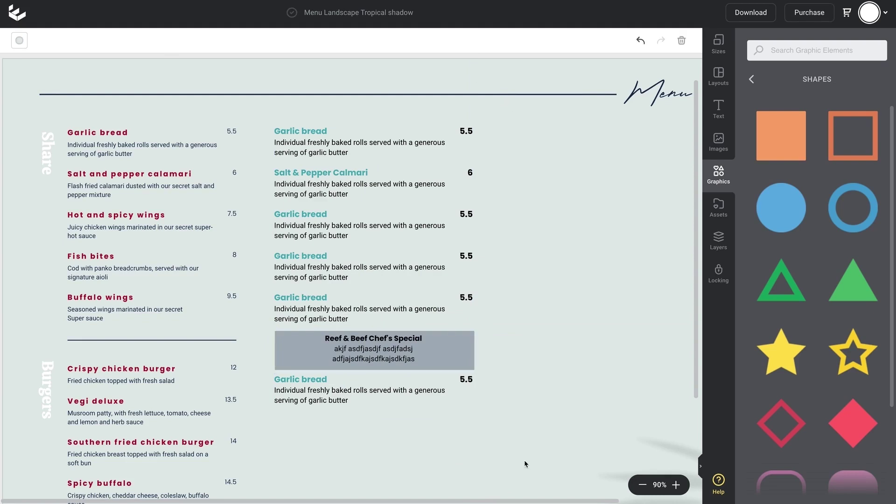
Color the "Reef & Beef Chef's Special" heading white (#FFFFFF).
left_click(351, 337)
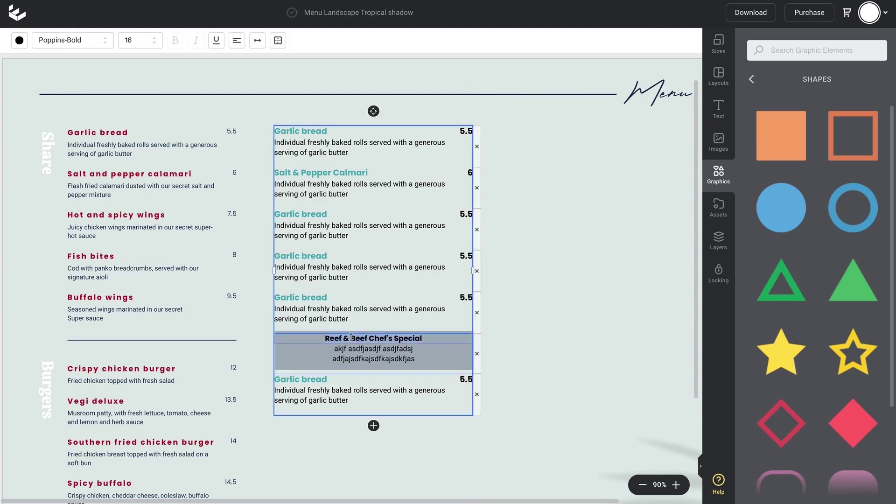
left_click(19, 40)
left_click(124, 84)
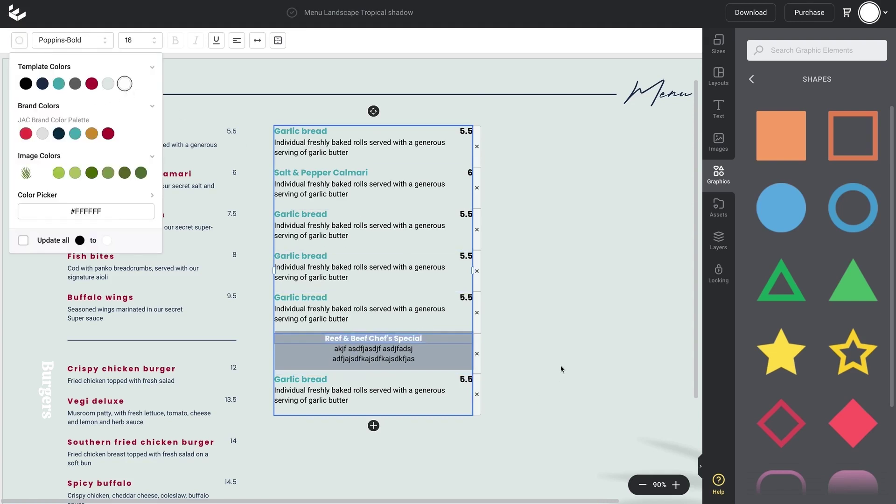
left_click(535, 364)
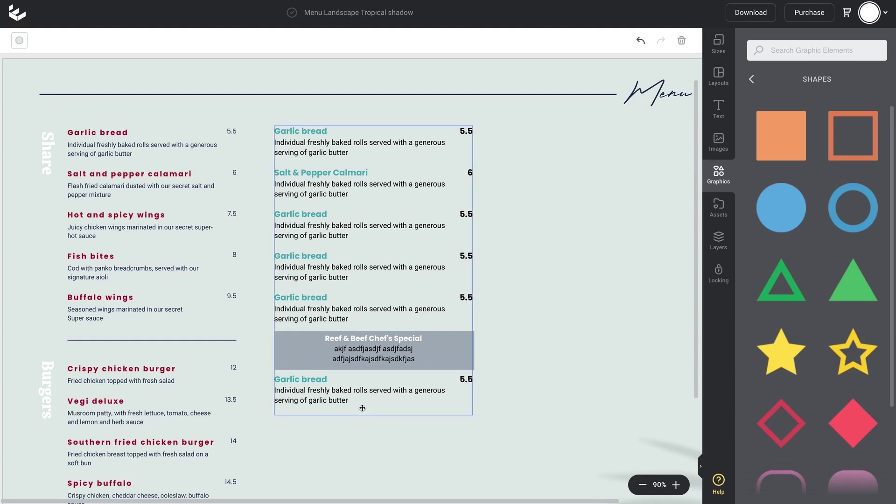
Widen the new menu table slightly and nudge it right to line up with the band behind the chef's special.
left_click(399, 264)
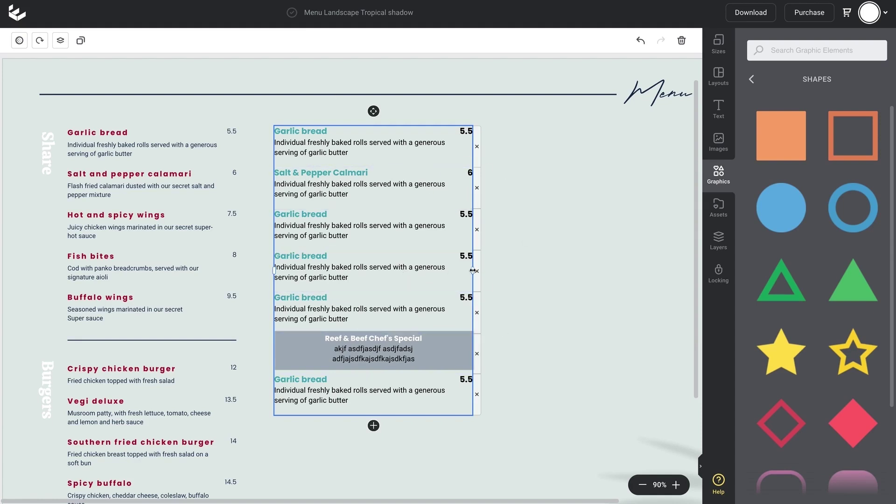
mouse_move(472, 271)
left_mouse_down()
mouse_move(457, 273)
mouse_move(476, 273)
left_mouse_up()
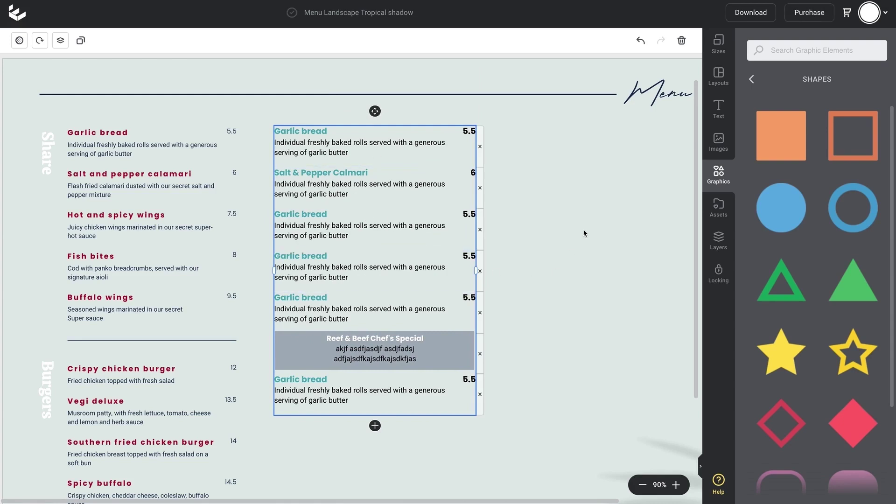
left_click(376, 116)
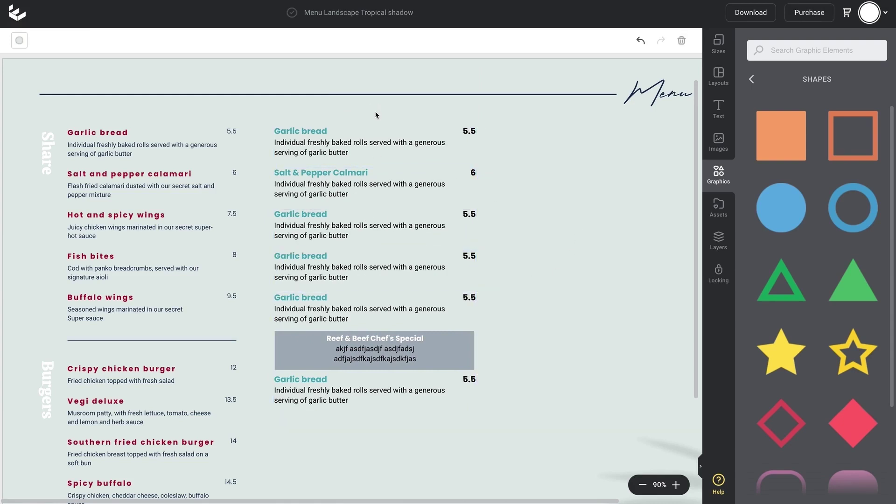
left_click(377, 130)
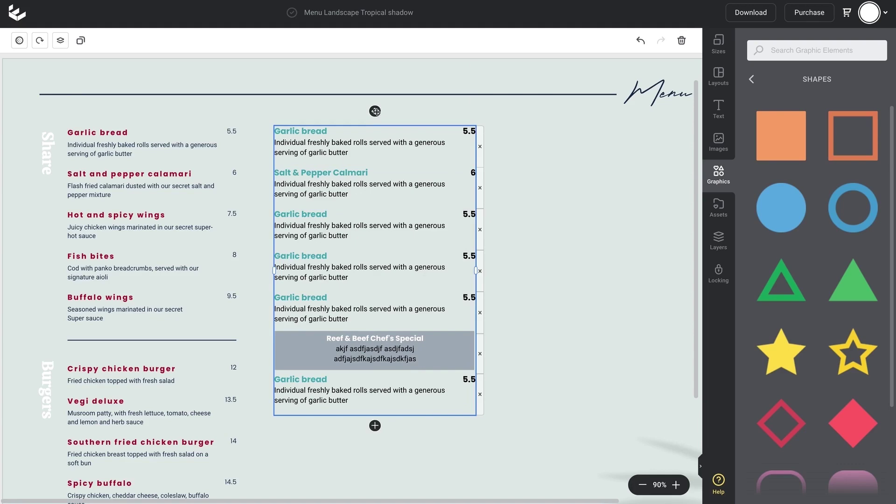
mouse_move(374, 111)
left_mouse_down()
mouse_move(471, 127)
mouse_move(562, 126)
mouse_move(378, 123)
mouse_move(376, 111)
left_mouse_up()
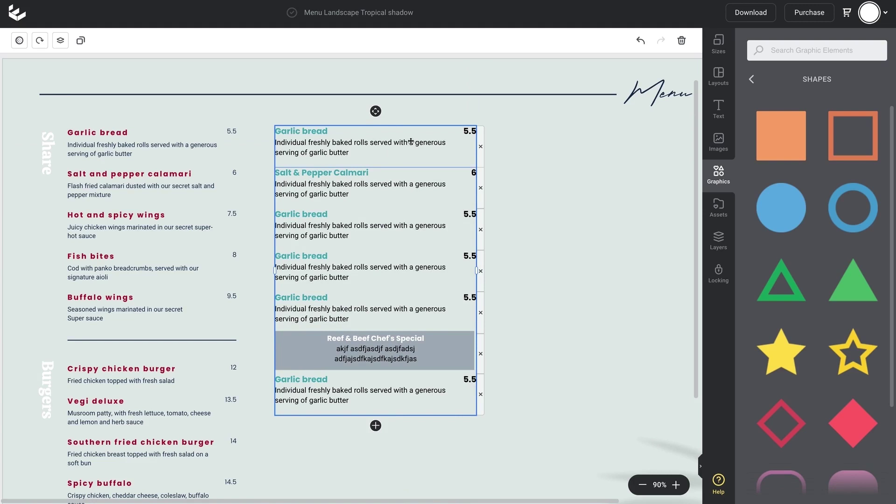
Duplicate the new menu table and place the copy beside it as a third column, level with the original.
left_click(80, 41)
left_click(486, 132)
left_click_drag(485, 159, 622, 136)
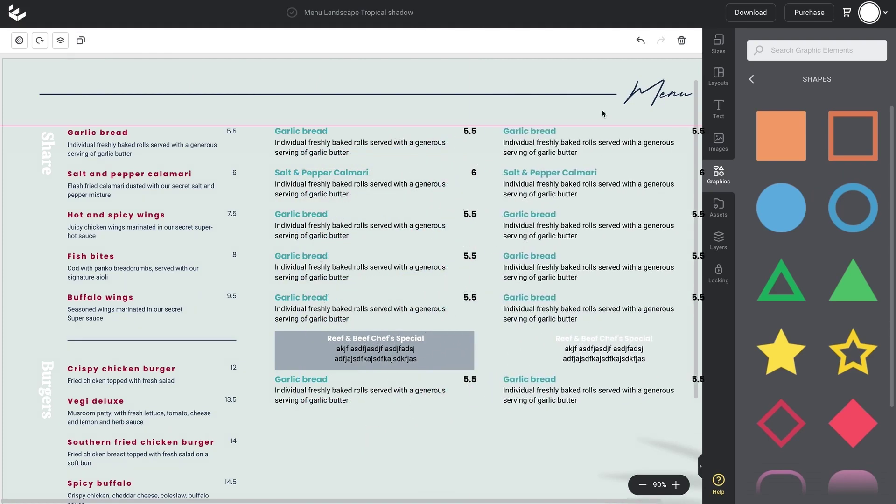
left_click(638, 485)
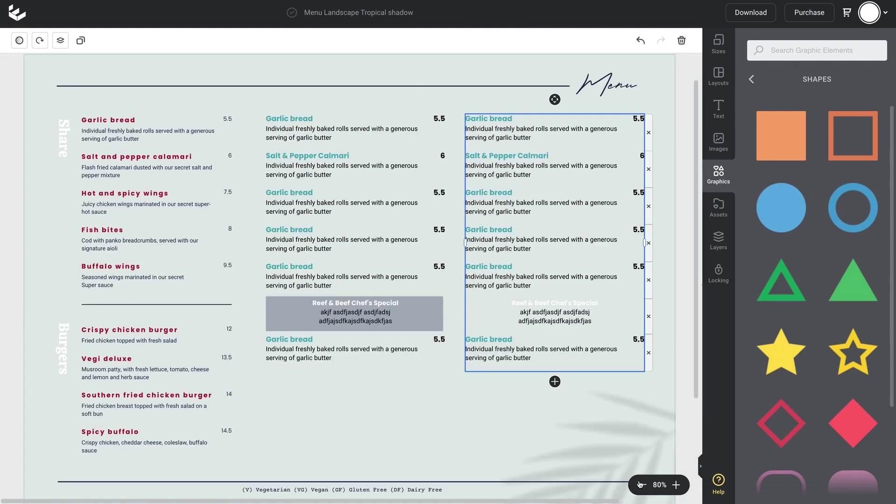
left_click_drag(555, 99, 560, 99)
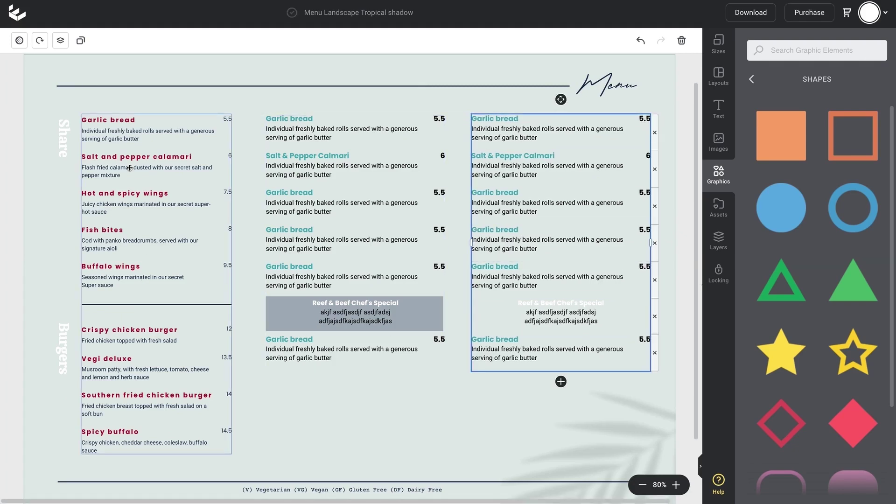
Delete the vertical "Share" and "Burgers" headings beside the first column.
left_click(66, 143)
key("Delete")
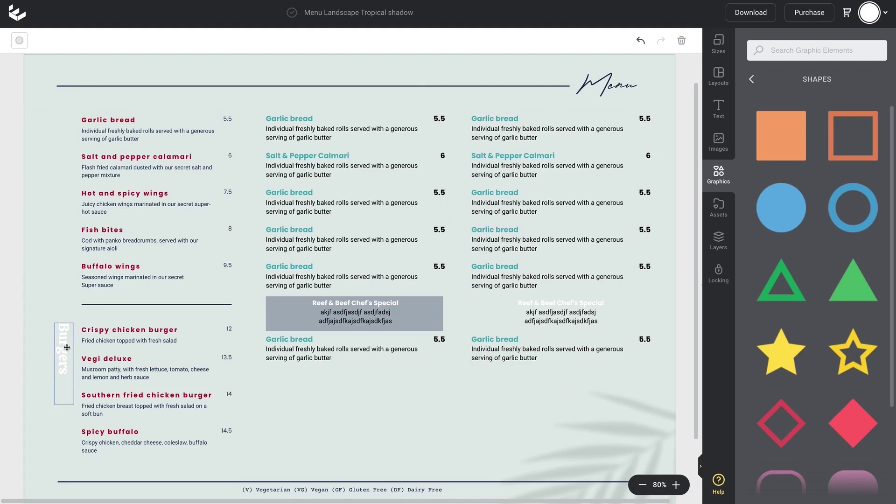
left_click(65, 347)
key("Delete")
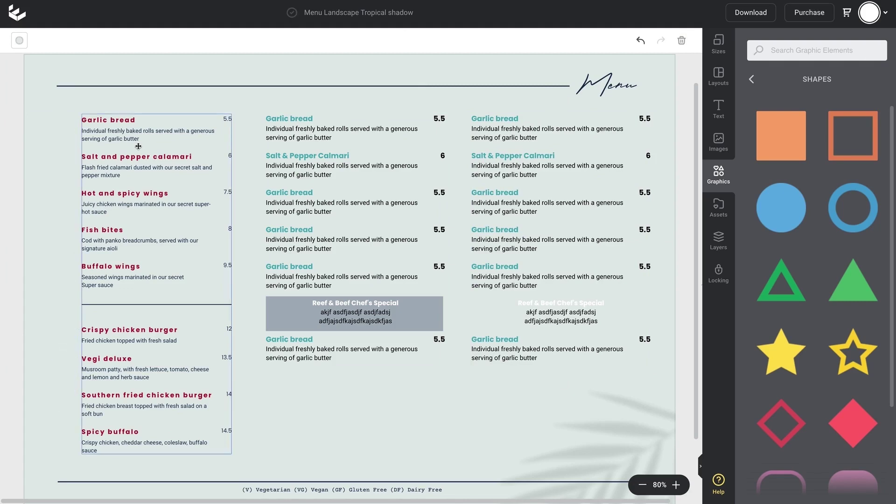
Recolor all the crimson item names in the first column to the dark navy template color.
left_click(139, 159)
double_click(116, 120)
left_click(19, 41)
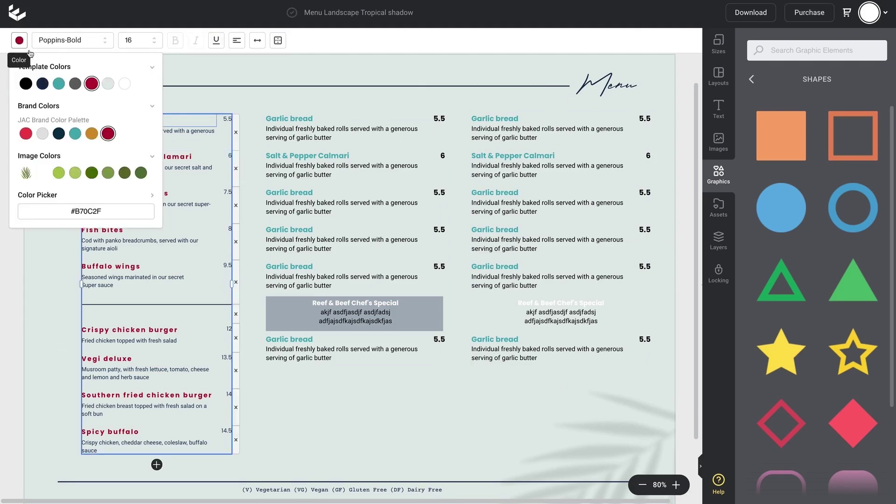
left_click(44, 87)
left_click(310, 81)
Recolor all the teal item names in the middle column to the dark navy template color.
left_click(289, 119)
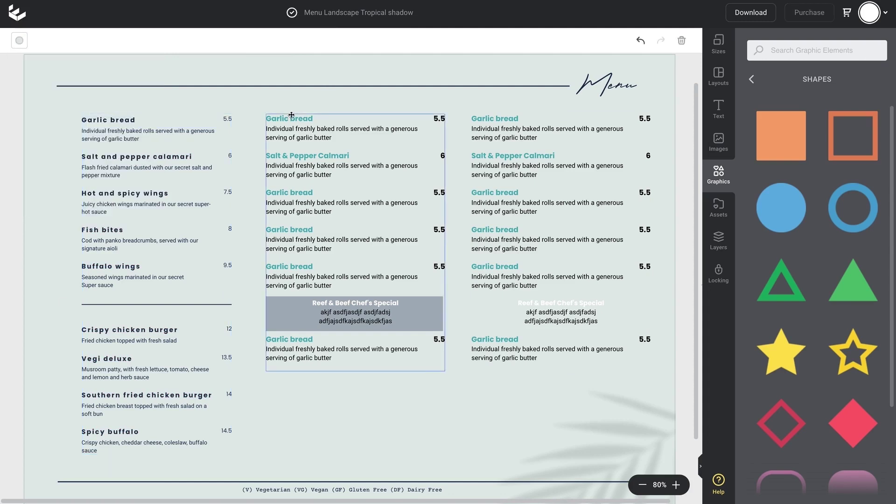
double_click(289, 118)
left_click(19, 40)
left_click(42, 84)
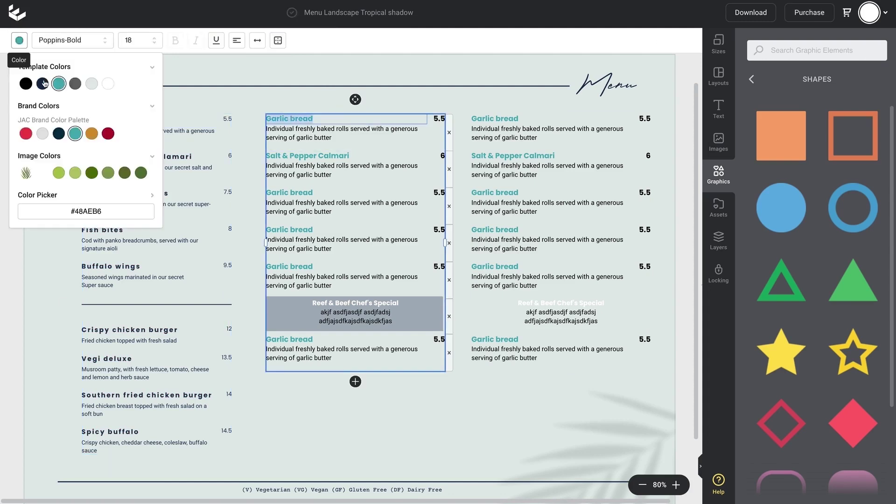
left_click(410, 68)
Recolor all the teal item names in the third column to the same dark navy template color.
left_click(478, 123)
double_click(478, 123)
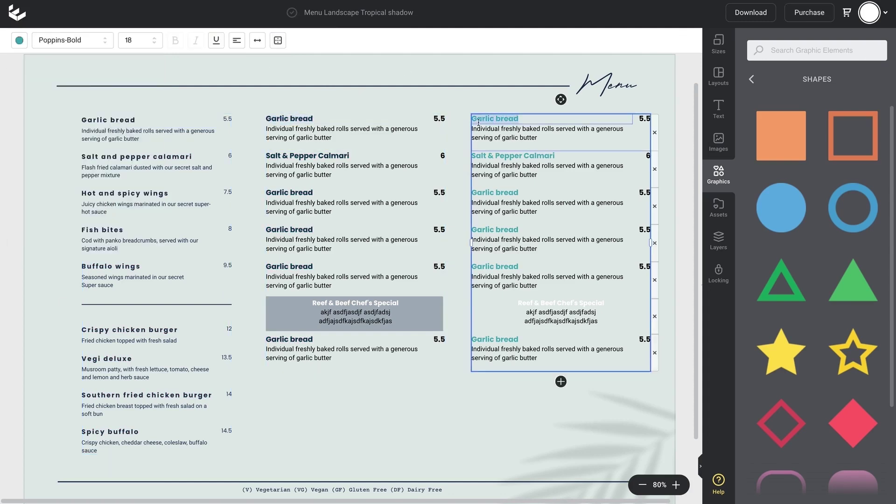
left_click(19, 40)
left_click(43, 86)
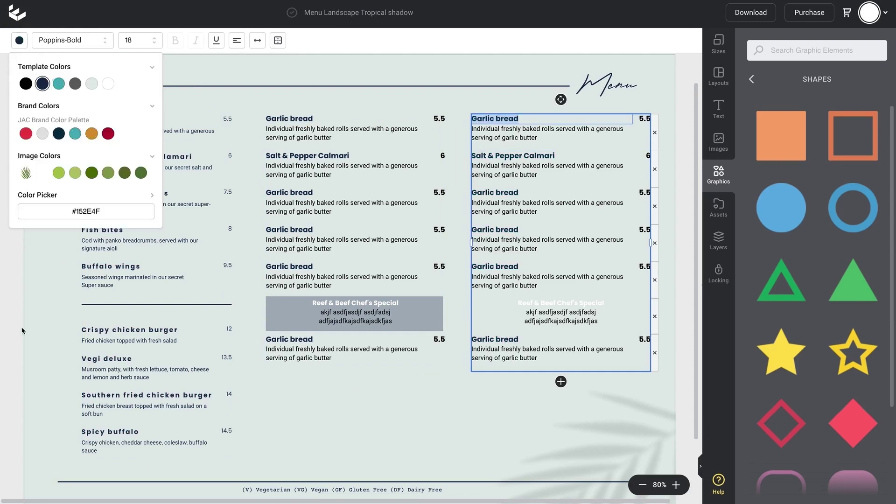
left_click(21, 273)
left_click(21, 273)
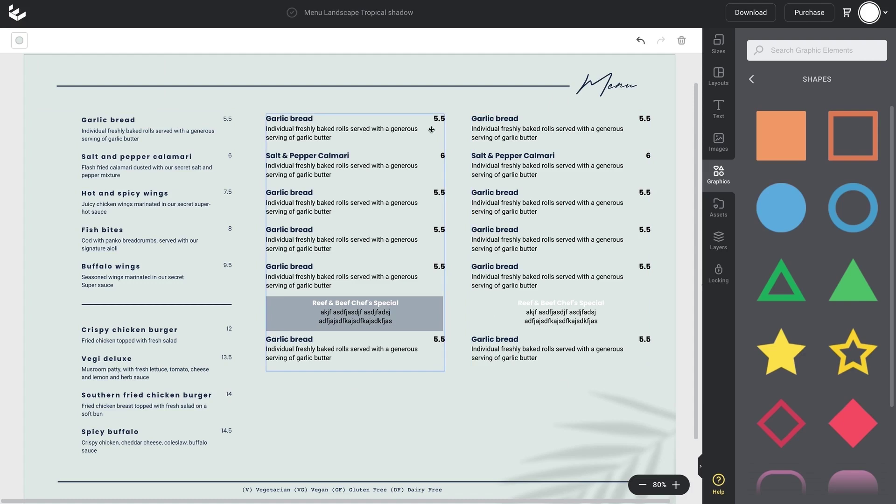
Insert a Medium Text Row at the top of the middle column's menu table.
left_click(719, 180)
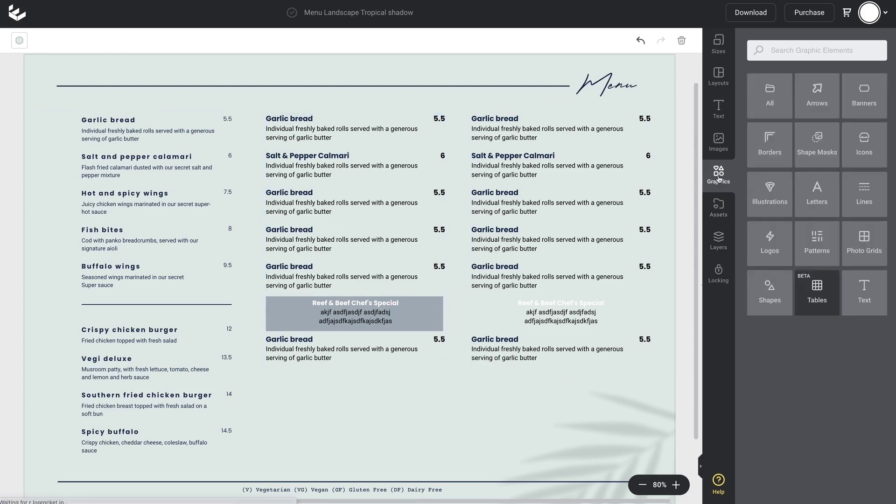
left_click(816, 292)
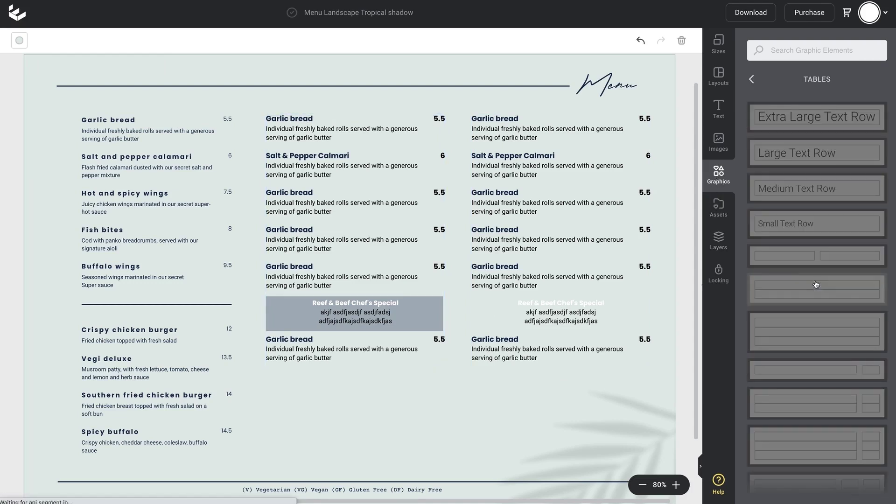
left_click(308, 129)
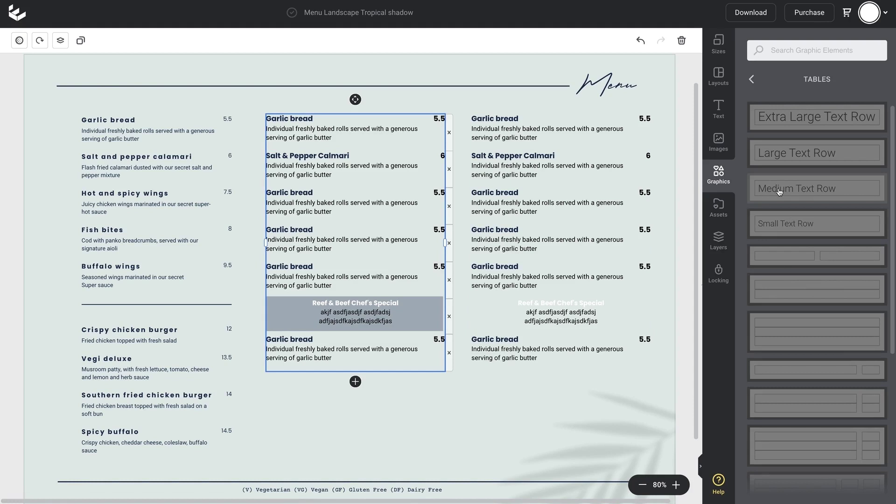
left_click_drag(788, 189, 395, 129)
Color the new row's placeholder text dark navy and set its font size to 20.
double_click(399, 128)
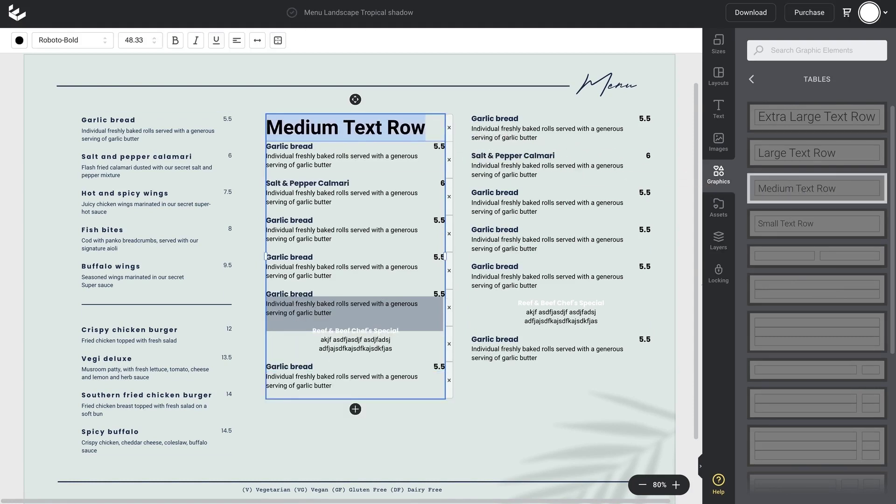
left_click(21, 43)
left_click(42, 83)
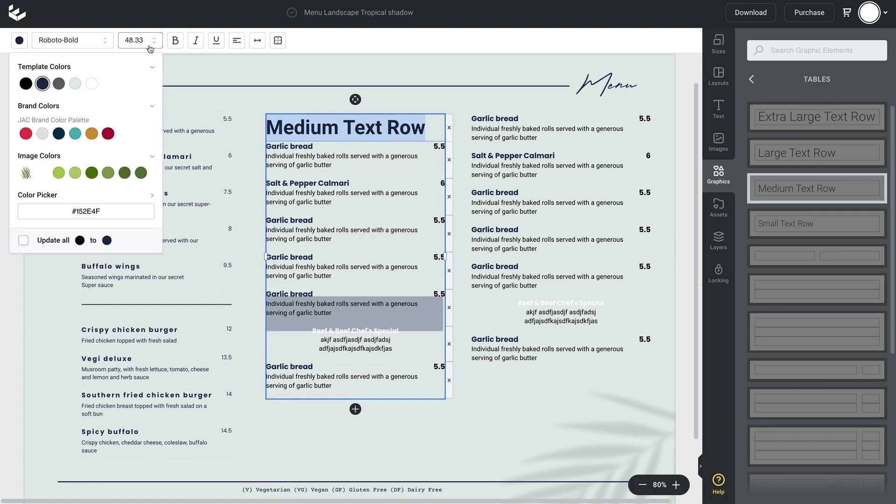
left_click(139, 41)
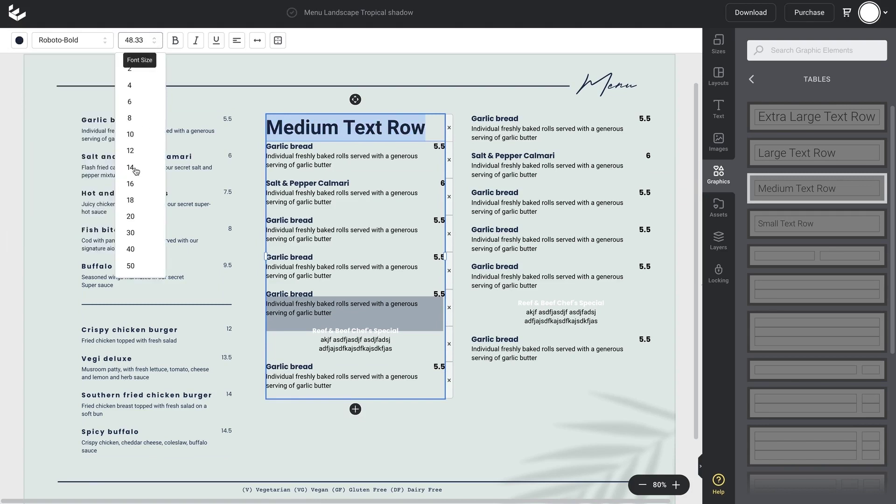
left_click(135, 166)
left_click(131, 216)
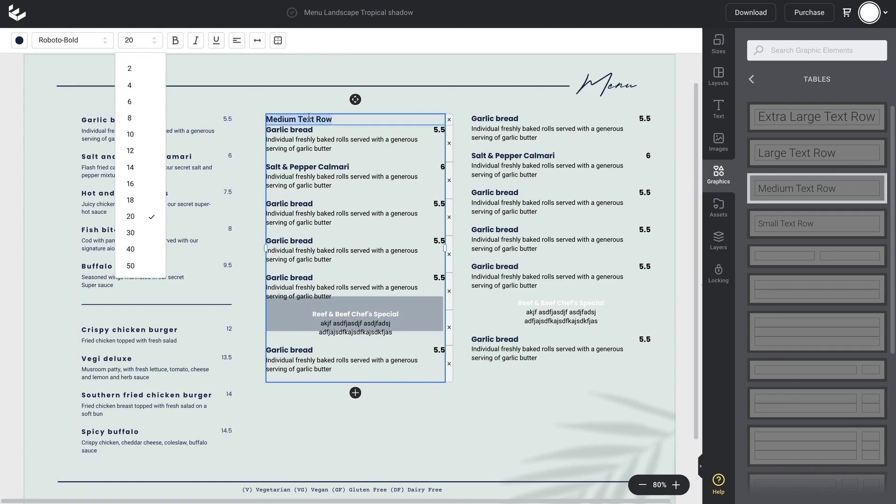
Replace the placeholder with the heading "Share Plates & Entrees" and set its line height to 2.5.
type("Share Plates & Entrees")
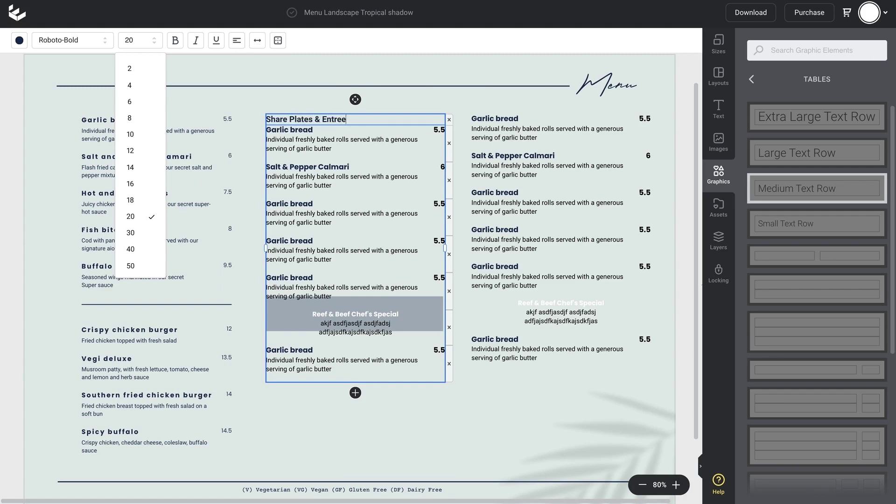
left_click(324, 88)
double_click(325, 120)
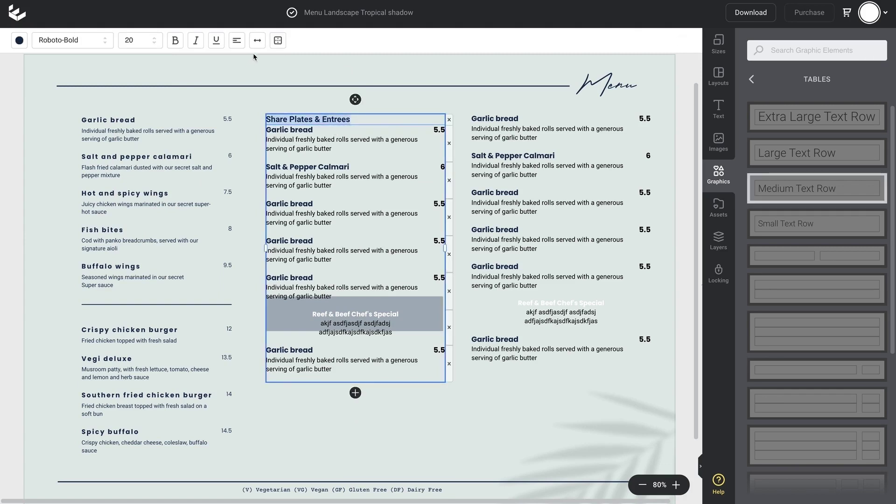
left_click(258, 40)
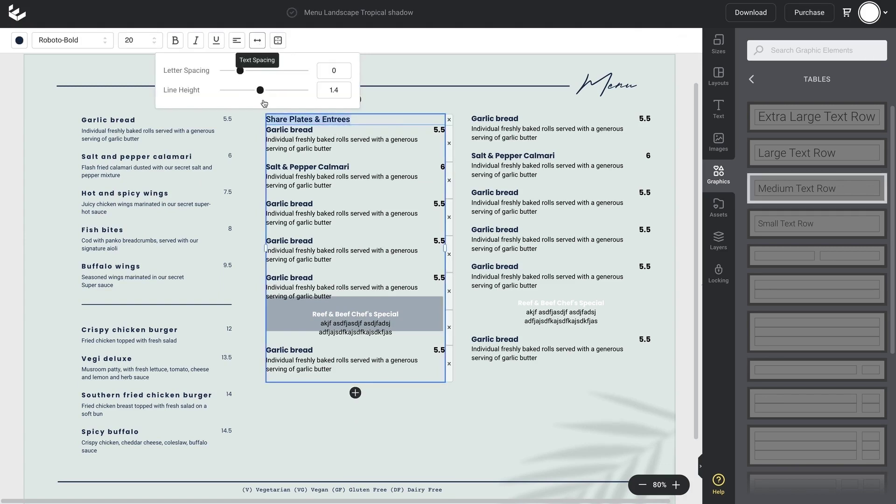
left_click_drag(260, 90, 304, 90)
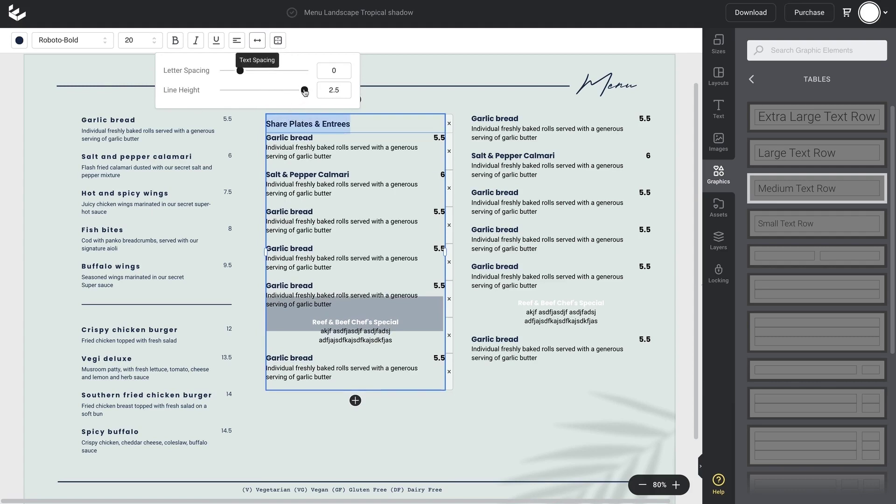
Set the "Share Plates & Entrees" heading's font size to 26 and widen its letter spacing slightly.
left_click(152, 43)
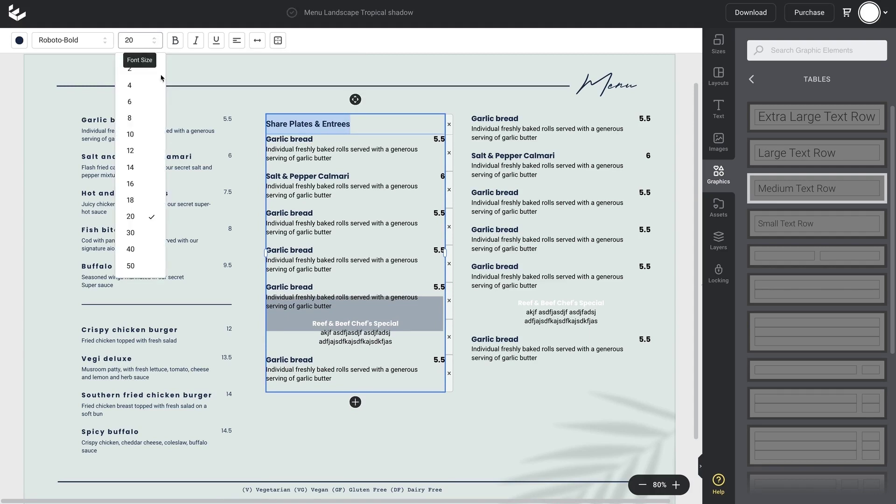
left_click(140, 40)
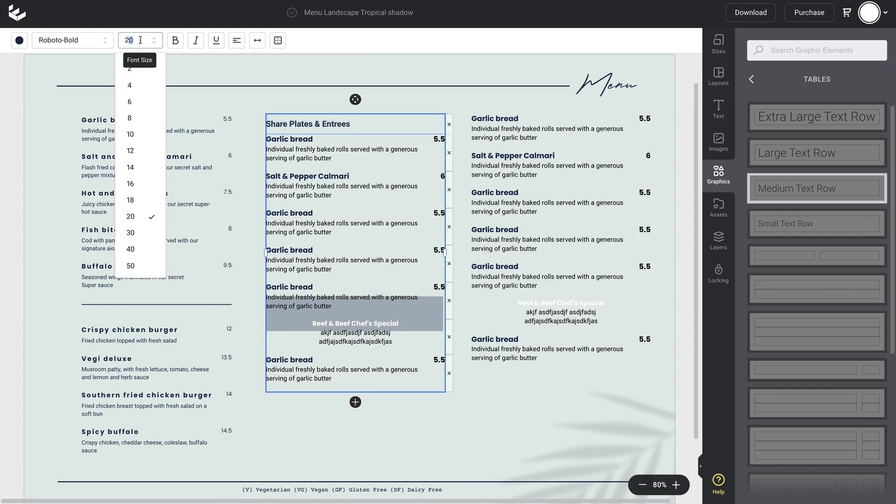
type("26")
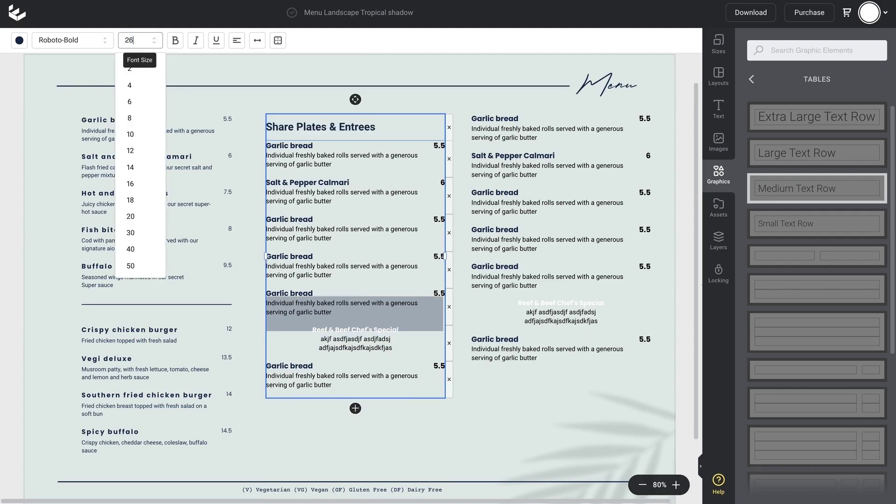
left_click(257, 40)
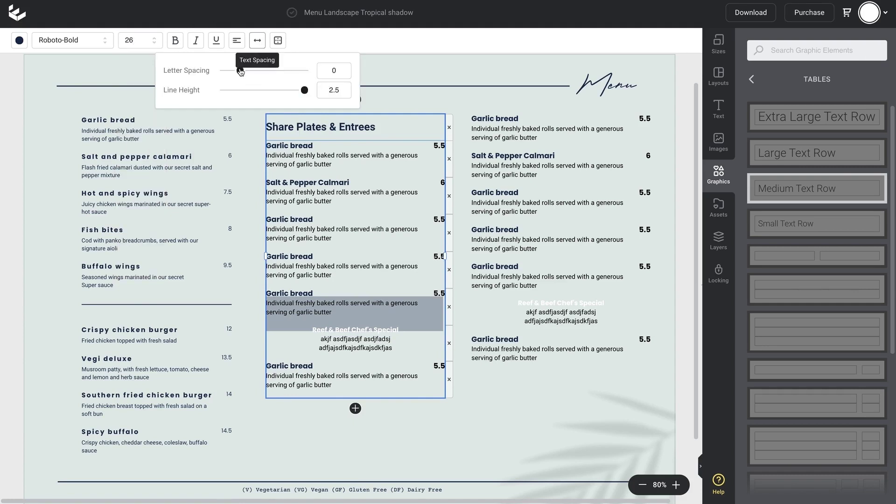
left_click_drag(240, 71, 245, 71)
left_click(410, 75)
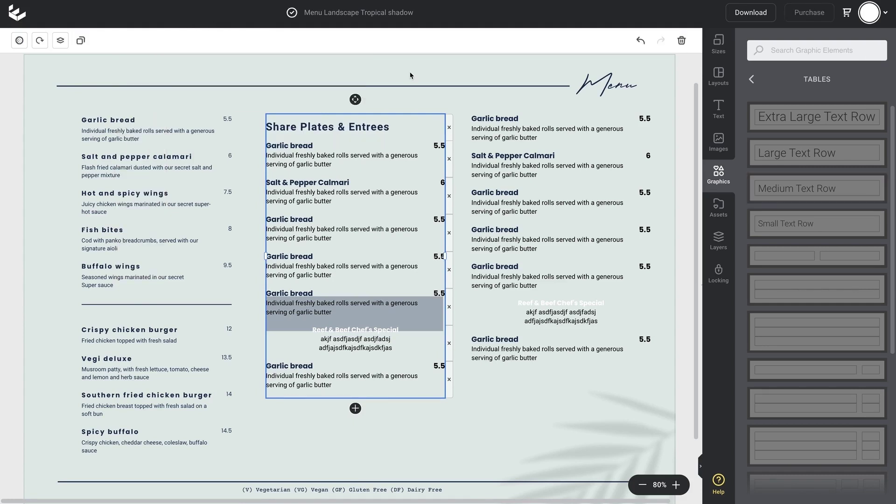
left_click(384, 112)
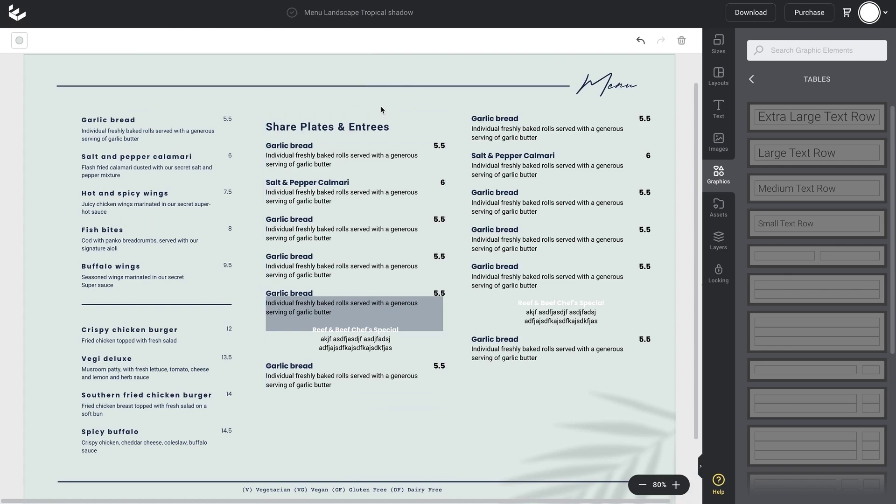
left_click(327, 187)
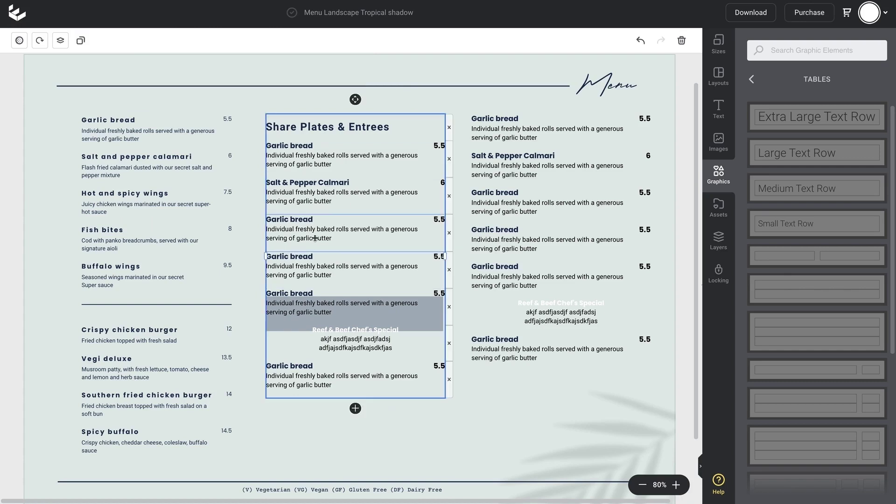
double_click(314, 125)
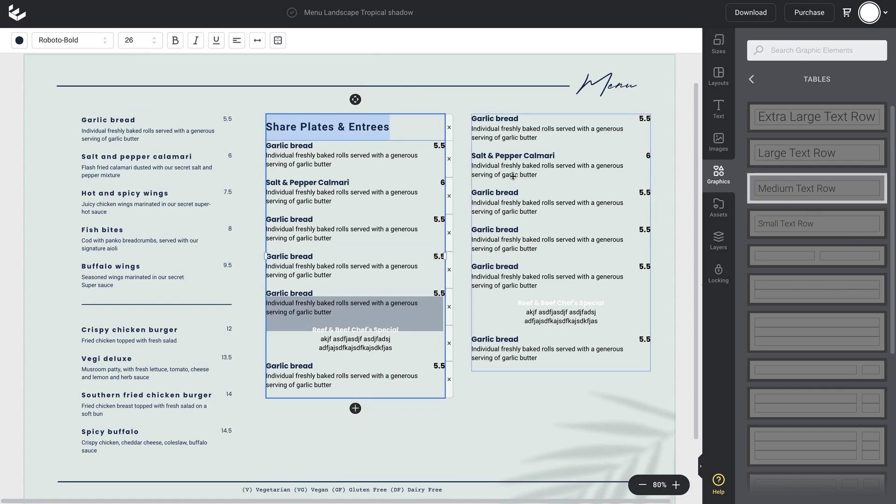
left_click(320, 149)
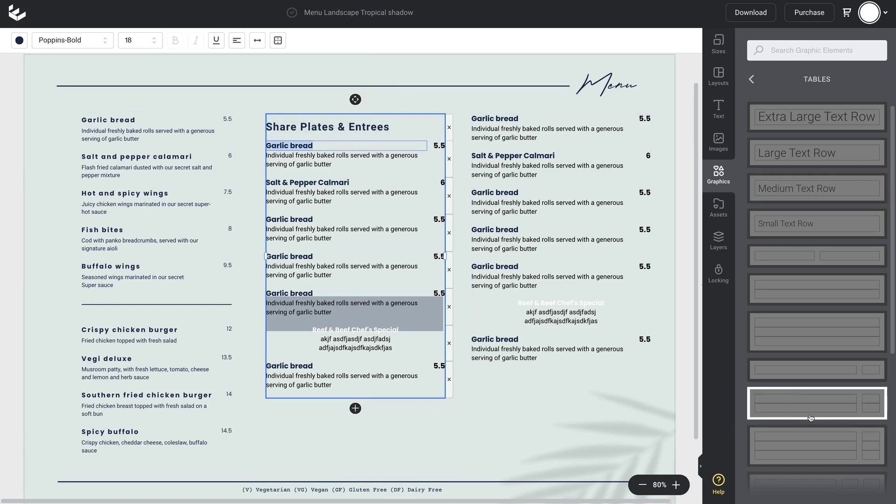
left_click_drag(838, 407, 347, 331)
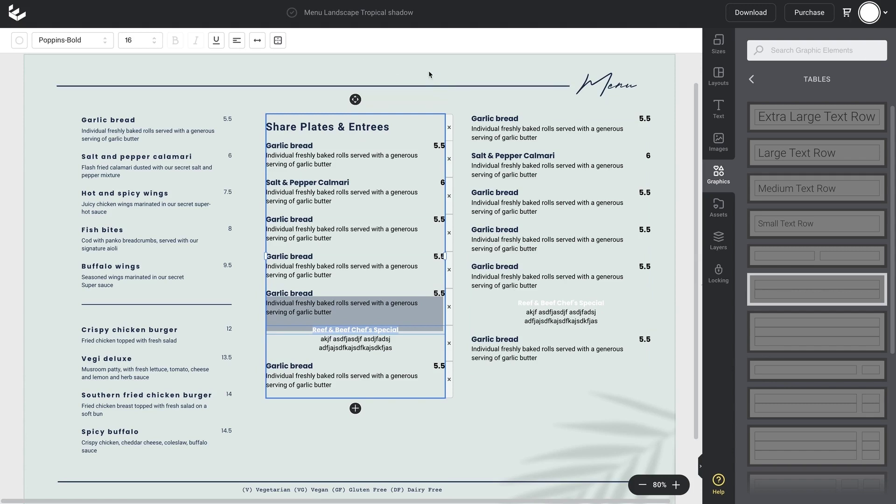
left_click(377, 72)
Move the solid grey-blue band down so it sits behind the chef's special row in the middle column.
left_click(720, 240)
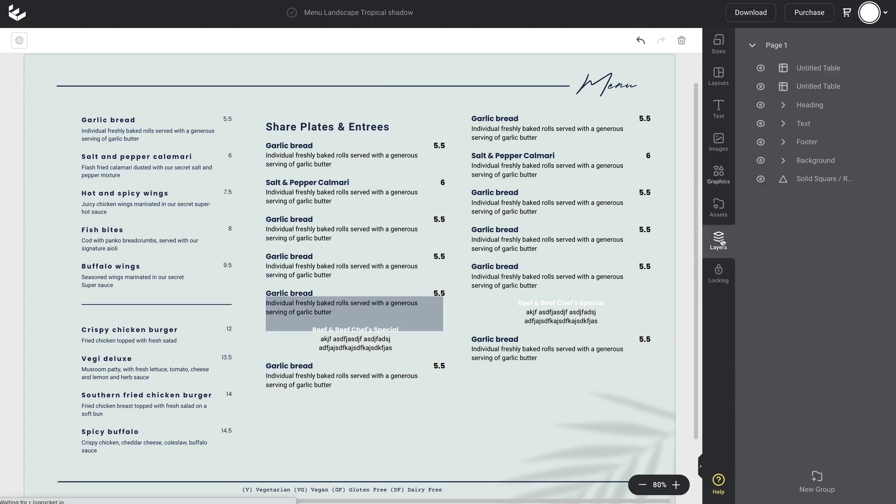
left_click(806, 178)
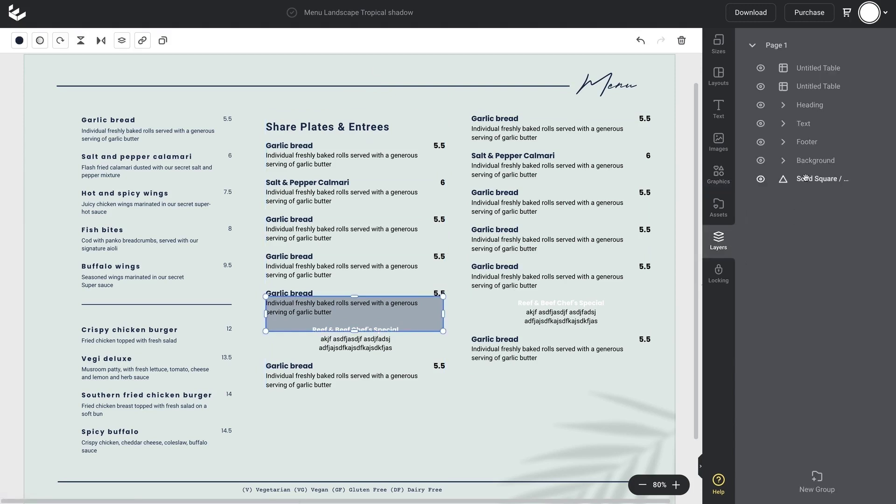
key("shift+Down")
key("shift+Down")
key("shift+Down")
key("shift+Down")
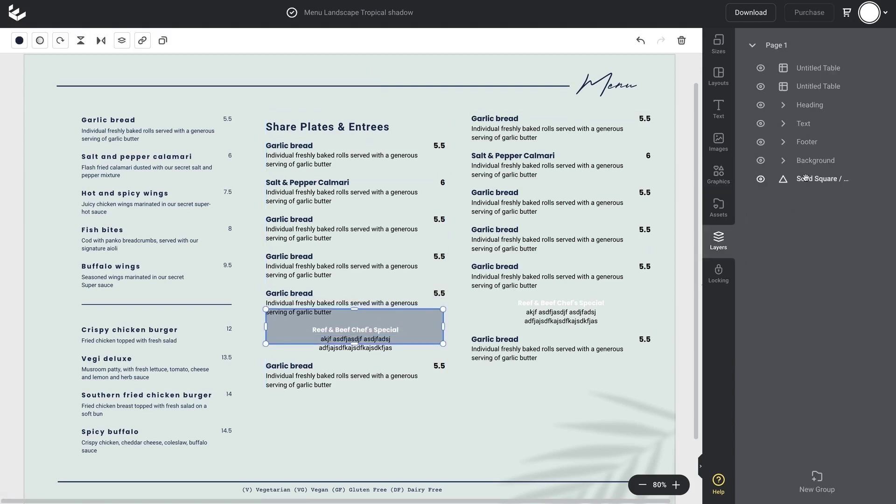
key("shift+Down")
key("shift+Down")
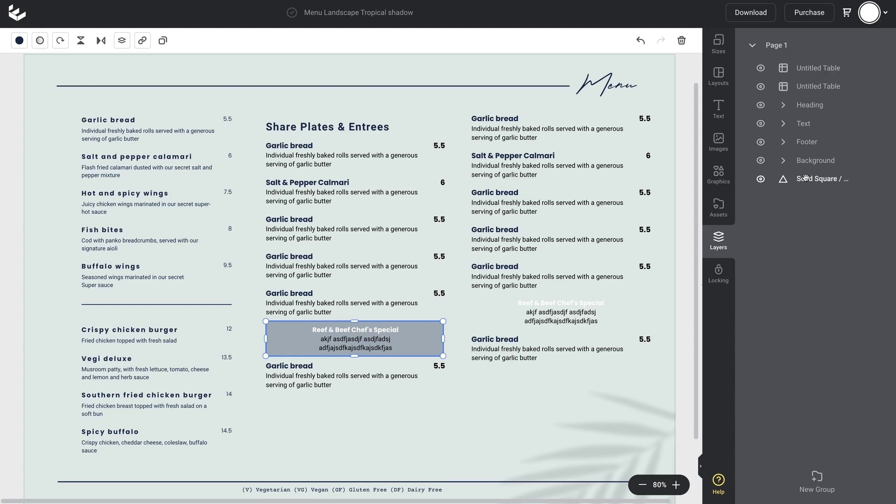
left_click(513, 100)
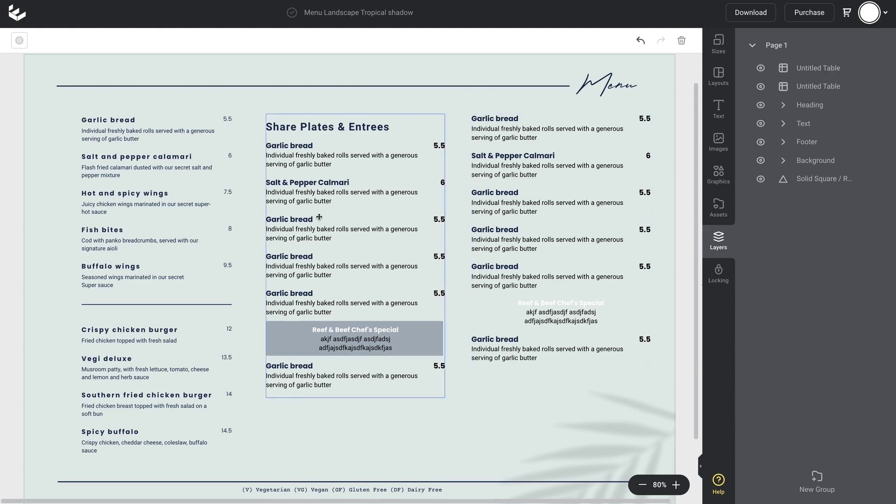
left_click(323, 198)
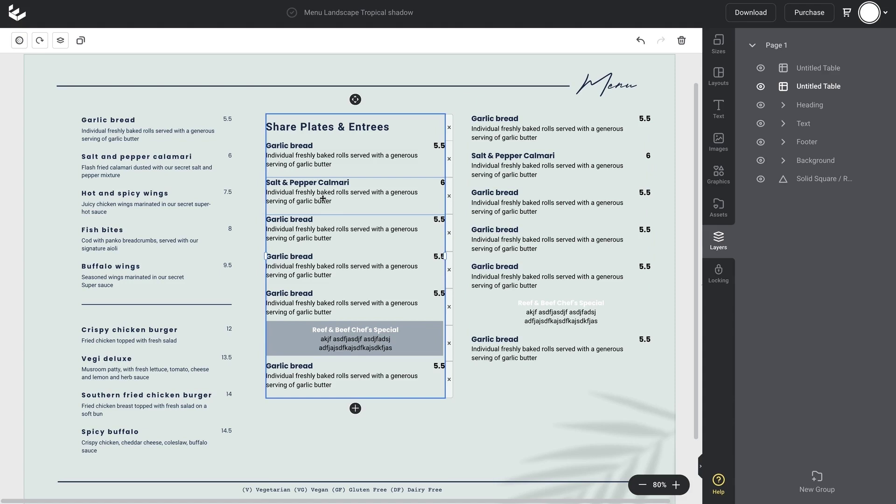
double_click(345, 379)
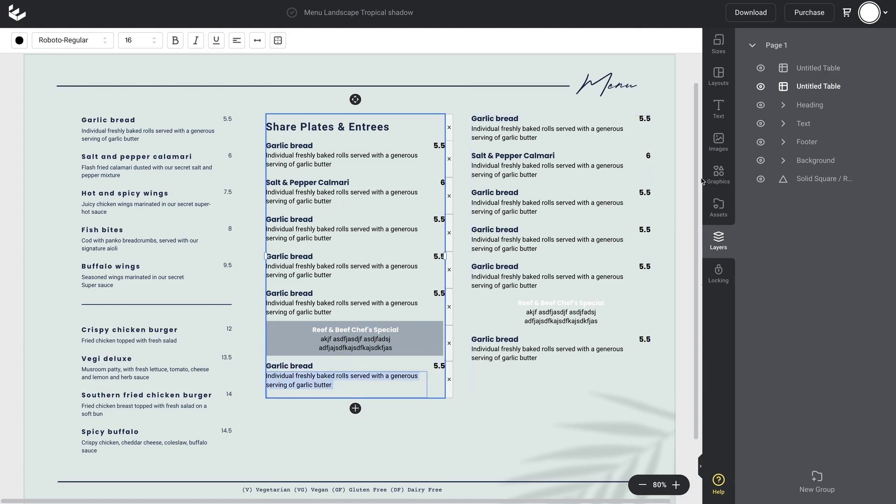
left_click(719, 180)
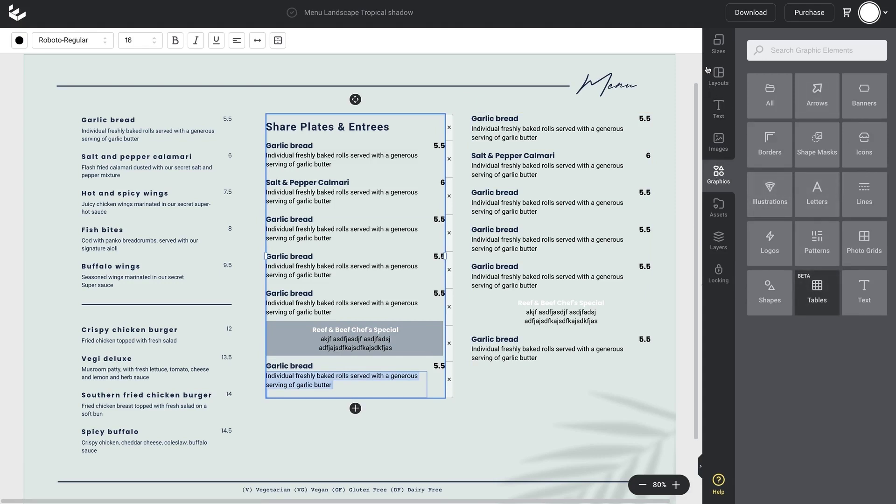
Add the landscape menu template with the teal Steaks block from Easil Templates as a new page below the current menu.
left_click(721, 77)
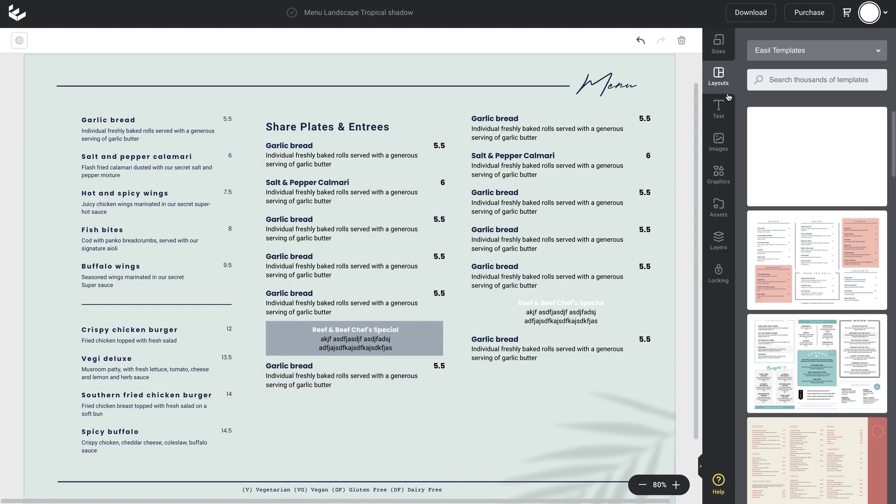
scroll(806, 321, "down", 1)
scroll(805, 320, "down", 1)
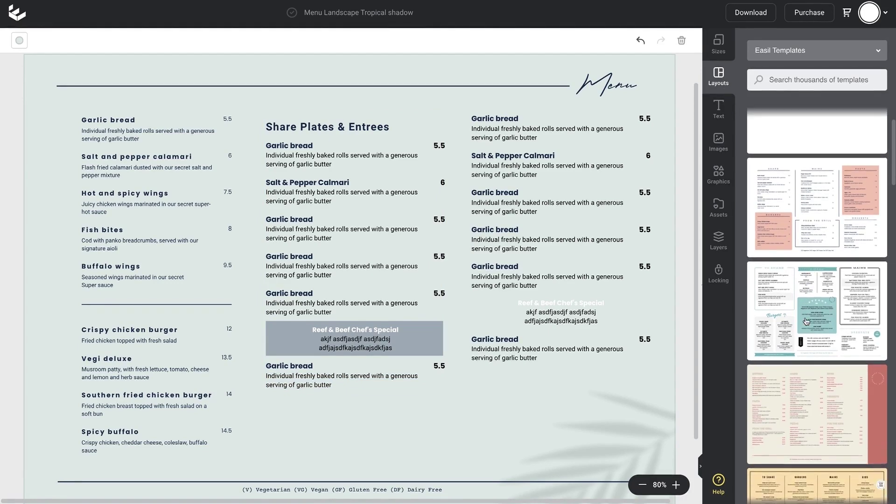
left_click(814, 306)
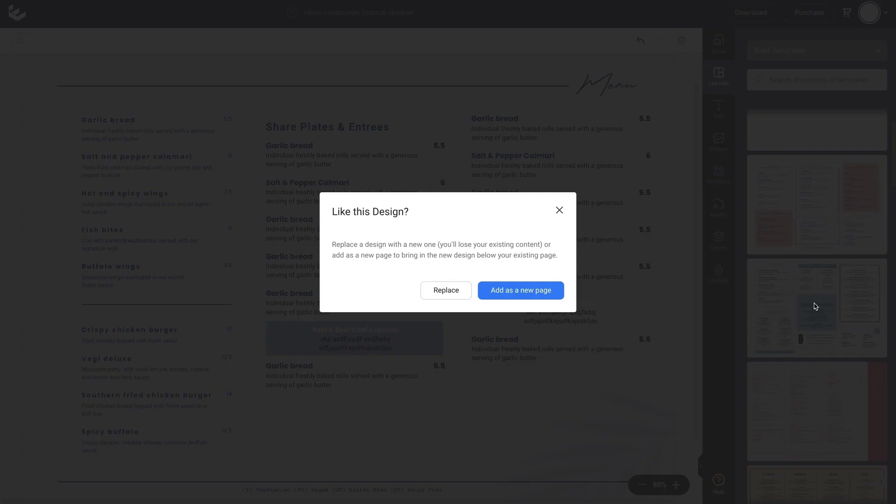
left_click(529, 296)
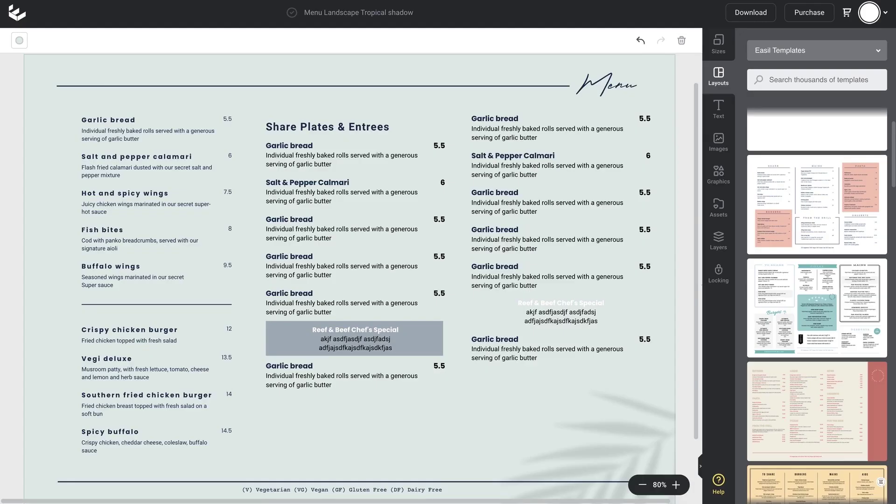
left_click(642, 485)
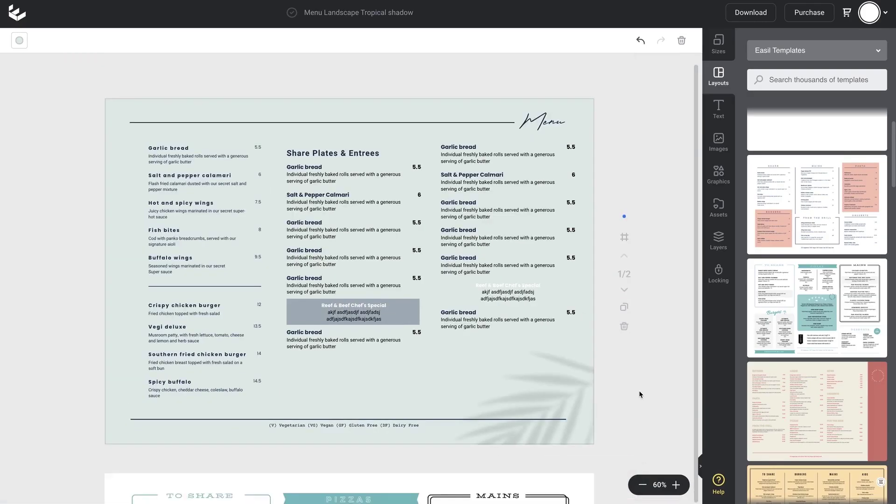
scroll(639, 390, "down", 7)
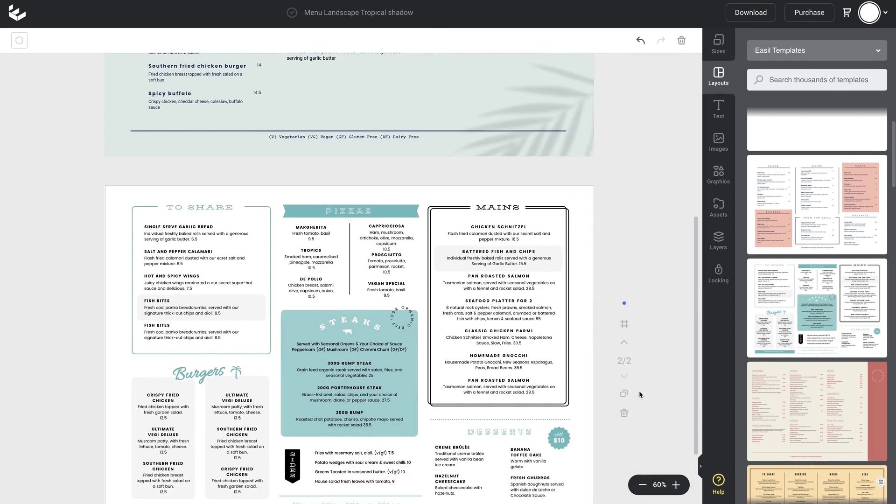
scroll(640, 390, "down", 1)
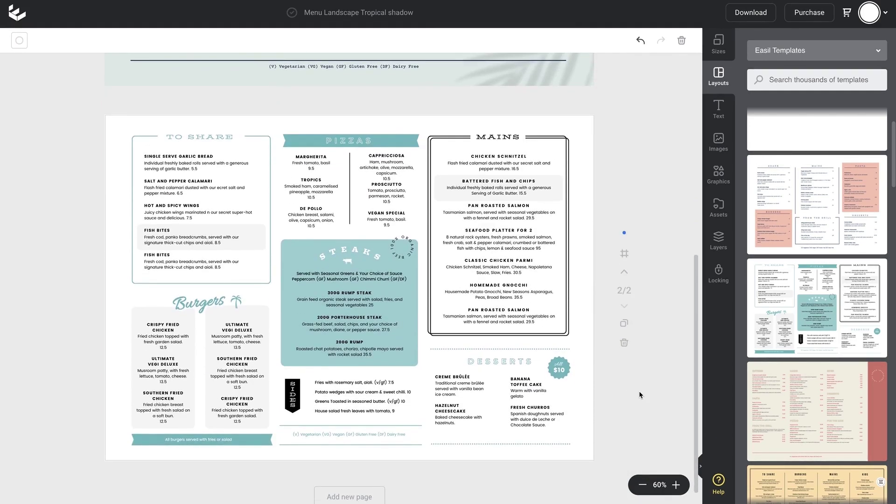
Shift the Column 1 group on page 2 slightly to the left as one unit.
left_click(722, 242)
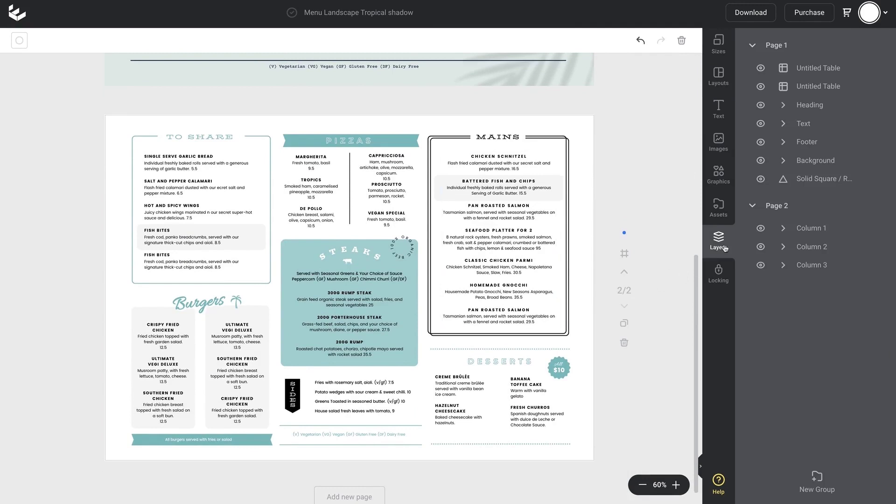
left_click(802, 228)
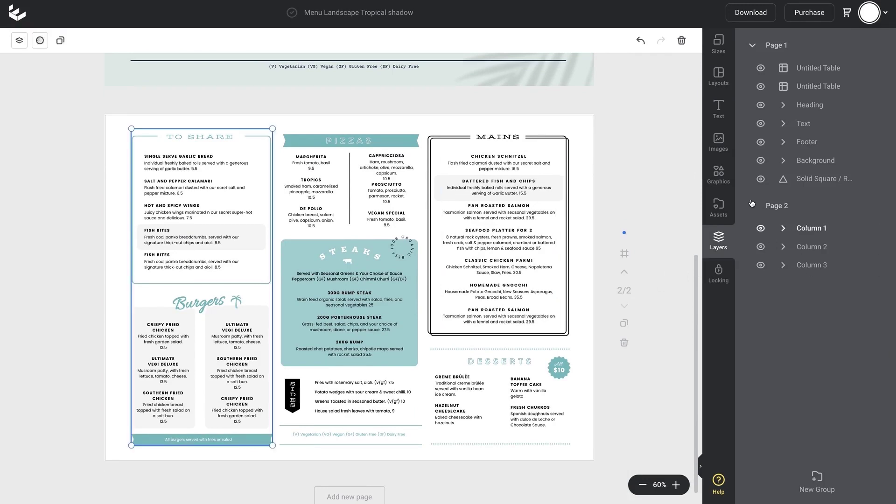
scroll(591, 241, "up", 4)
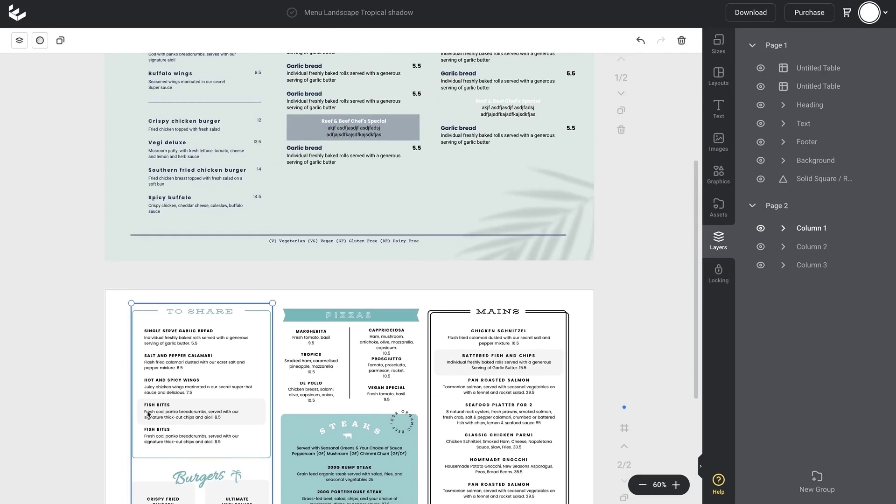
left_click_drag(145, 417, 129, 425)
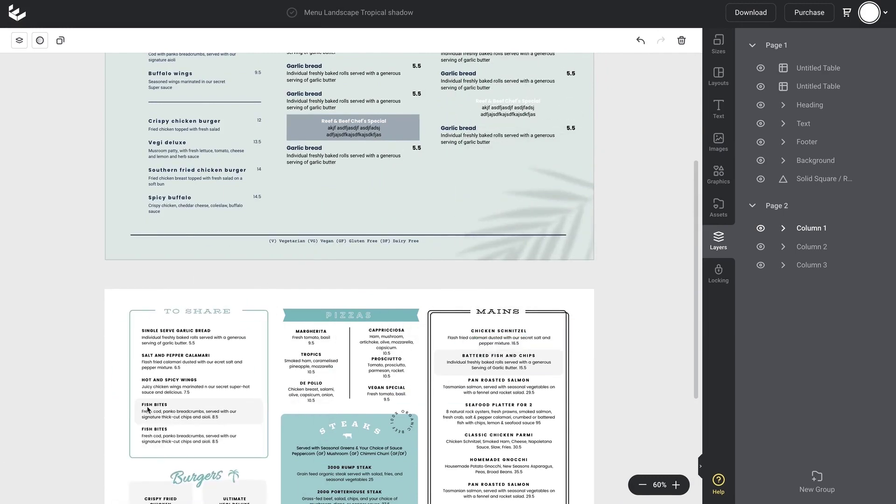
left_click(177, 387)
scroll(177, 387, "down", 3)
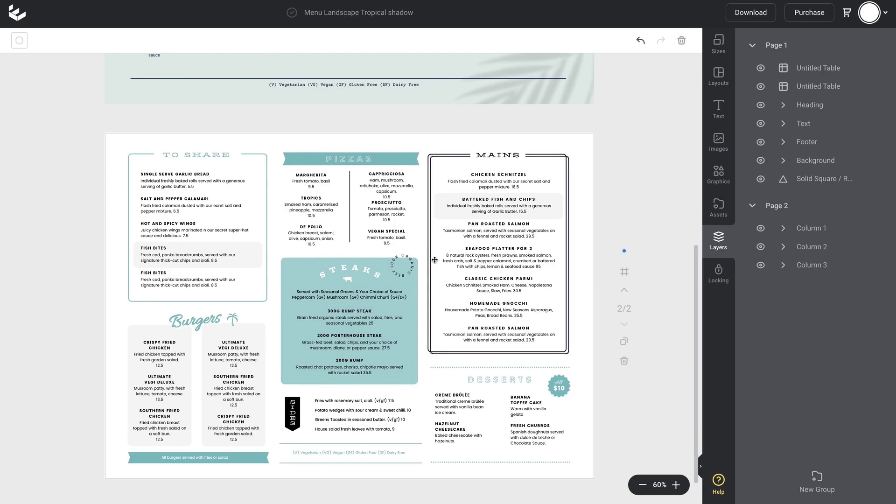
Delete the chef's special row and the Garlic bread rows directly above and below it from page 1's third-column table.
scroll(427, 298, "up", 8)
left_click(536, 297)
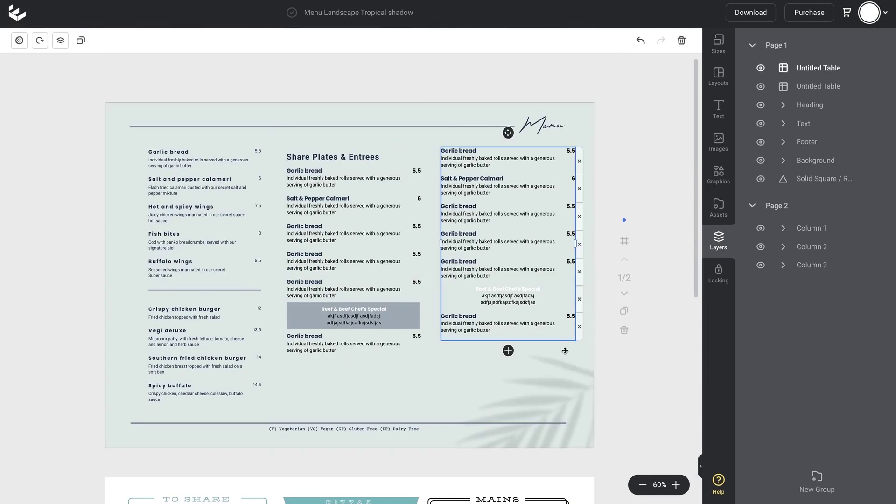
left_click(579, 299)
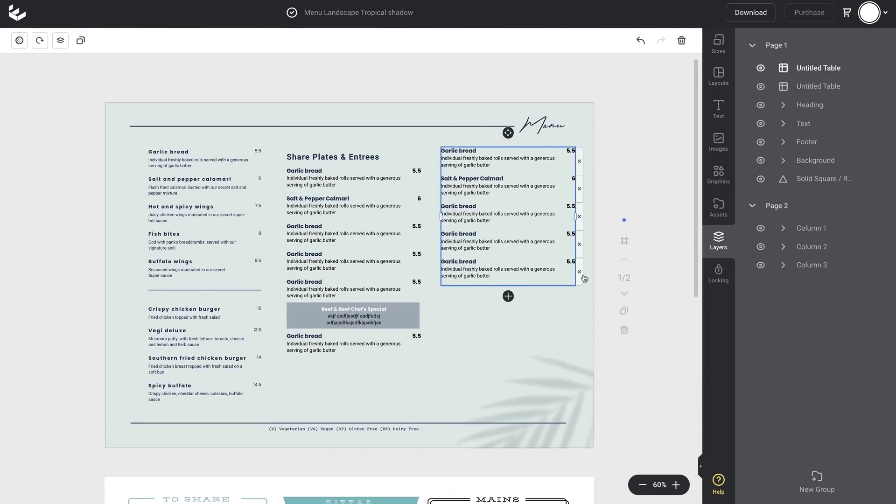
left_click(579, 272)
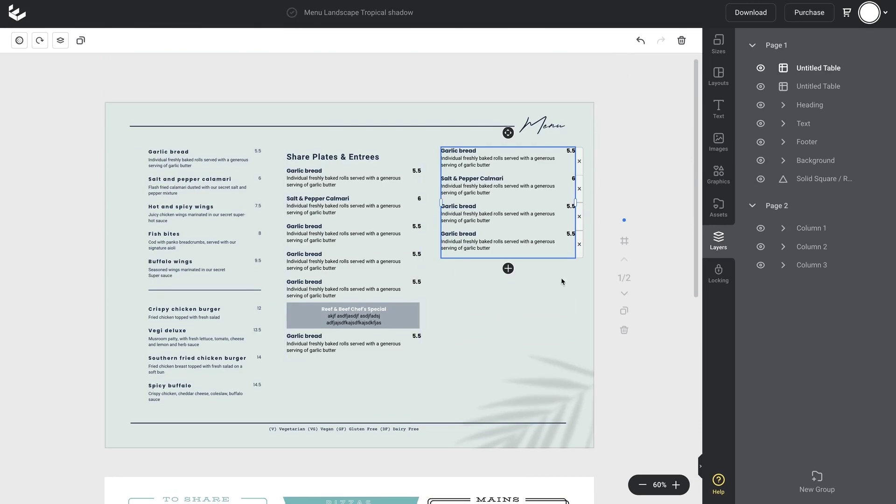
left_click(620, 415)
Delete the circular "Organic Beef" text badge at the corner of the Steaks block on page 2.
scroll(620, 416, "down", 7)
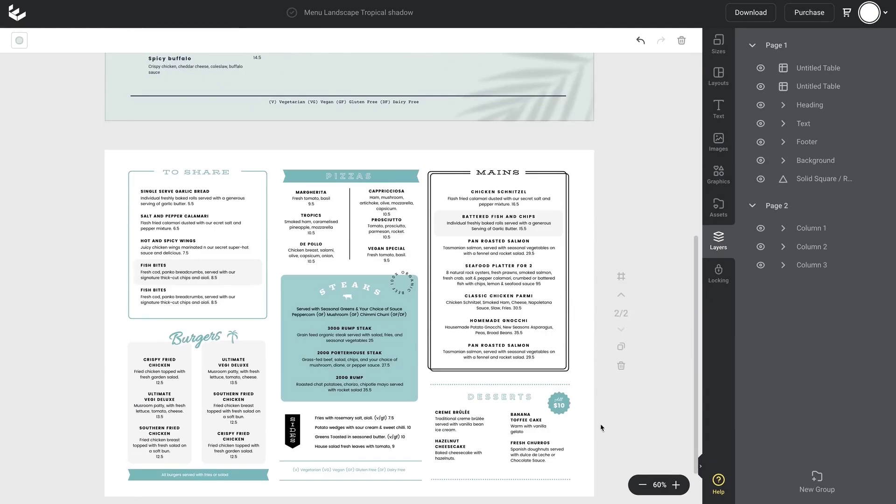
left_click(405, 290)
key("Delete")
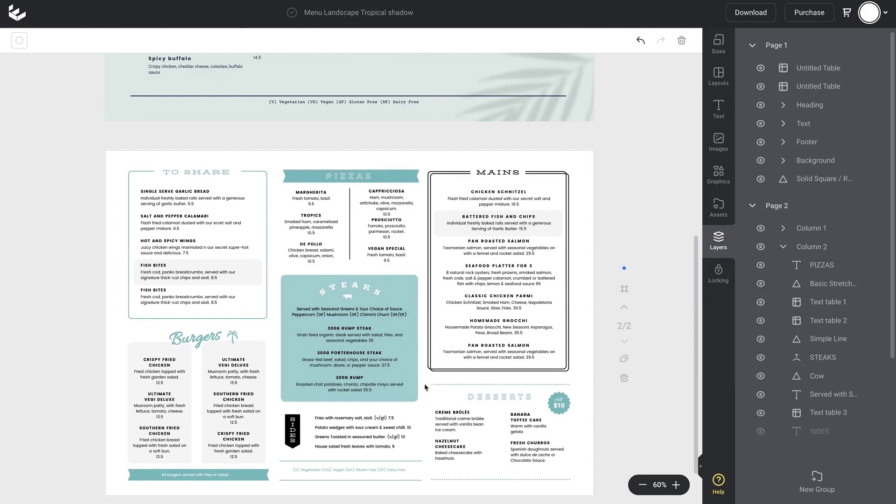
Move the Steaks heading, cow graphic, intro text, item table and rounded background box together from page 2 onto page 1's third column.
left_click_drag(419, 396, 322, 287)
left_click(322, 287)
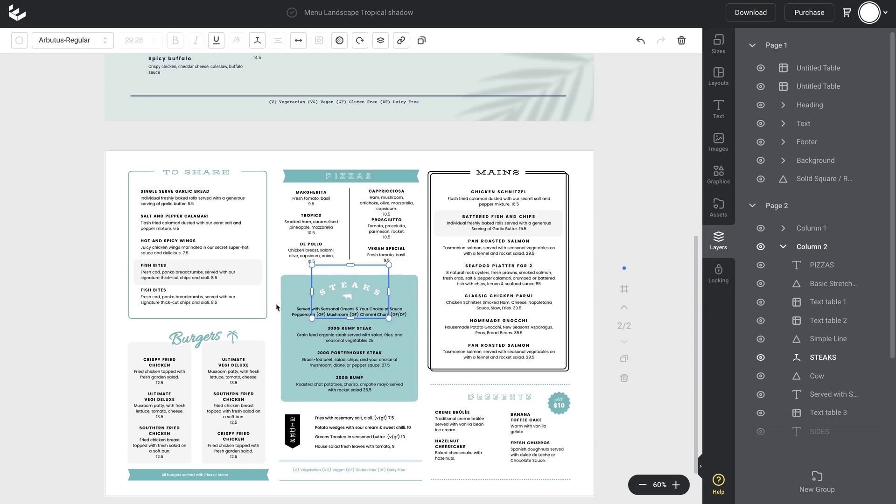
left_click(303, 315, "shift")
left_click(340, 332, "shift")
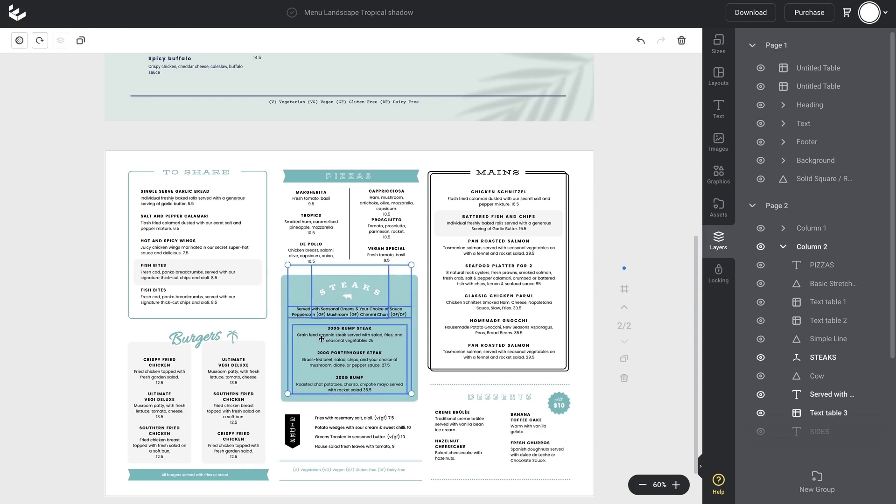
left_click(285, 340, "shift")
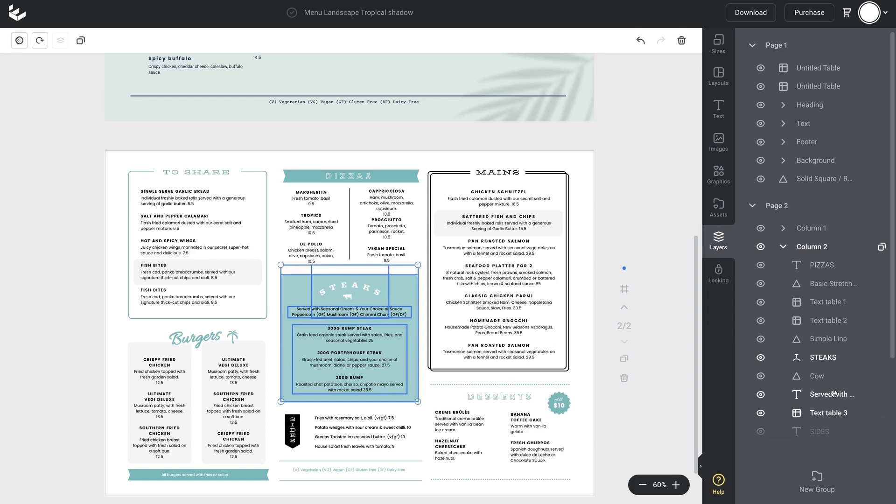
left_click(818, 376, "shift")
scroll(334, 414, "up", 2)
left_click_drag(334, 413, 491, 117)
scroll(543, 243, "up", 3)
scroll(544, 243, "up", 1)
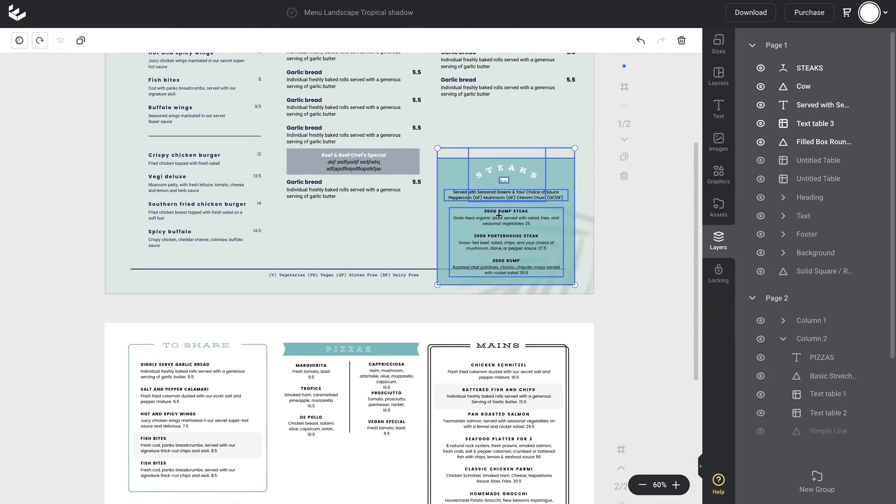
Position the Steaks block directly under the last Garlic bread row of the third column, aligned with that table's edges.
left_click_drag(544, 244, 503, 156)
scroll(599, 320, "up", 5)
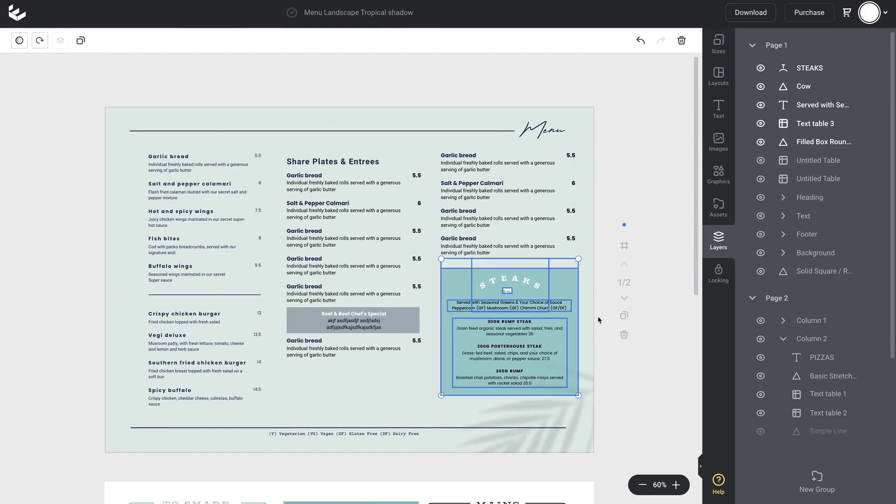
left_click(639, 410)
Recolor the Steaks block's rounded background box to dark navy #152E4F with 100 opacity.
left_click(455, 280)
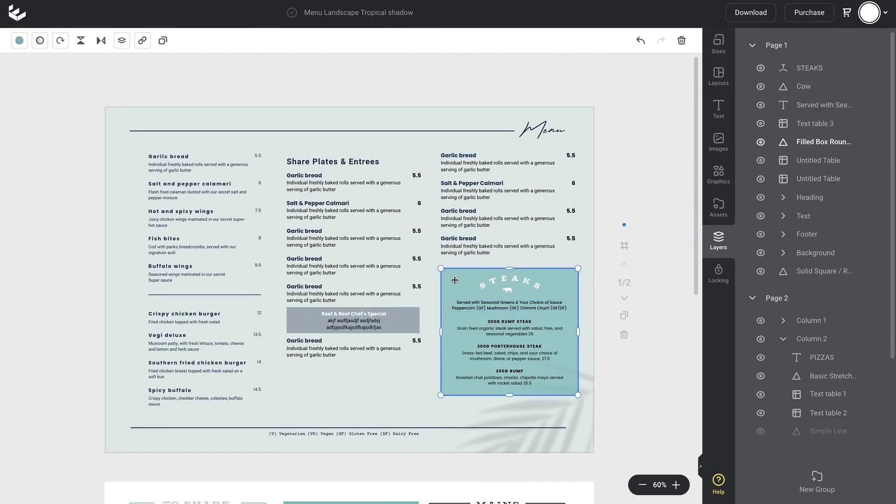
left_click(20, 44)
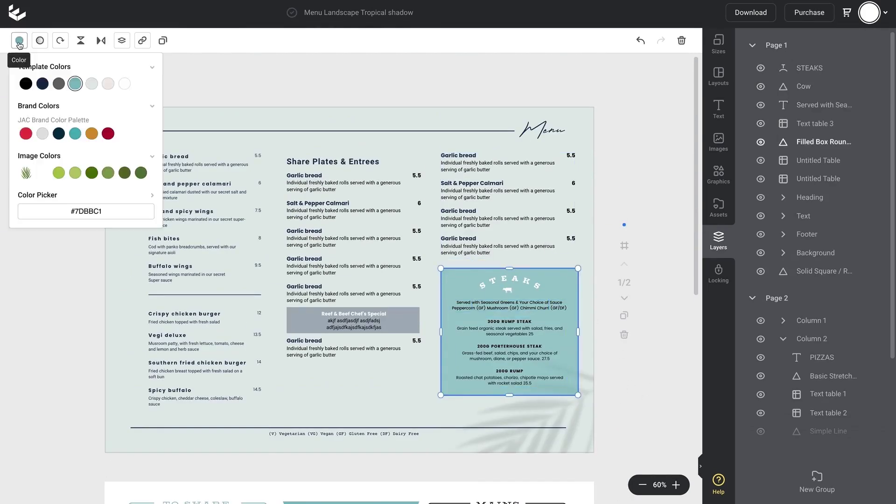
left_click(42, 84)
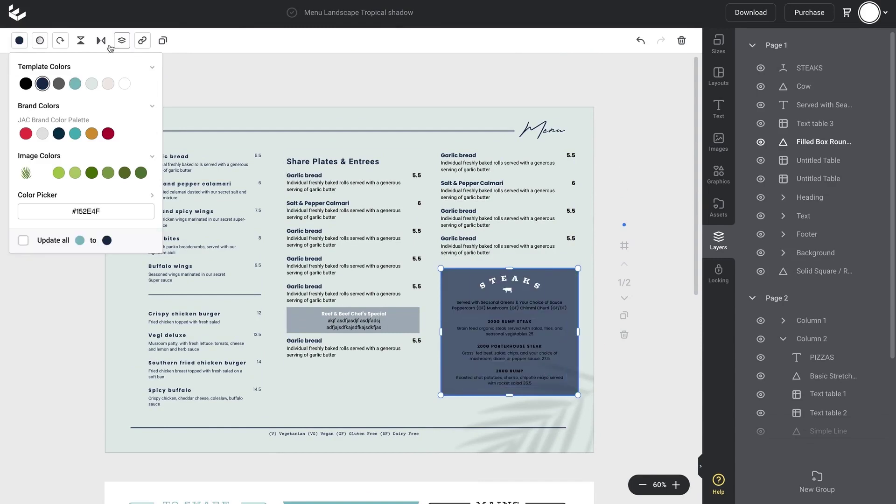
left_click(41, 41)
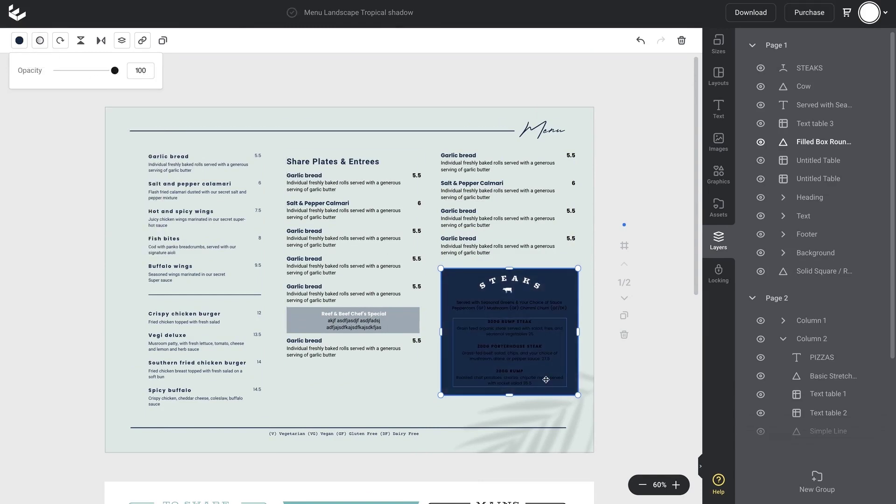
left_click(621, 408)
Color the "Served with Seasonal Greens" intro text in the Steaks block white.
left_click(509, 305)
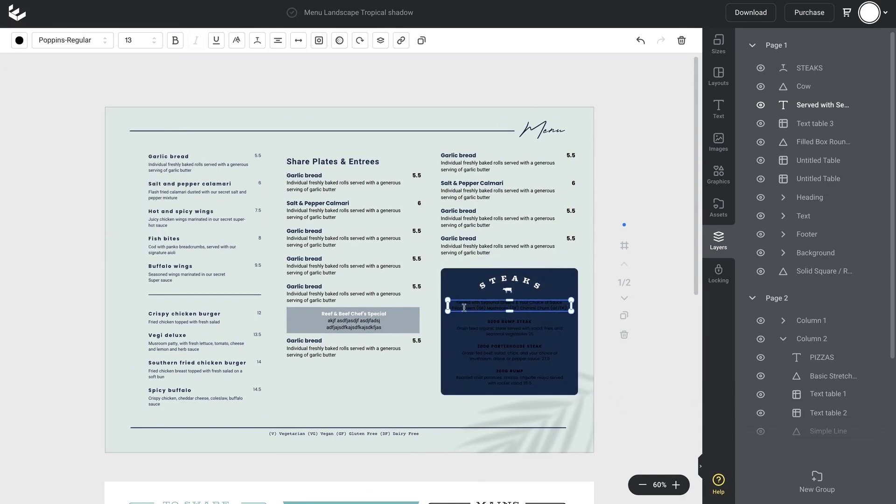
left_click(19, 40)
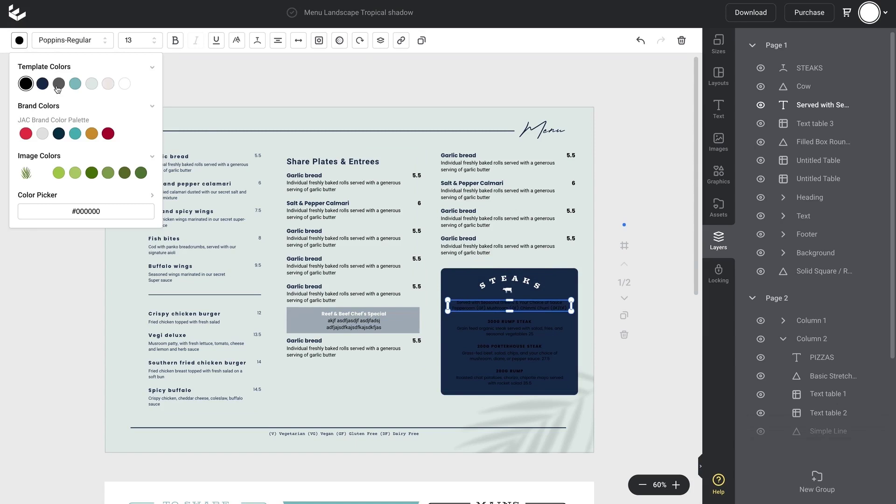
left_click(124, 84)
Apply white #FFFFFF to the item names and then the descriptions in the Steaks table.
left_click(509, 326)
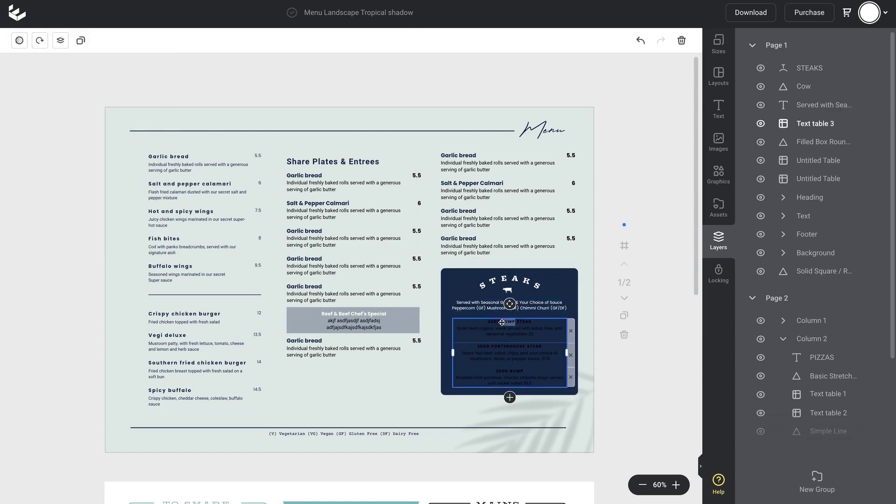
left_click(20, 40)
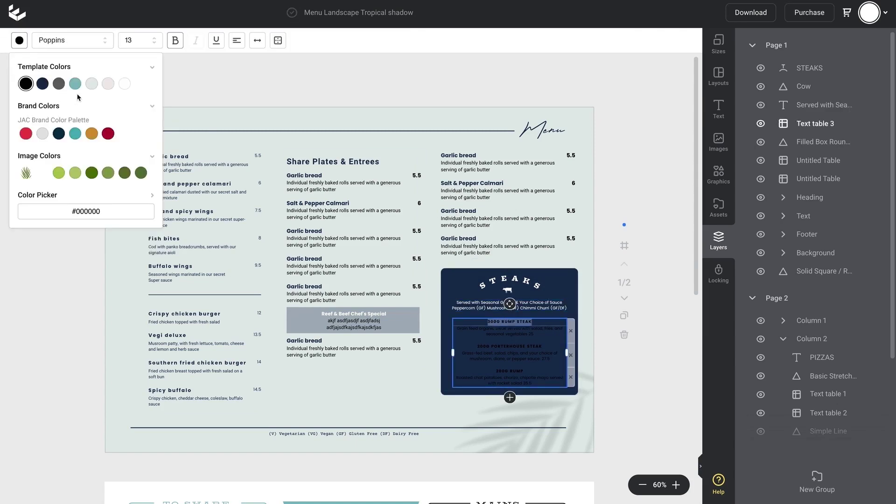
left_click(124, 84)
left_click(487, 334)
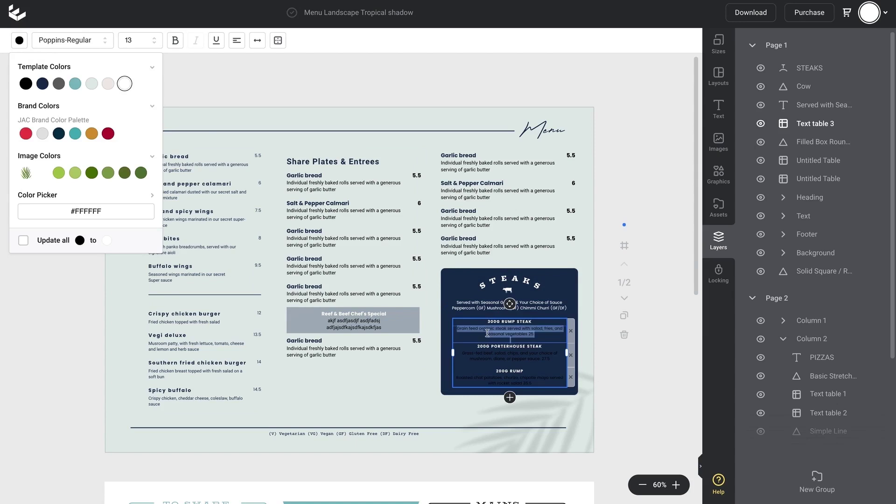
left_click(125, 85)
Reapply white #FFFFFF to the Steaks table's item names, using the 200G Porterhouse Steak heading.
left_click(494, 347)
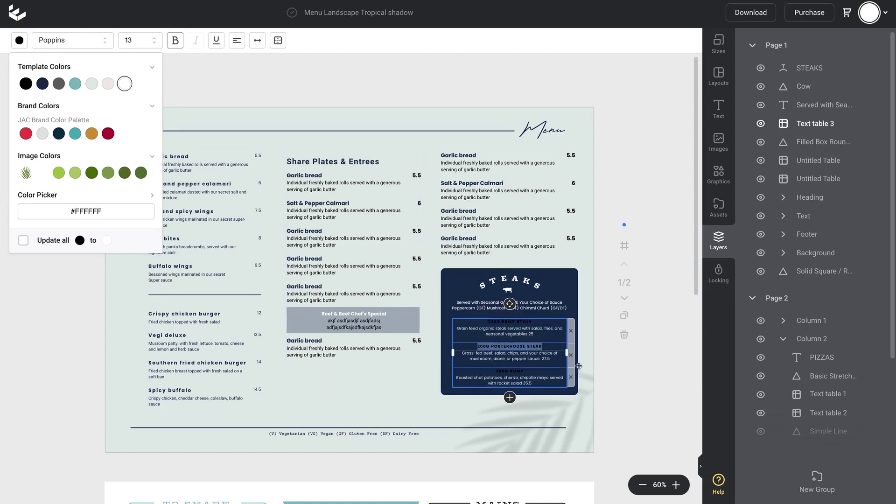
left_click(508, 299)
left_click(503, 308)
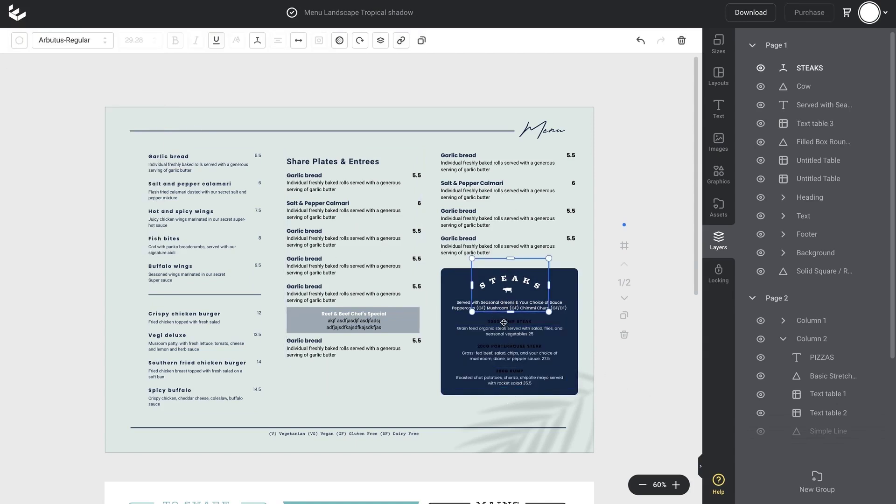
left_click(499, 342)
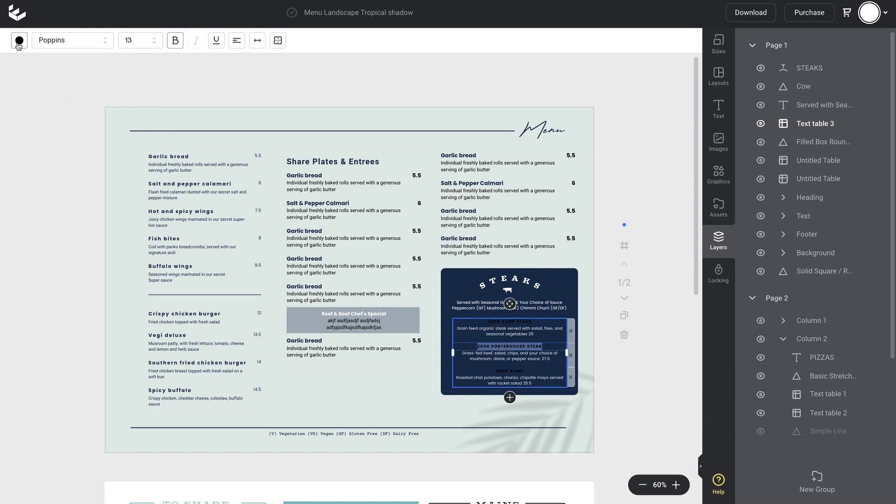
left_click(20, 40)
left_click(124, 84)
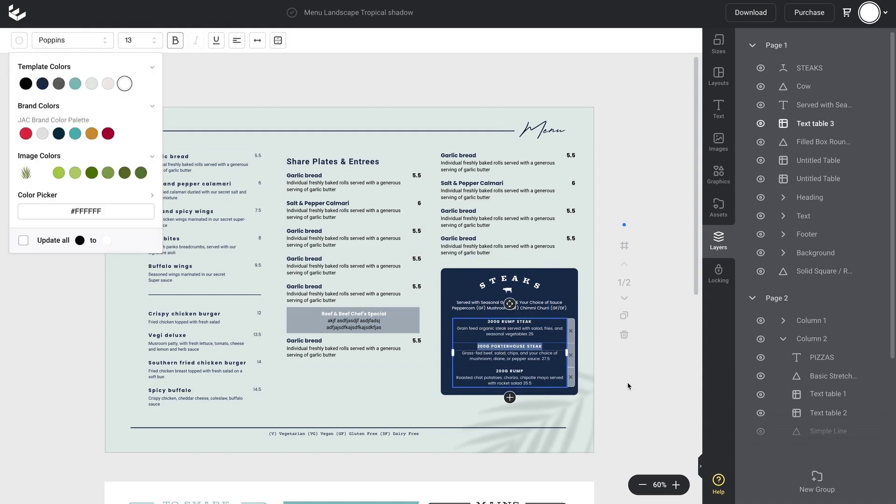
Browse the ready-made table graphics and the Easil template layouts available for building menus.
left_click(627, 381)
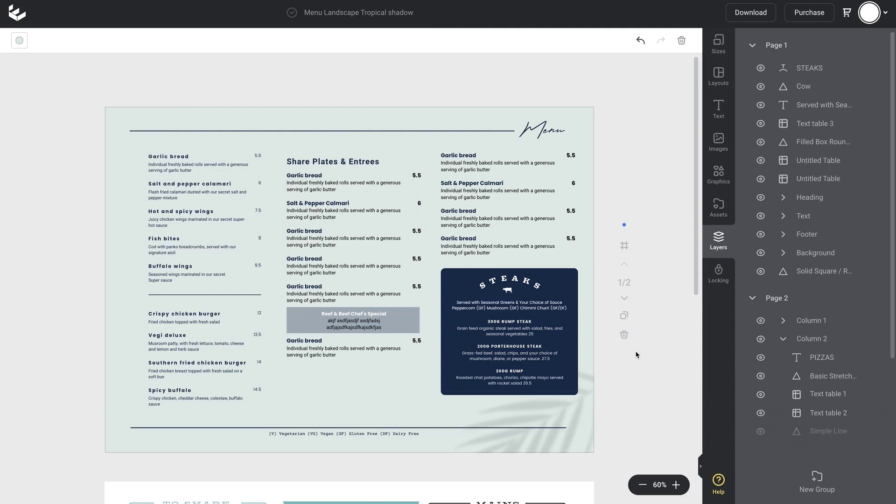
left_click(718, 173)
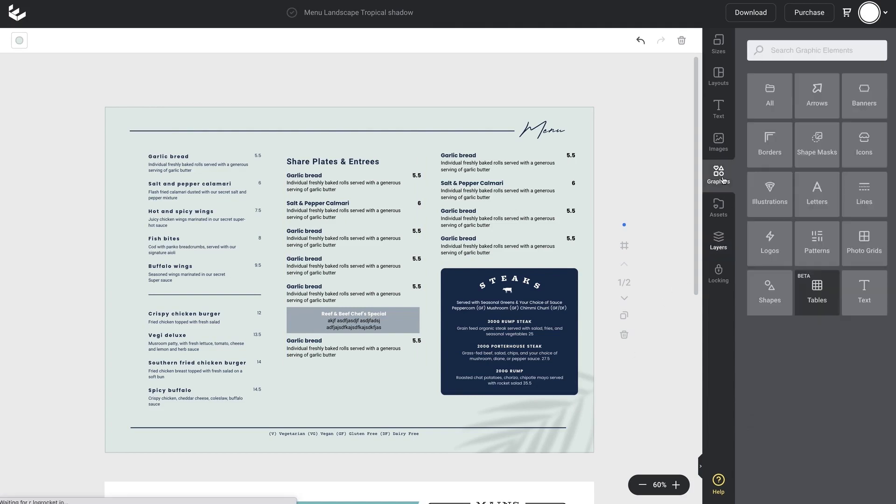
left_click(824, 295)
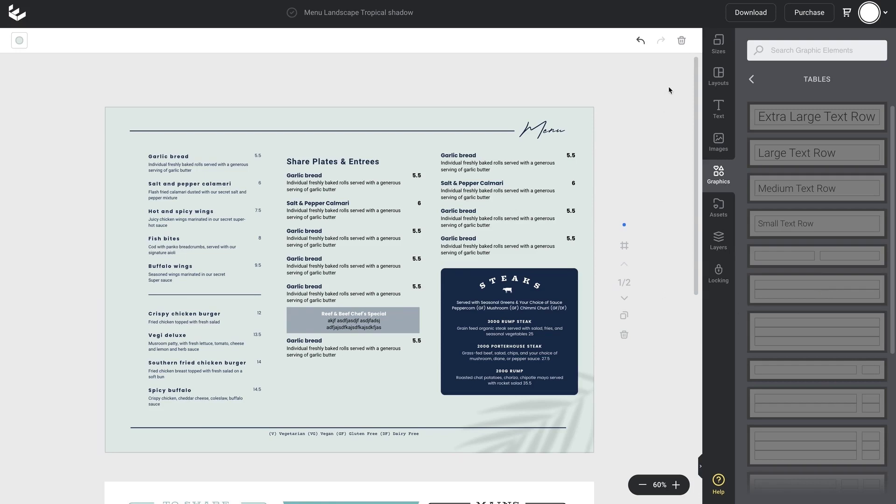
left_click(715, 76)
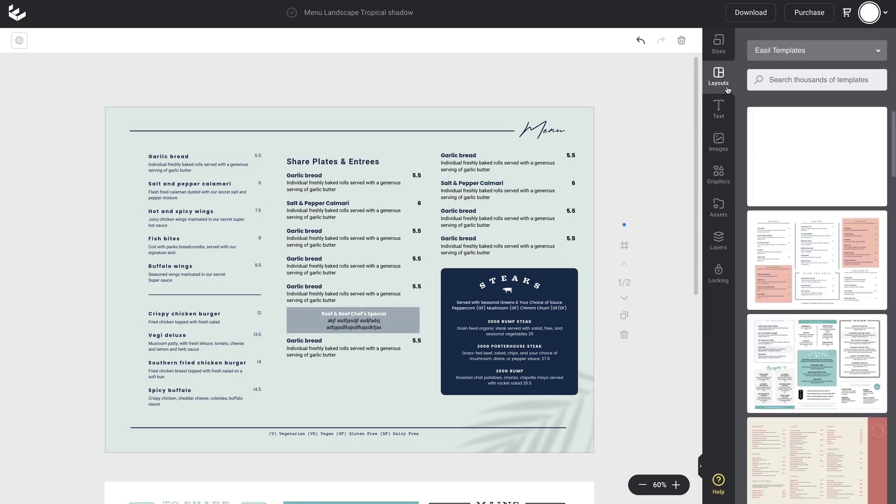
scroll(764, 358, "down", 2)
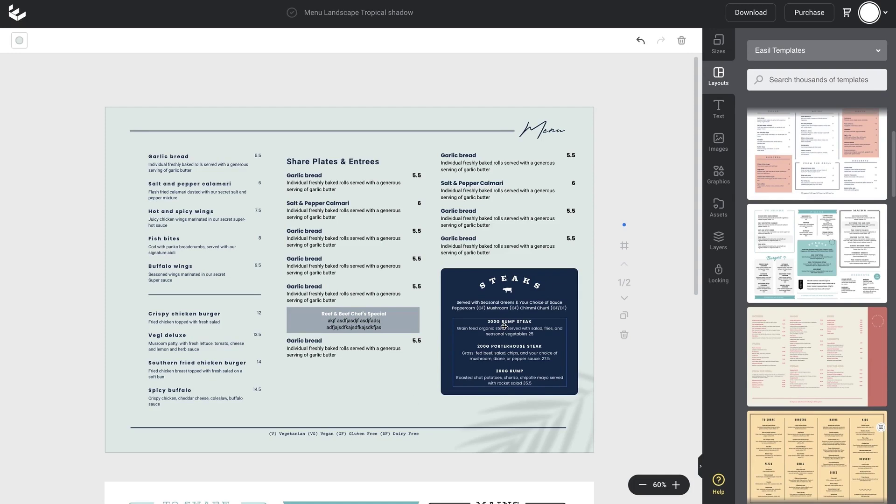
scroll(821, 298, "down", 1)
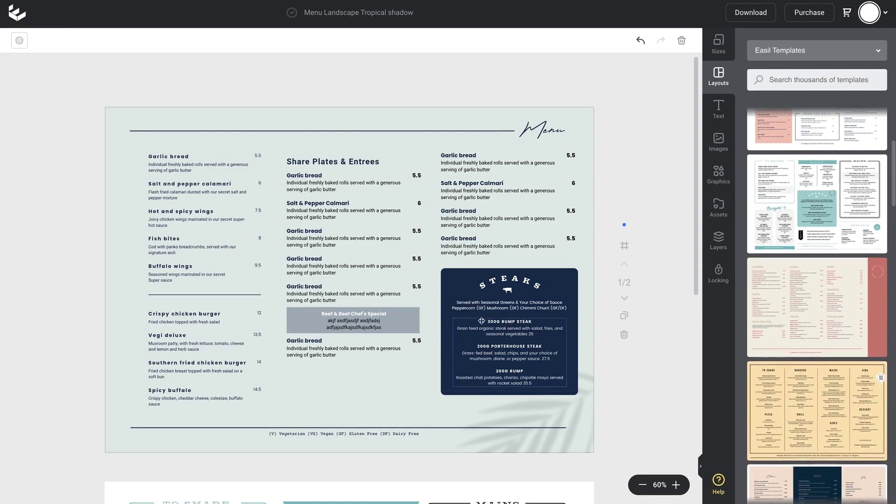
Change the font of the curved STEAKS title in the navy block to the brand Heading font, Poppins-Bold.
double_click(503, 282)
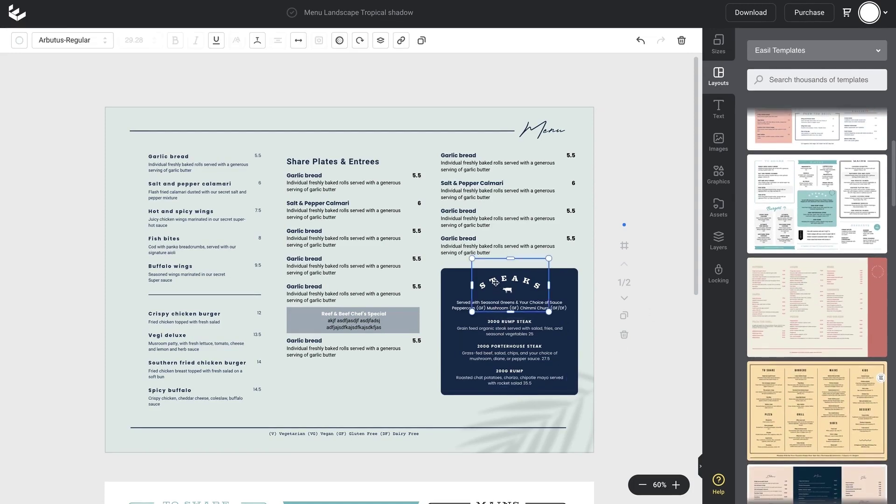
left_click(57, 41)
left_click(34, 145)
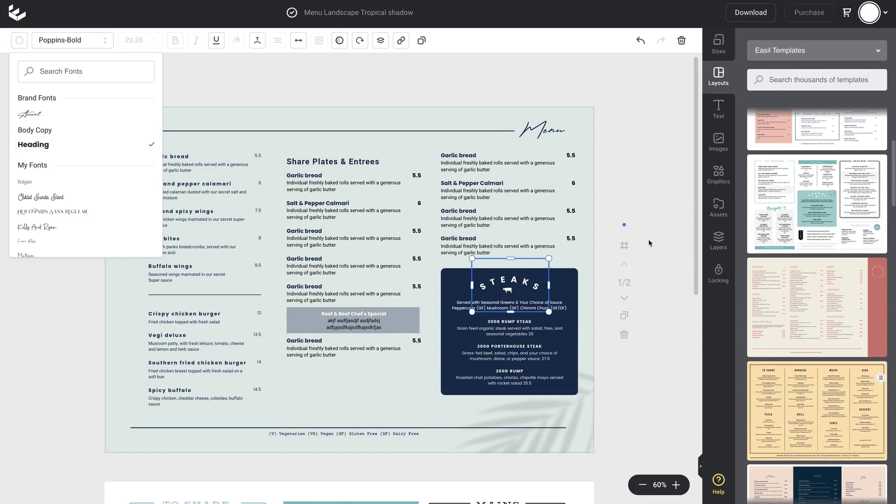
left_click(661, 259)
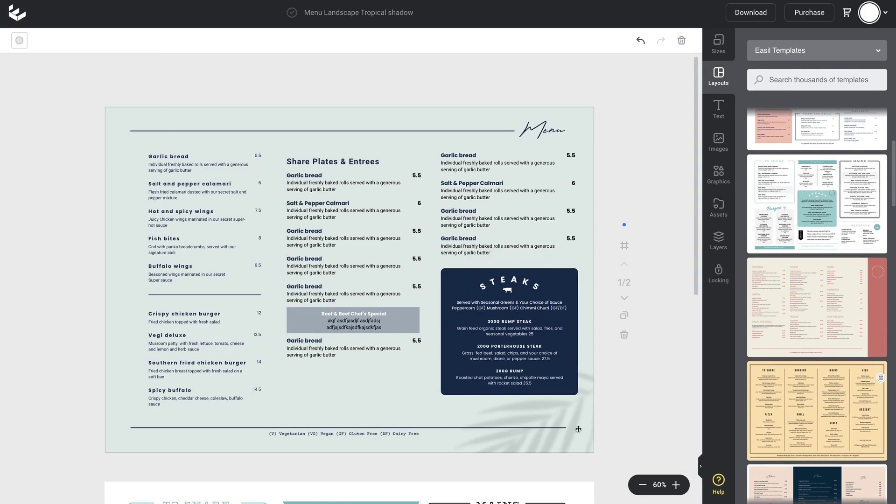